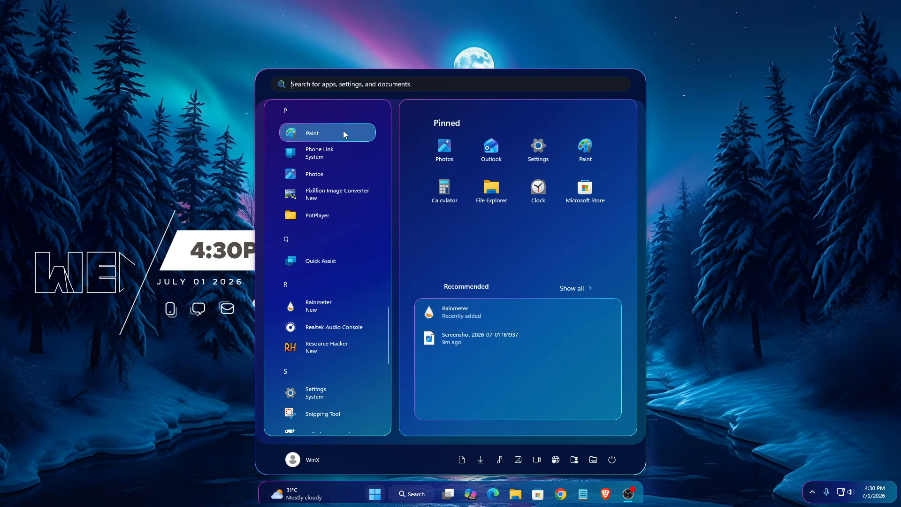
Step: Browse the Start menu's app list down to the V entries and jump back to its beginning through the letter index
scroll(343, 130, down, 3)
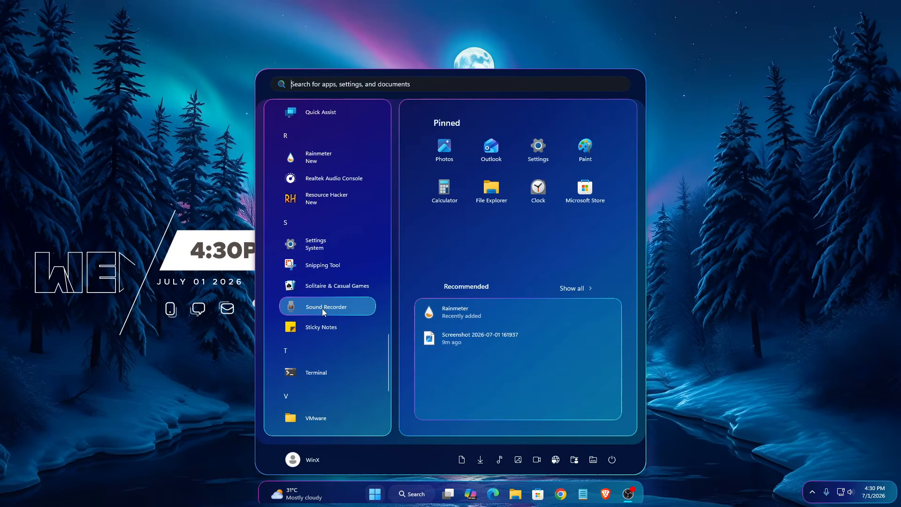
click(323, 348)
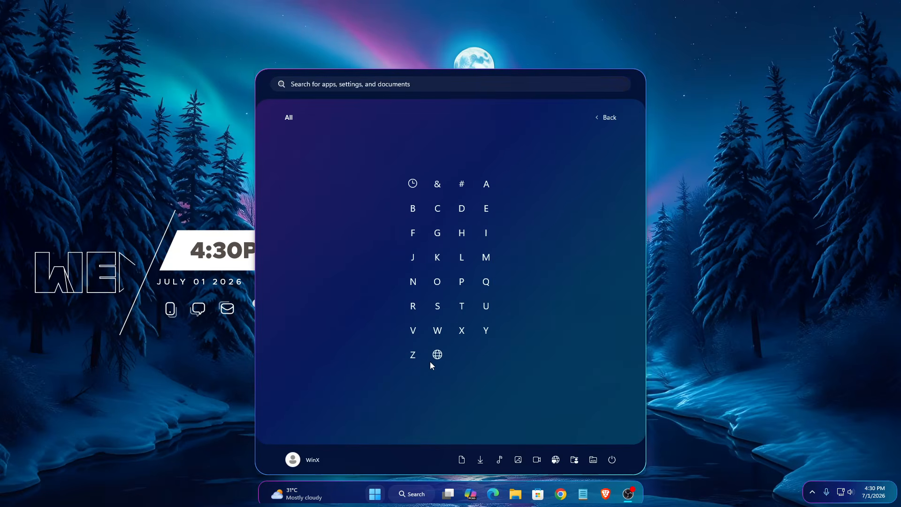
click(467, 185)
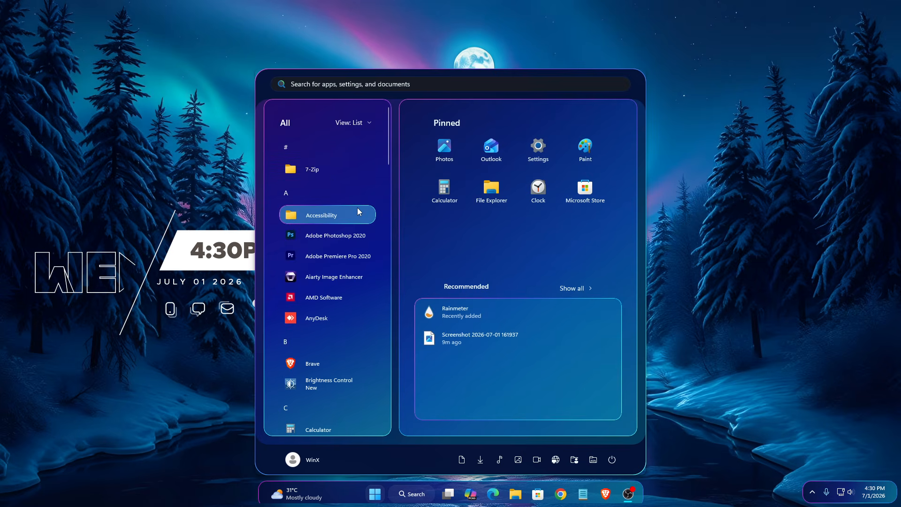
Step: Show the Start menu's app list in Category view and look inside the Creativity group
click(368, 125)
click(365, 142)
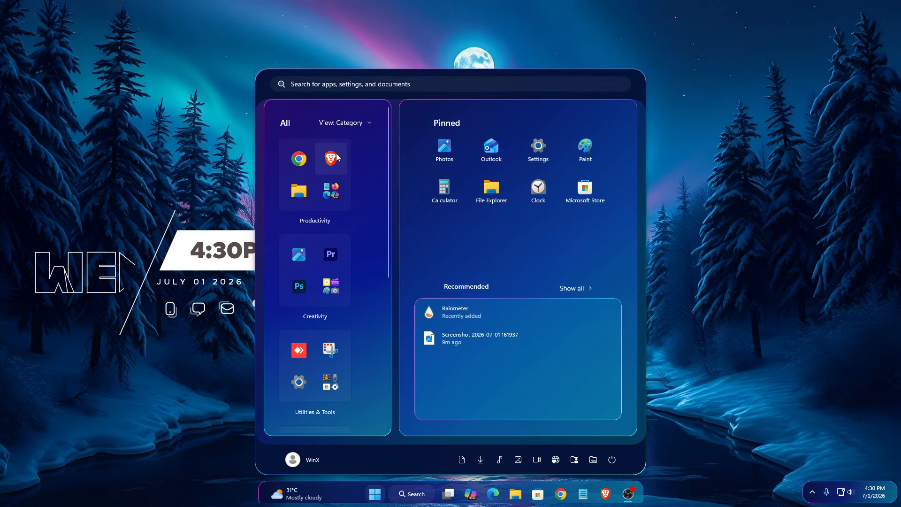
click(334, 284)
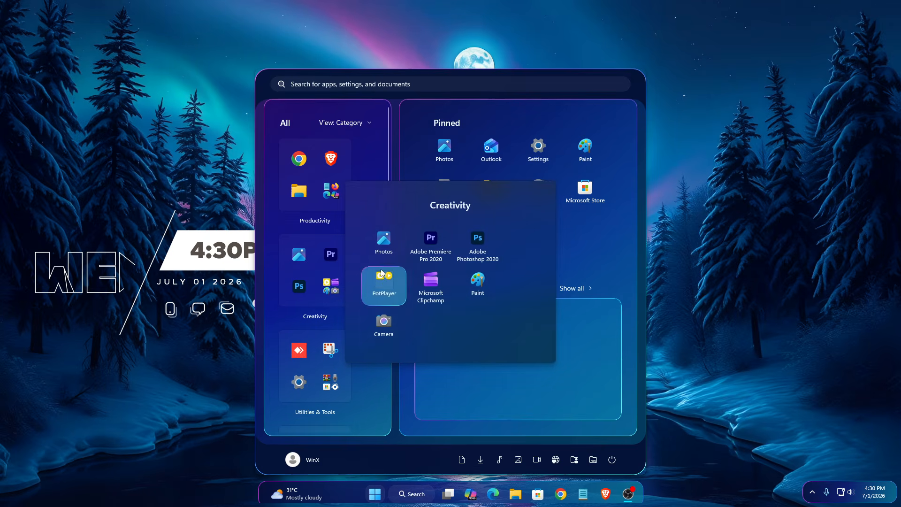
click(329, 292)
Step: Browse the Start menu's app list in Grid view and return it to List view
click(369, 123)
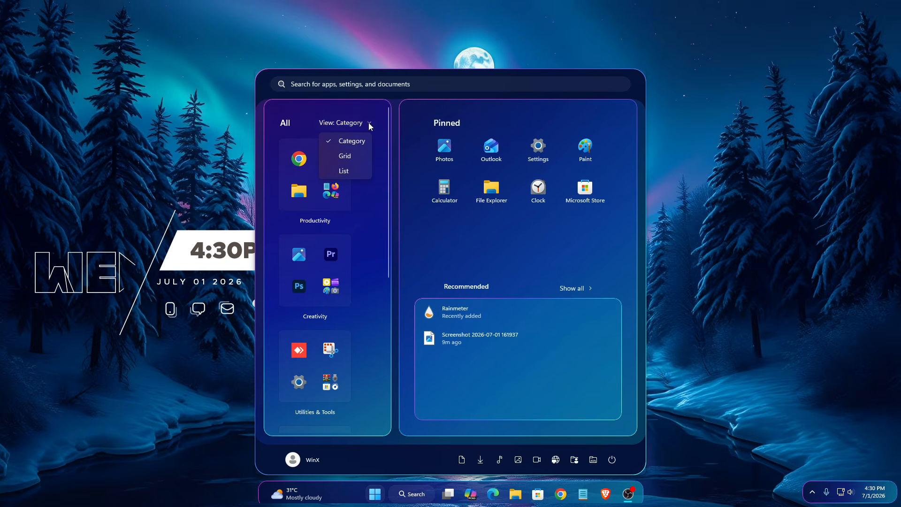
click(359, 156)
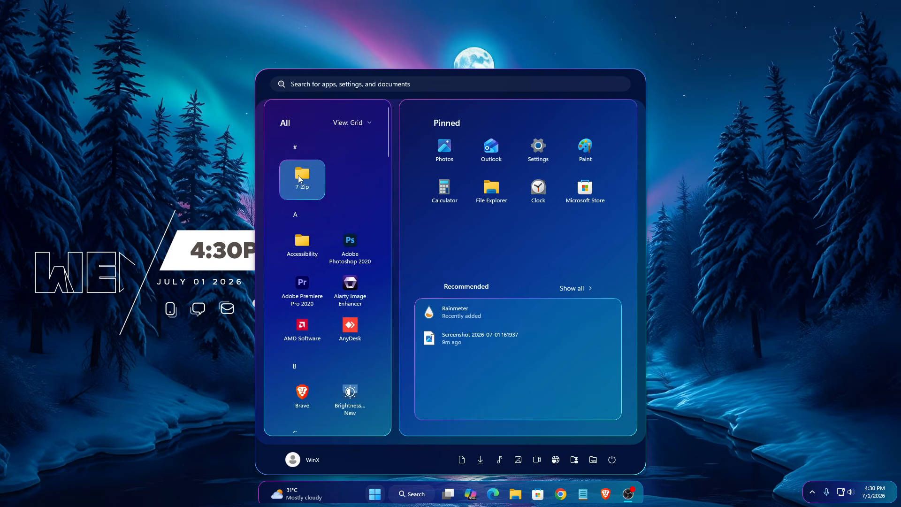
scroll(303, 338, down, 8)
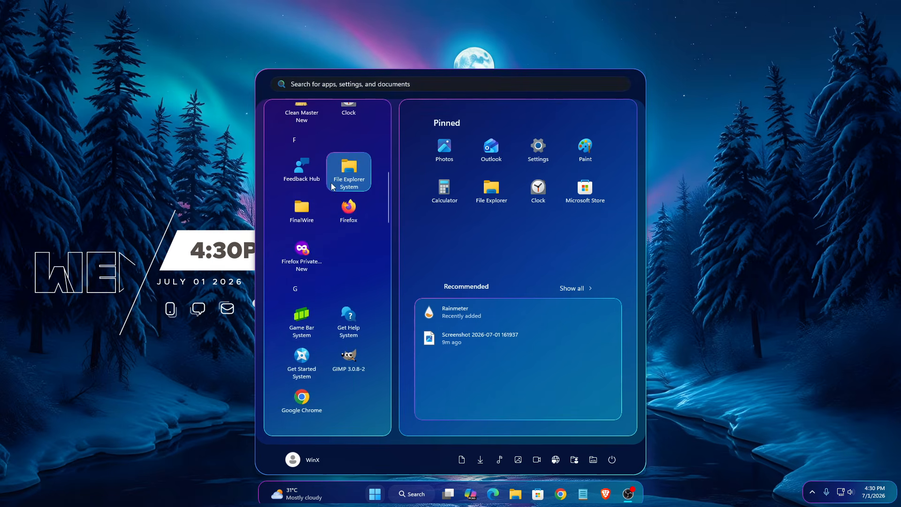
scroll(343, 164, up, 5)
scroll(342, 163, up, 4)
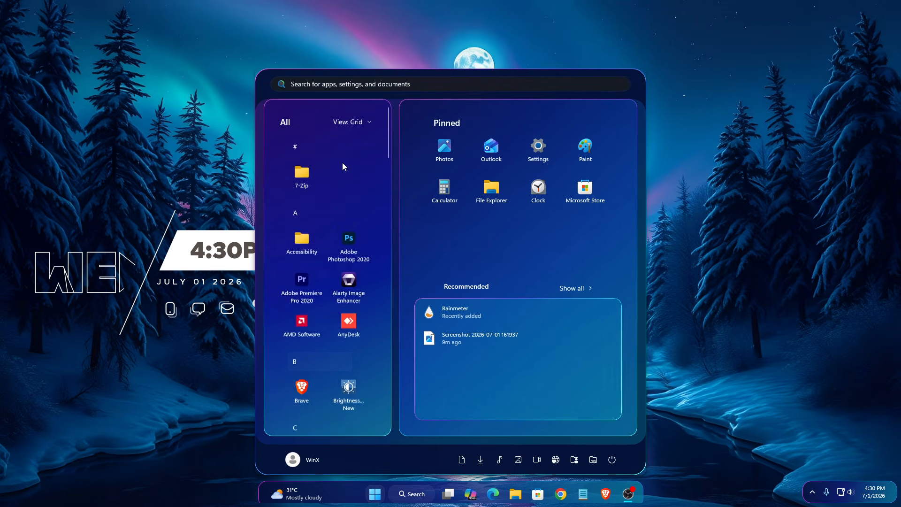
click(374, 123)
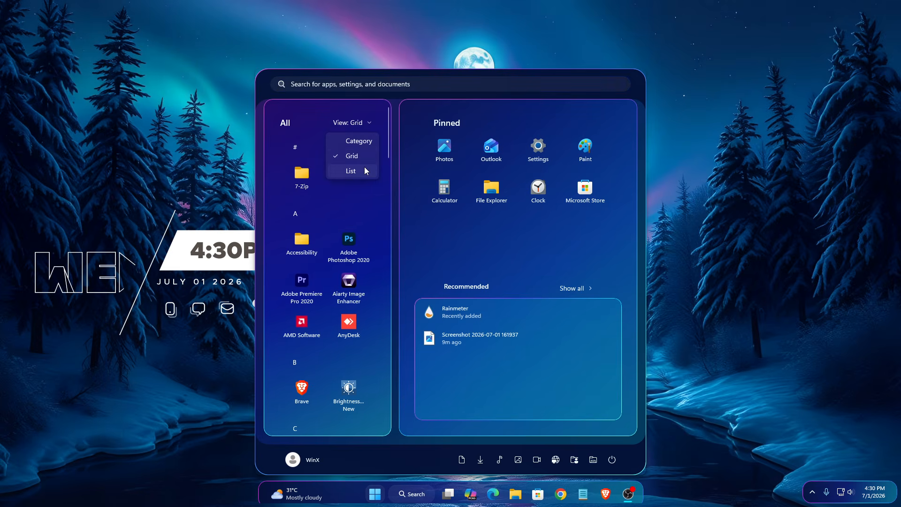
click(364, 167)
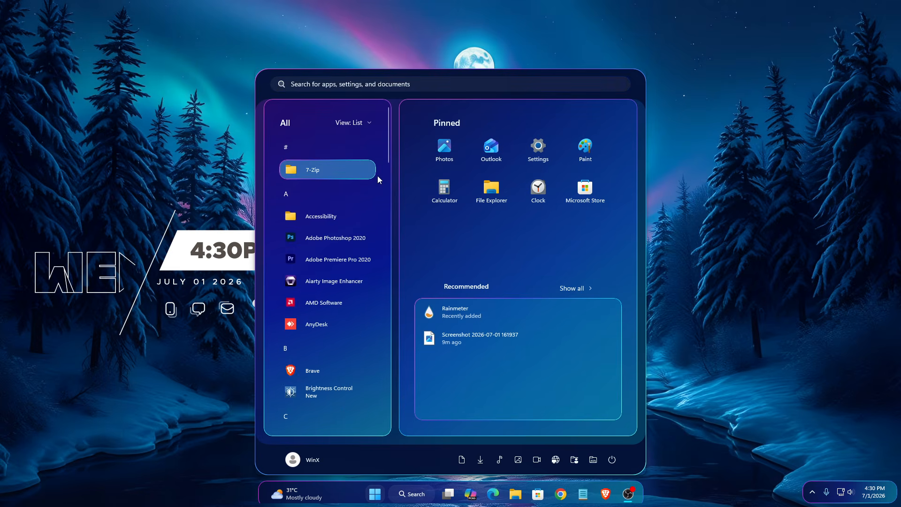
Step: Look through the full Recommended list in the Start menu and close the menu
click(564, 289)
scroll(472, 190, down, 2)
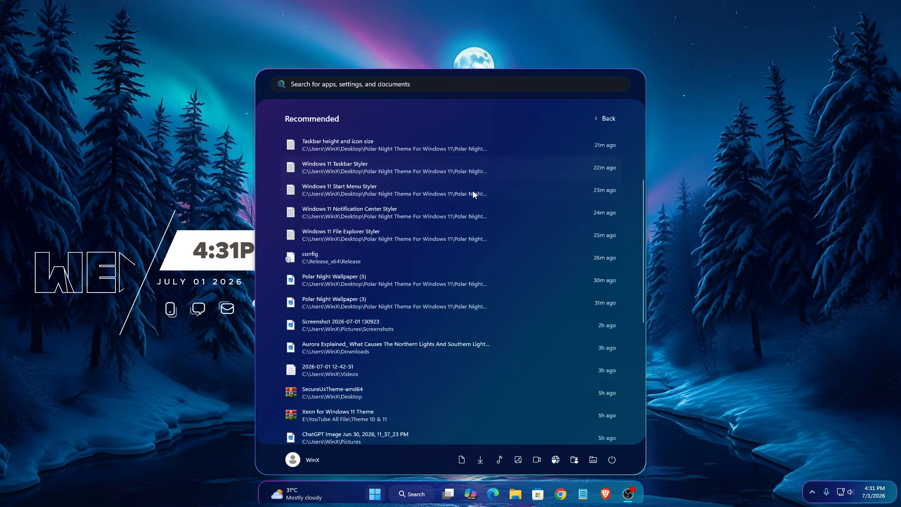
scroll(469, 229, down, 2)
scroll(469, 229, up, 5)
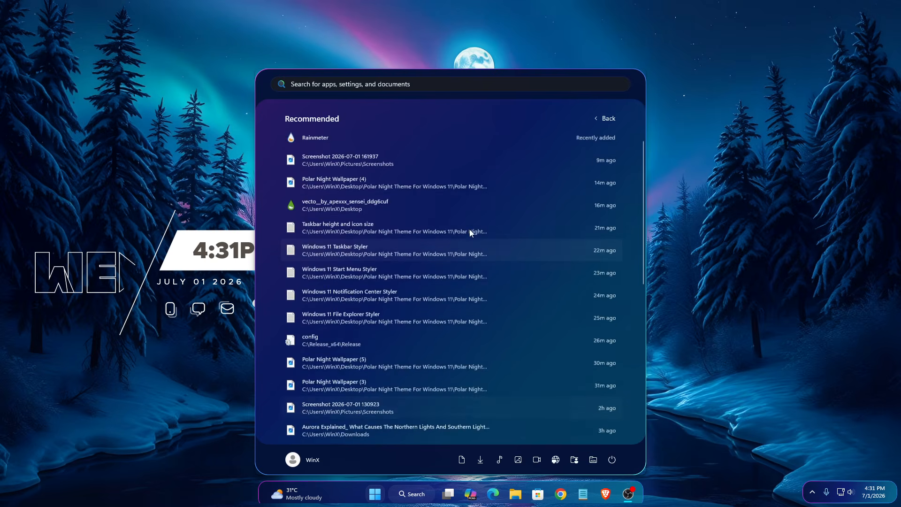
click(598, 117)
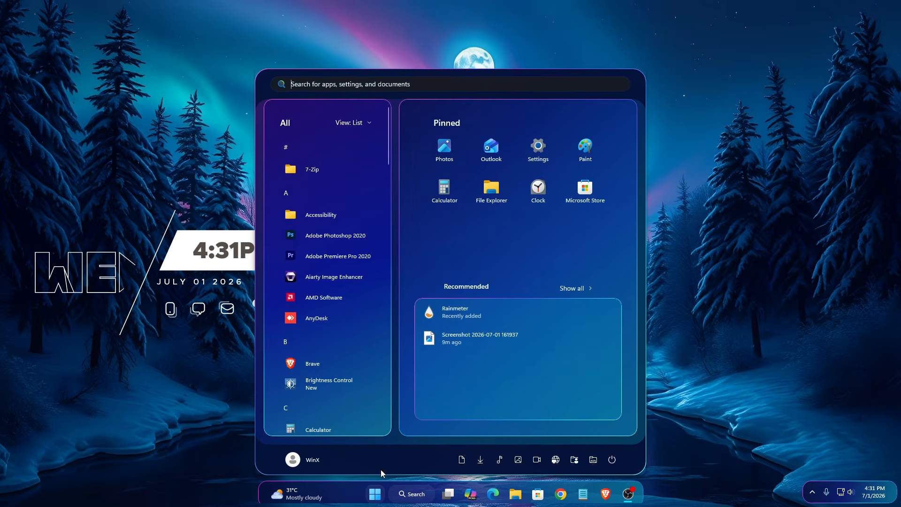
click(375, 493)
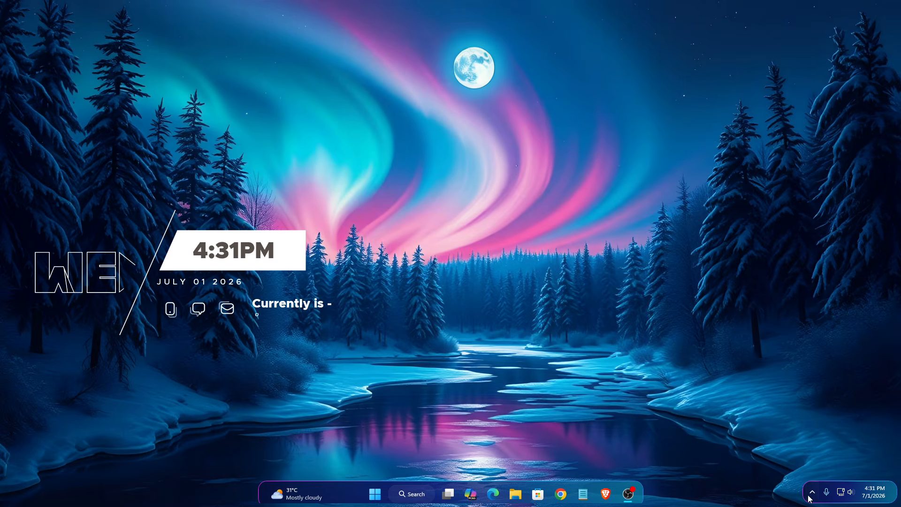
Step: View the notification calendar and the quick settings' sound output options, and dismiss them
click(882, 499)
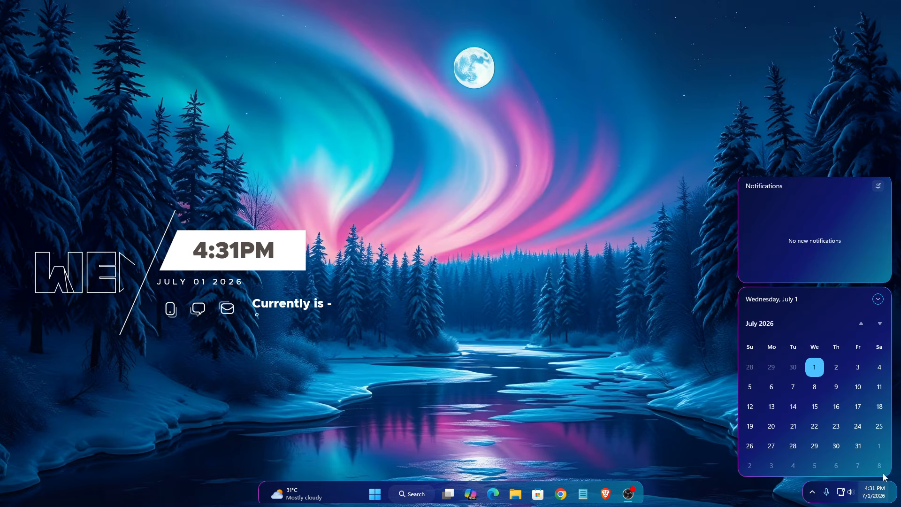
click(840, 496)
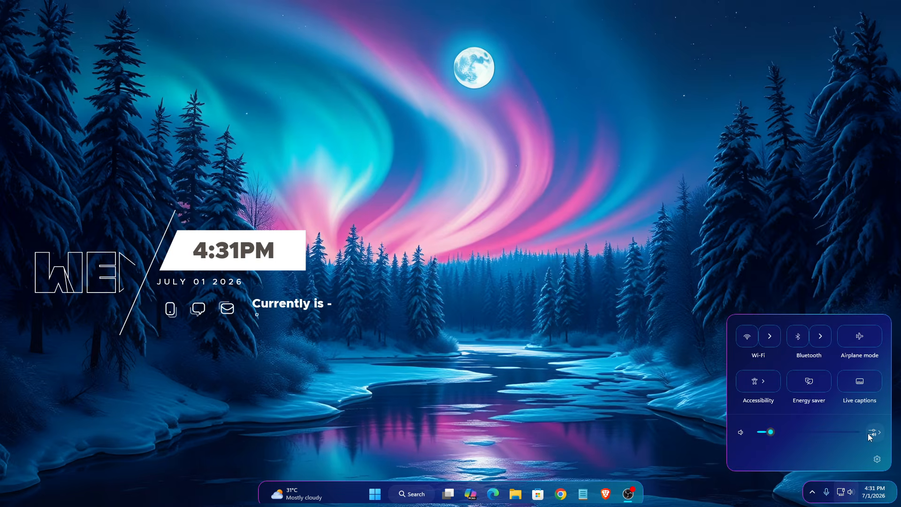
click(871, 434)
scroll(803, 376, down, 3)
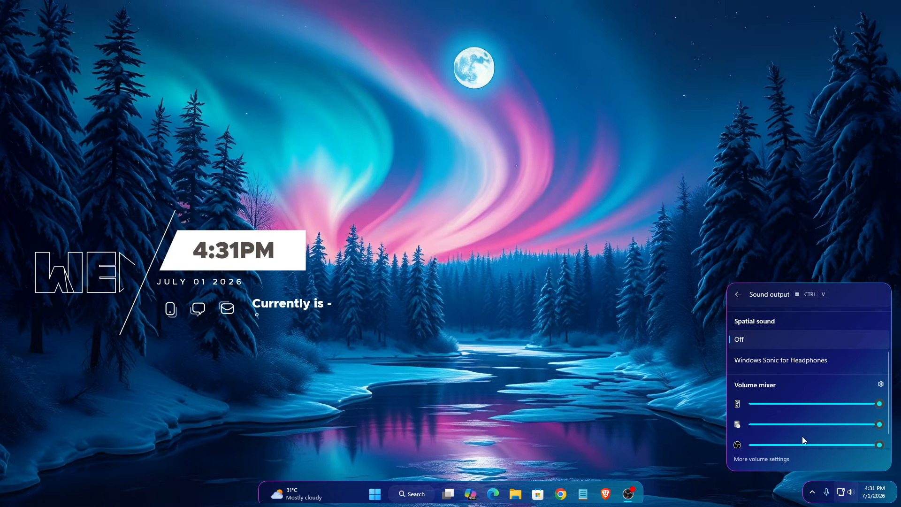
scroll(802, 441, up, 3)
click(729, 499)
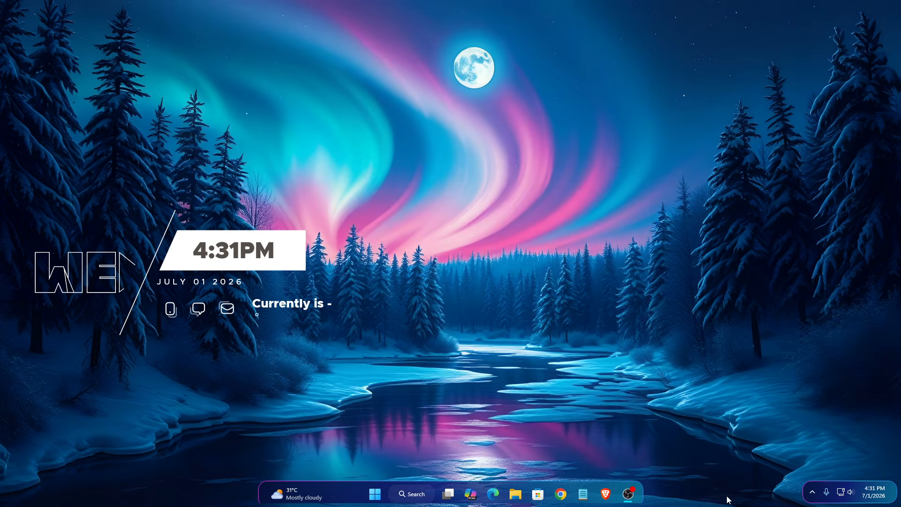
Step: Open This PC from the desktop widget, center its window, and view the Home page before returning to This PC
click(178, 321)
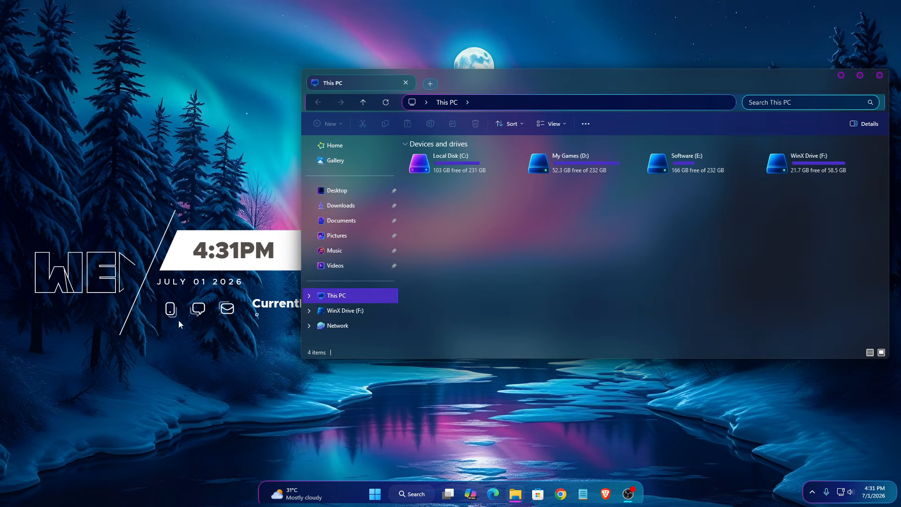
drag(558, 86, 440, 115)
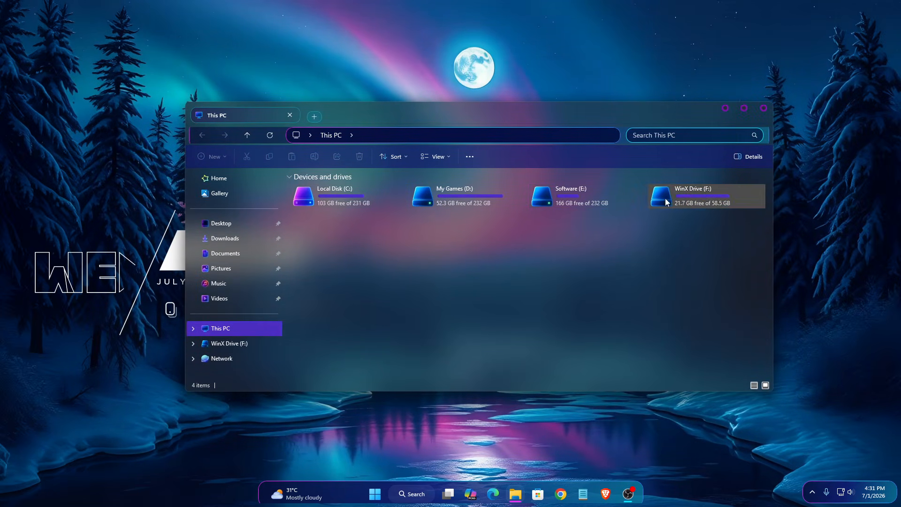
click(243, 177)
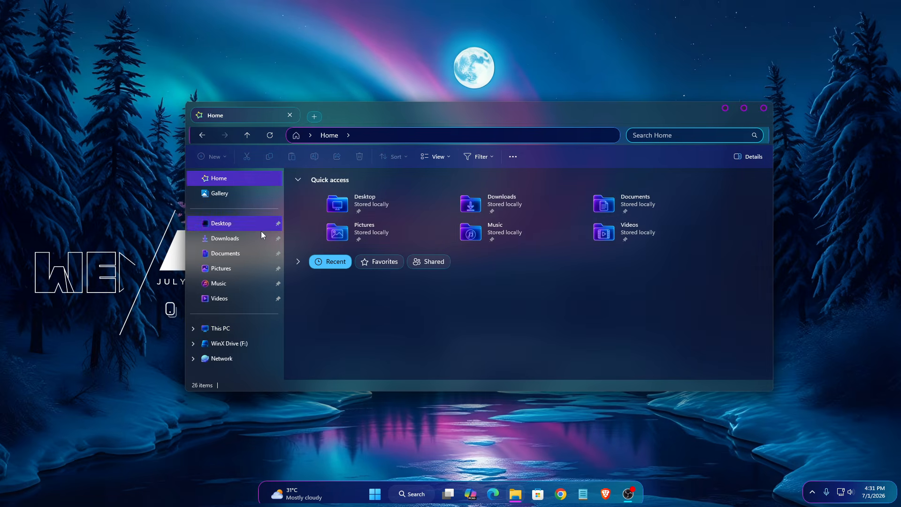
click(224, 329)
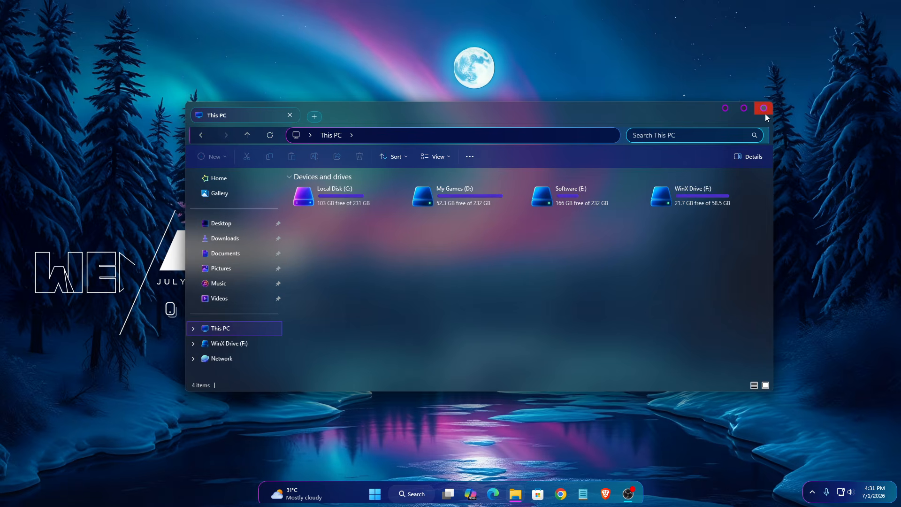
Step: Maximize the This PC window and open Local Disk (C:)
click(743, 110)
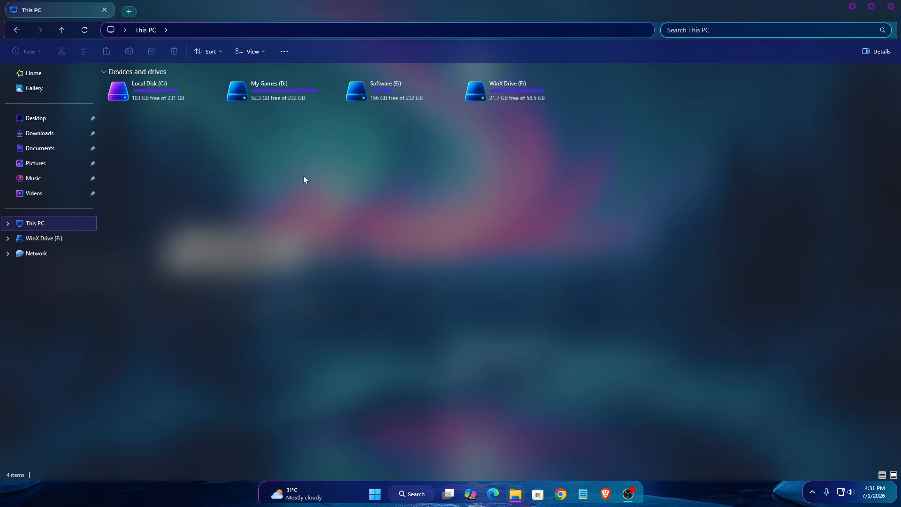
right_click(140, 93)
click(161, 130)
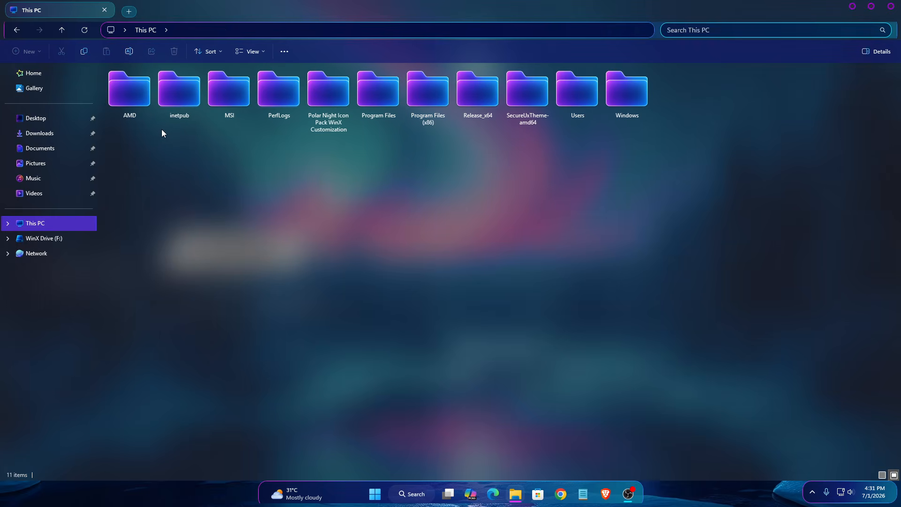
Step: Select the folders from AMD to Users on drive C: and view them in the details layout, returning to large icons
drag(123, 166, 600, 105)
click(882, 474)
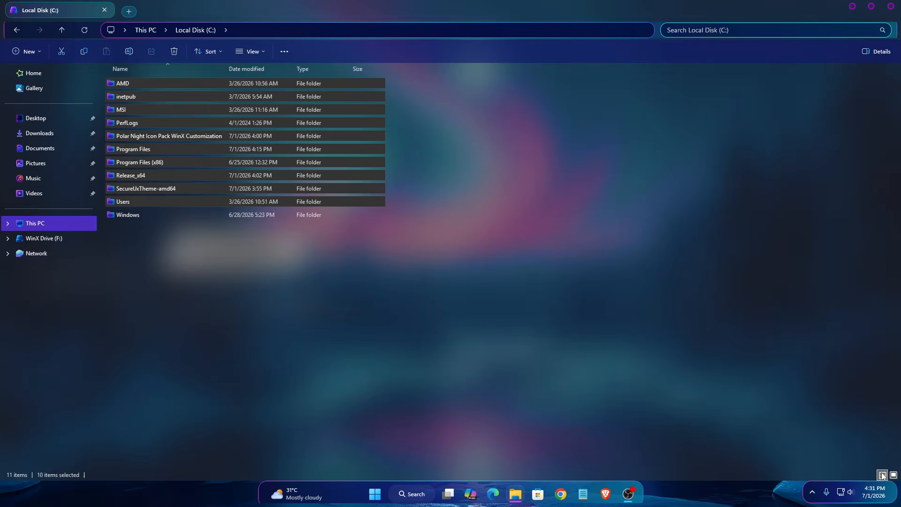
click(894, 476)
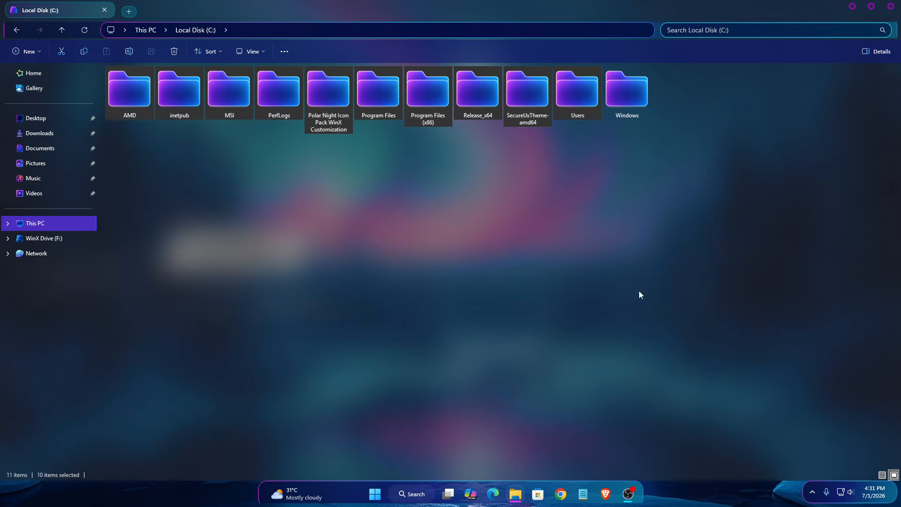
Step: Restore the window to its smaller size, view the folder background's Group by options, and dismiss them
drag(441, 10, 408, 93)
right_click(475, 261)
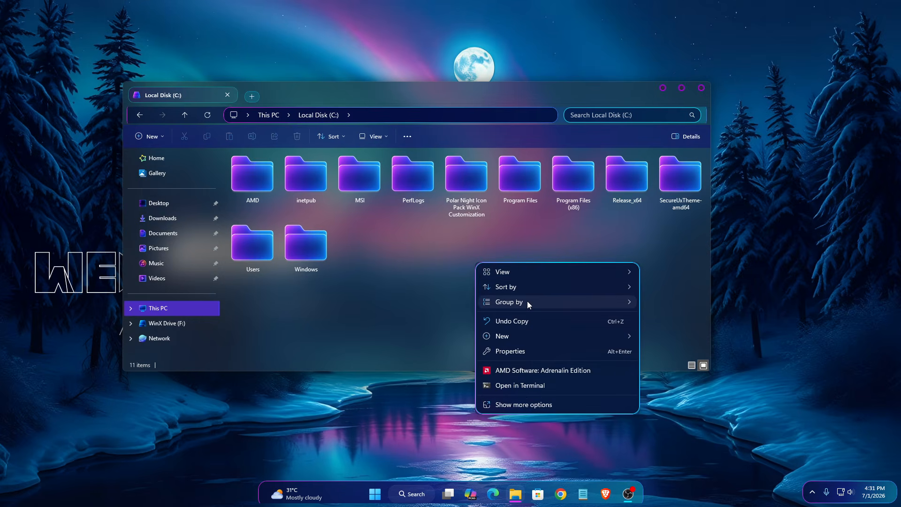
mouse_move(531, 301)
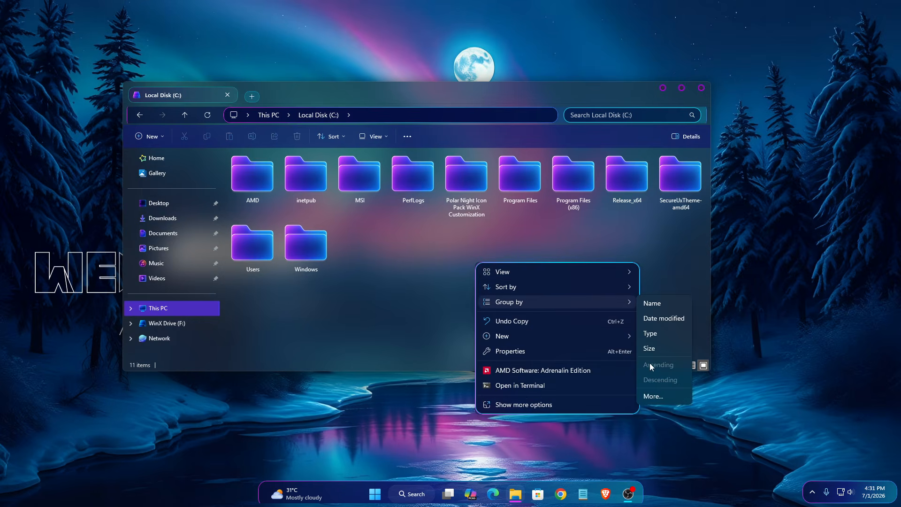
click(452, 257)
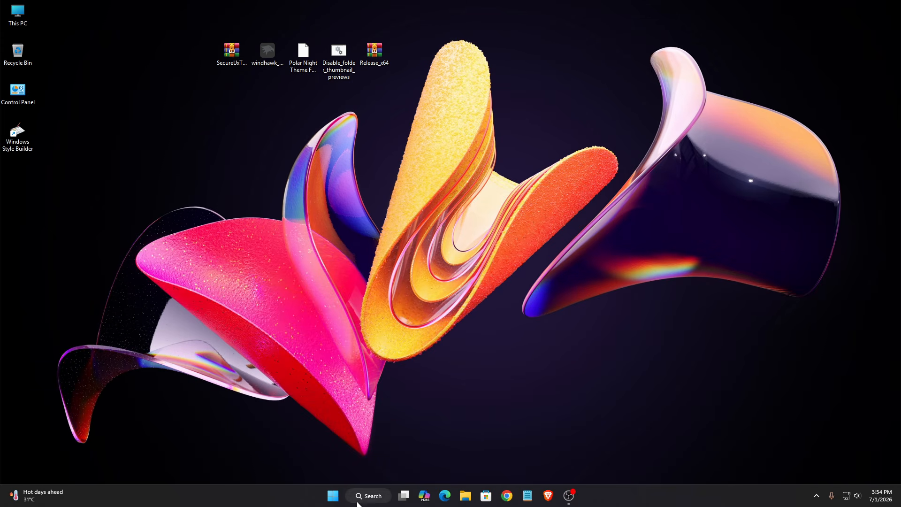
Step: Search for the restore point settings with "Create a", open them, and select Local Disk (C:) (System) among the available drives
click(358, 502)
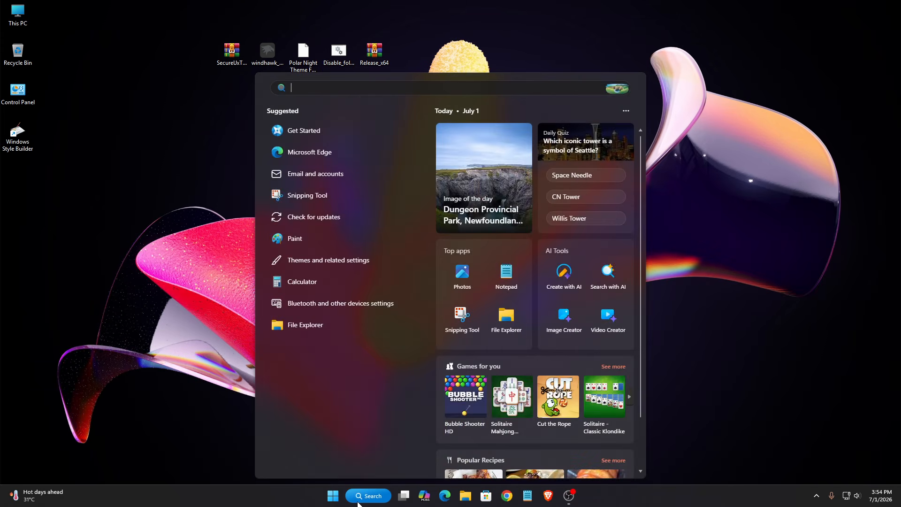
text(Create a)
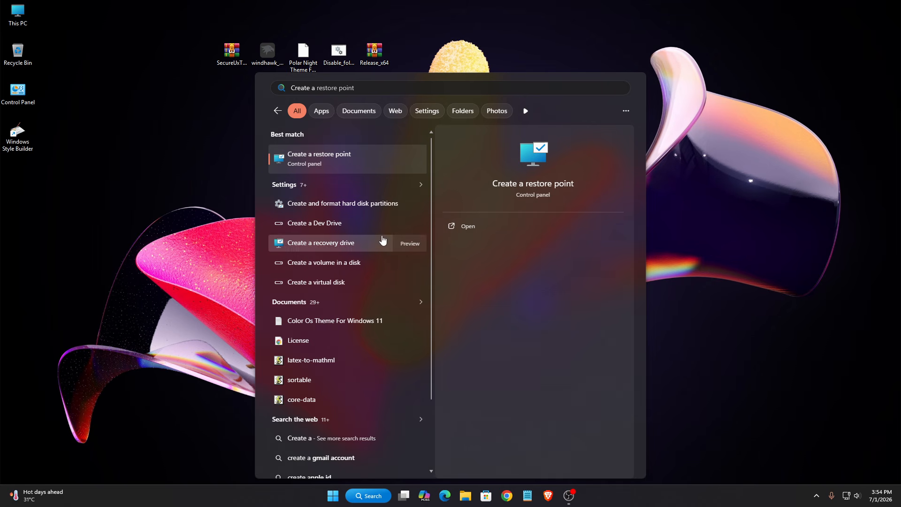
click(381, 171)
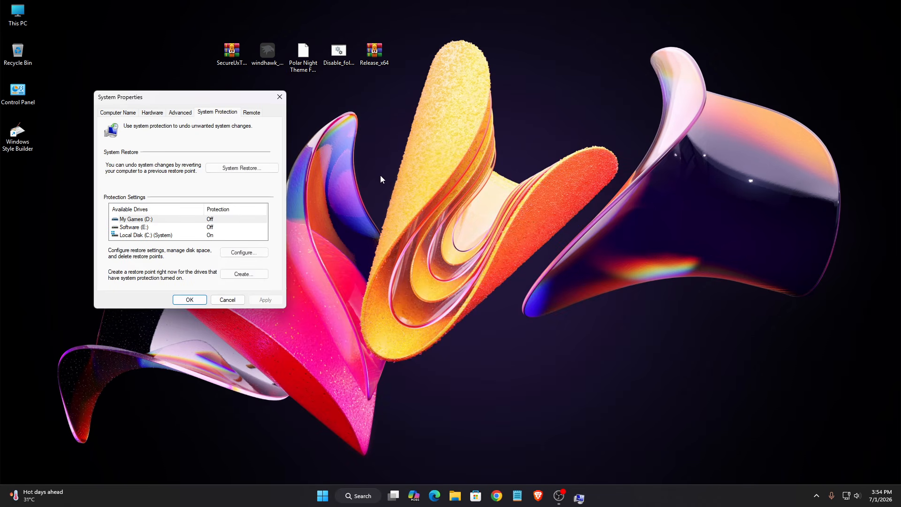
click(154, 237)
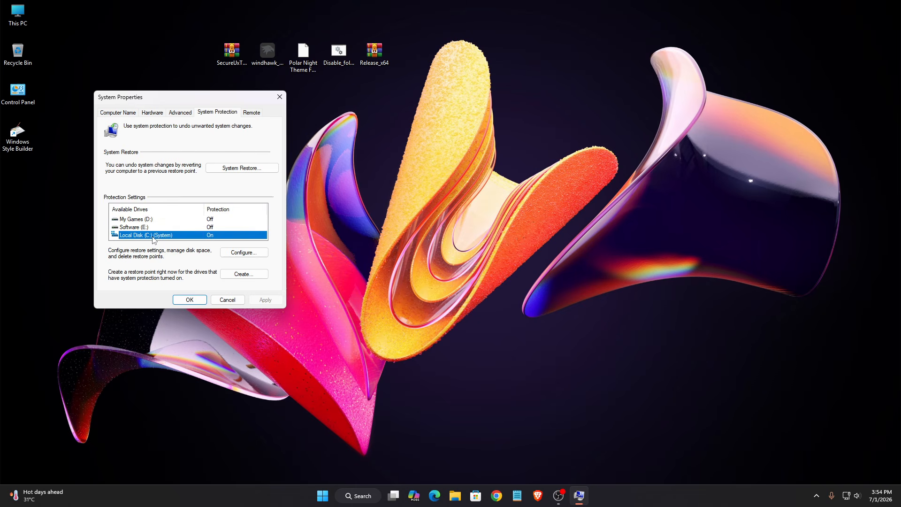
Step: Create a restore point described as "Windows 11" and close the System Properties dialog with OK
click(243, 274)
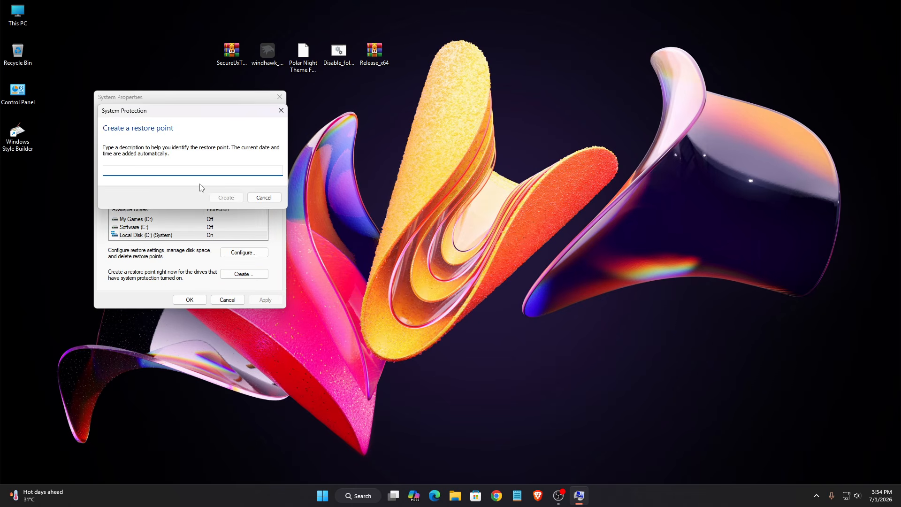
text(Windo)
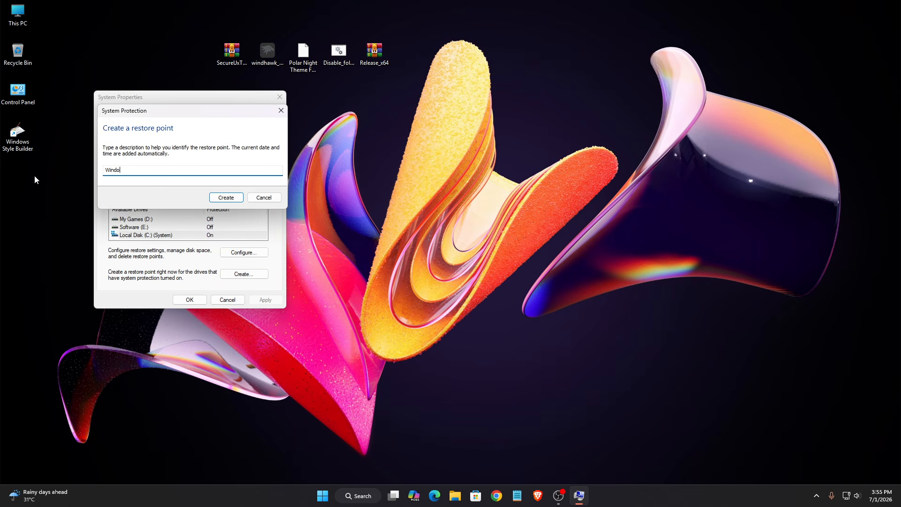
text(ws 11)
click(219, 199)
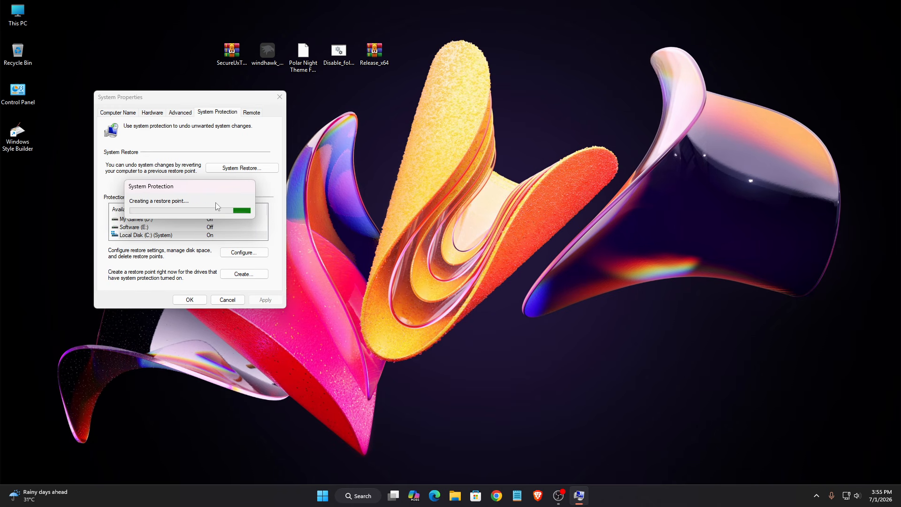
click(246, 207)
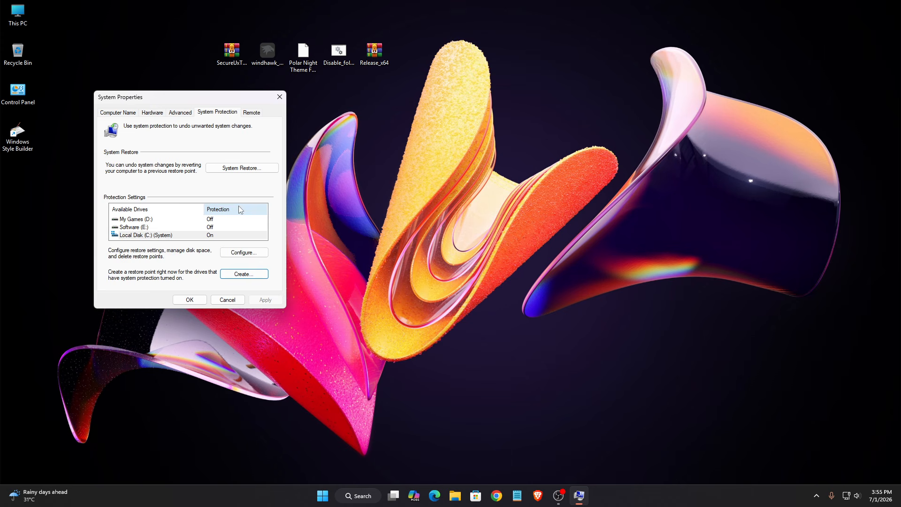
click(190, 299)
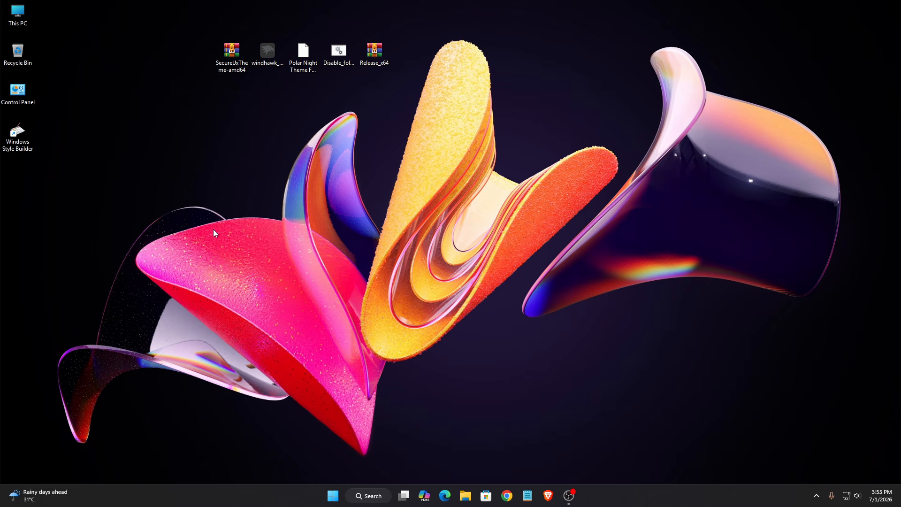
Step: Extract the SecureUxTheme-amd64 archive with WinRAR into its own SecureUxTheme-amd64 folder on the desktop
right_click(231, 63)
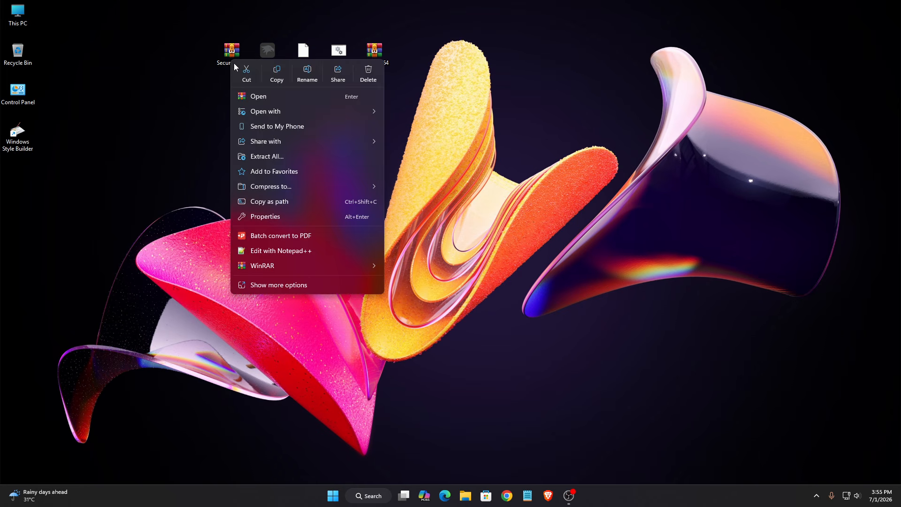
mouse_move(285, 266)
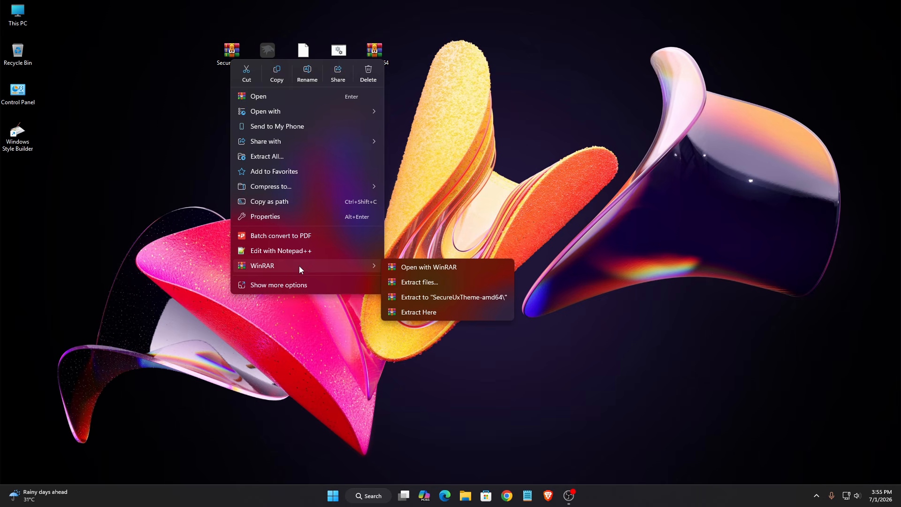
click(389, 282)
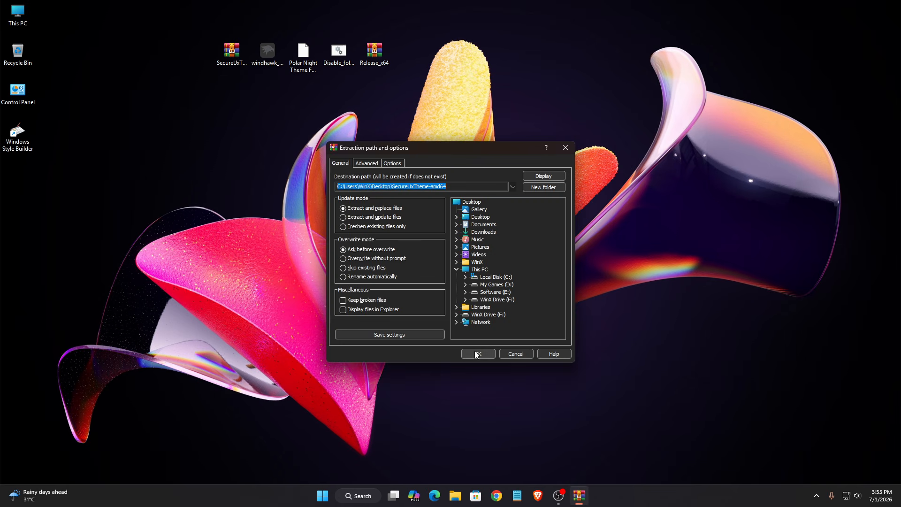
click(475, 353)
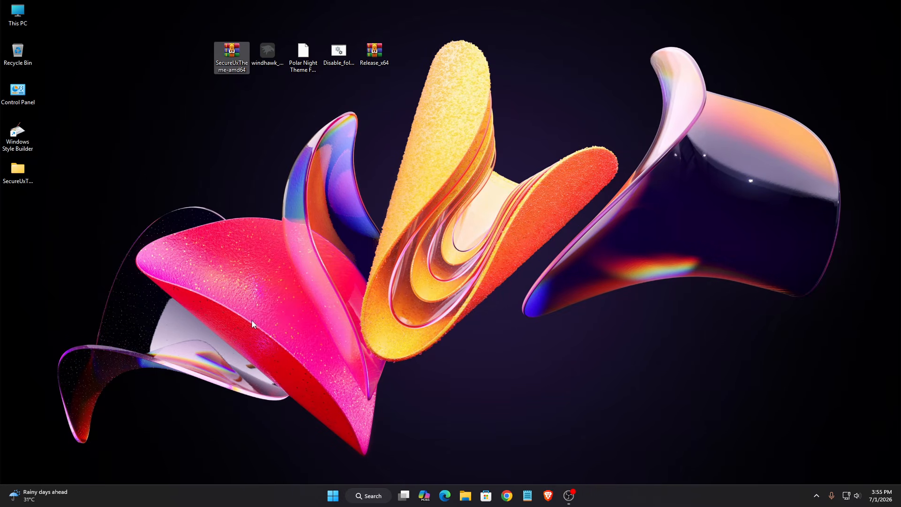
Step: Move the extracted SecureUxTheme-amd64 folder from the desktop to the root of Local Disk (C:) and close the File Explorer window
right_click(19, 179)
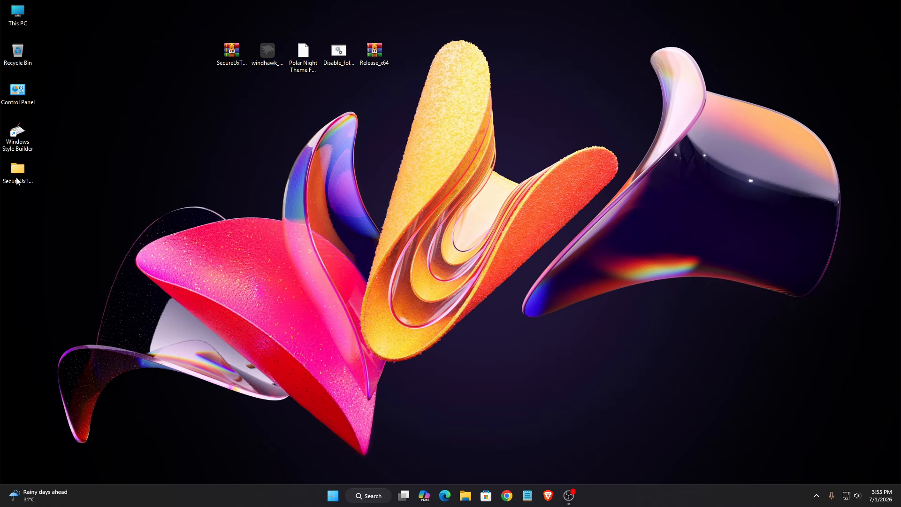
click(31, 190)
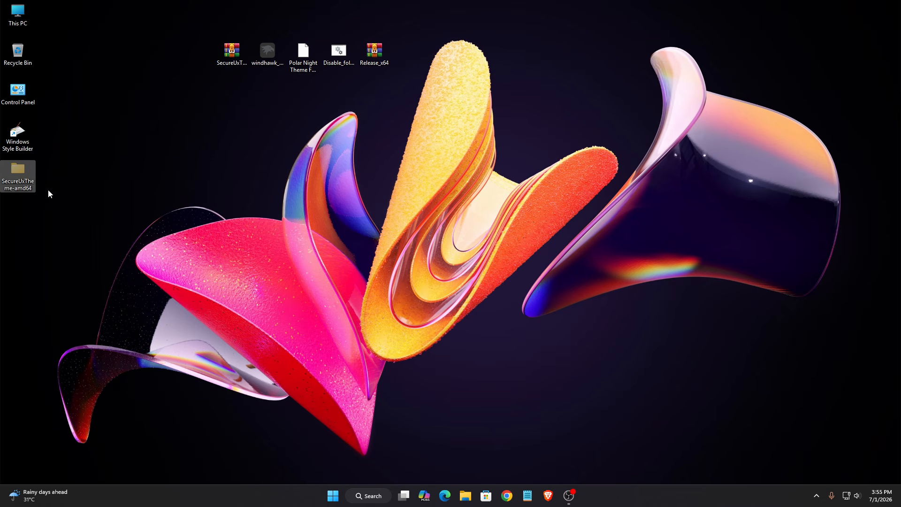
right_click(19, 14)
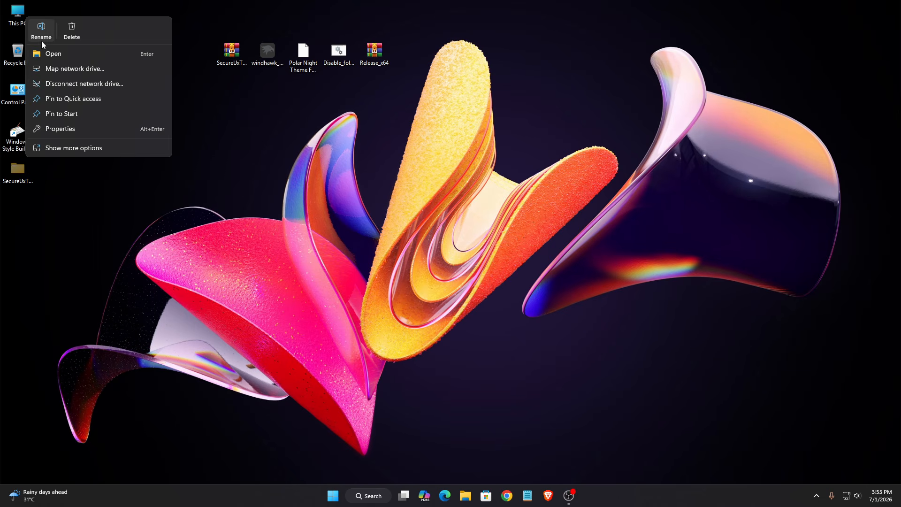
click(46, 57)
right_click(307, 217)
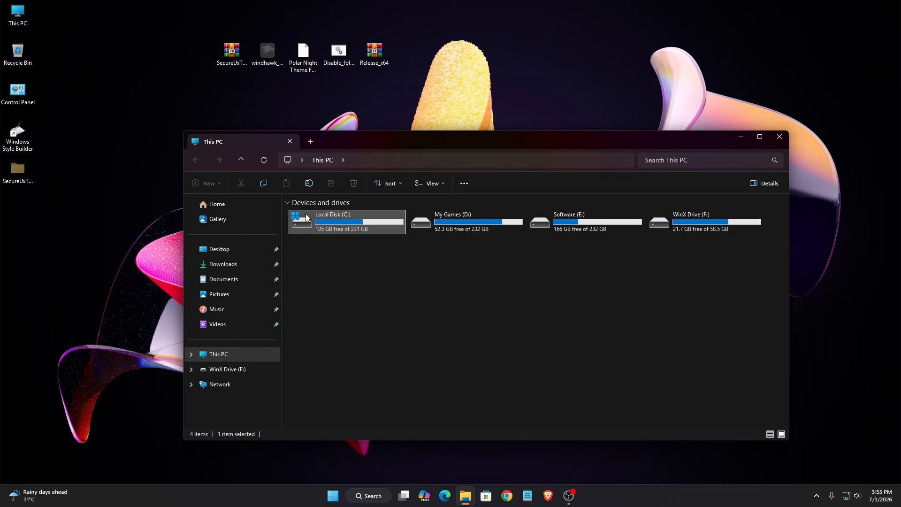
click(332, 250)
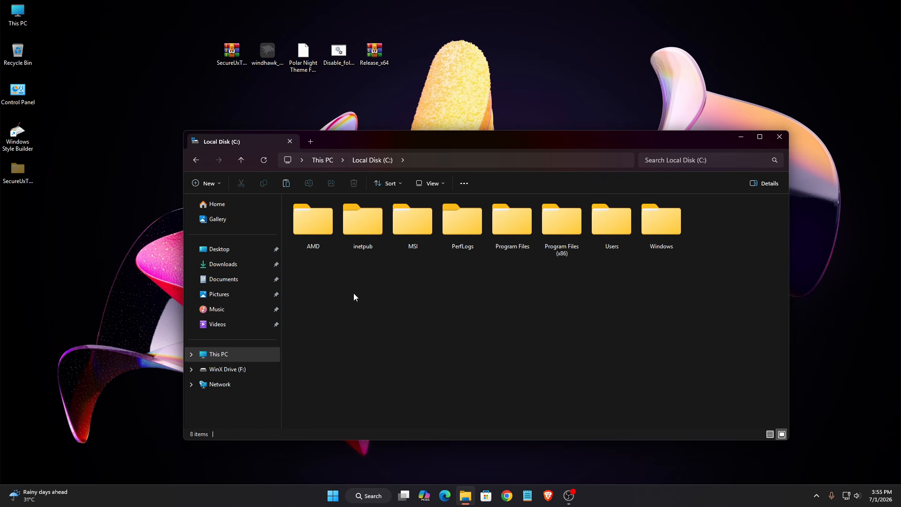
right_click(736, 221)
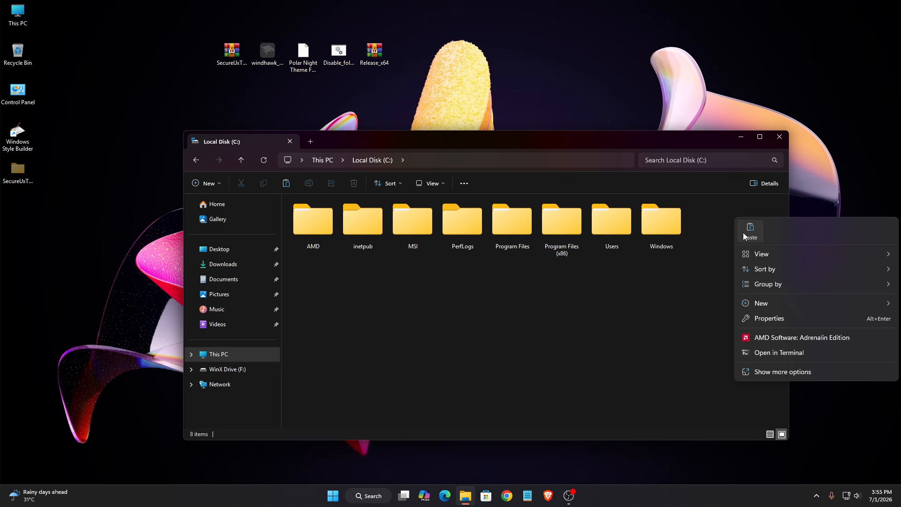
click(750, 230)
click(780, 137)
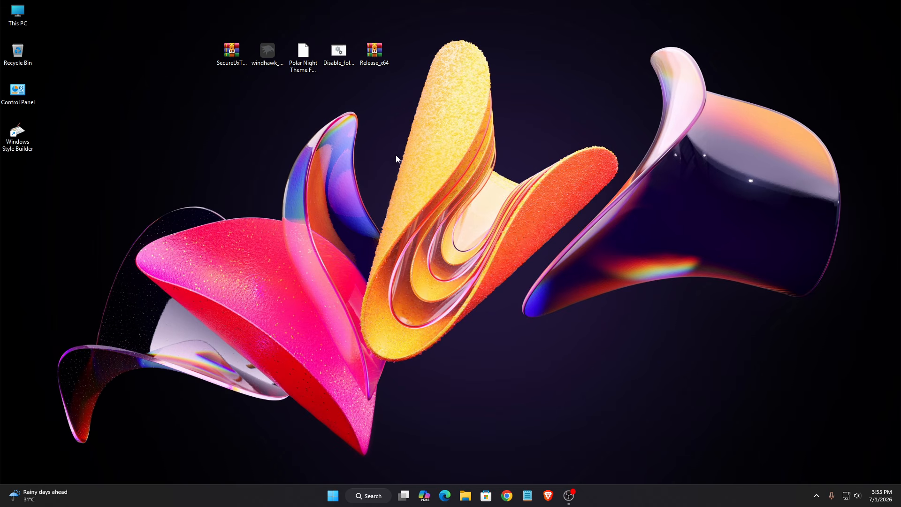
Step: Extract the Polar Night Theme For Windows 11.7z archive with WinRAR into a folder of the same name on the desktop
right_click(305, 58)
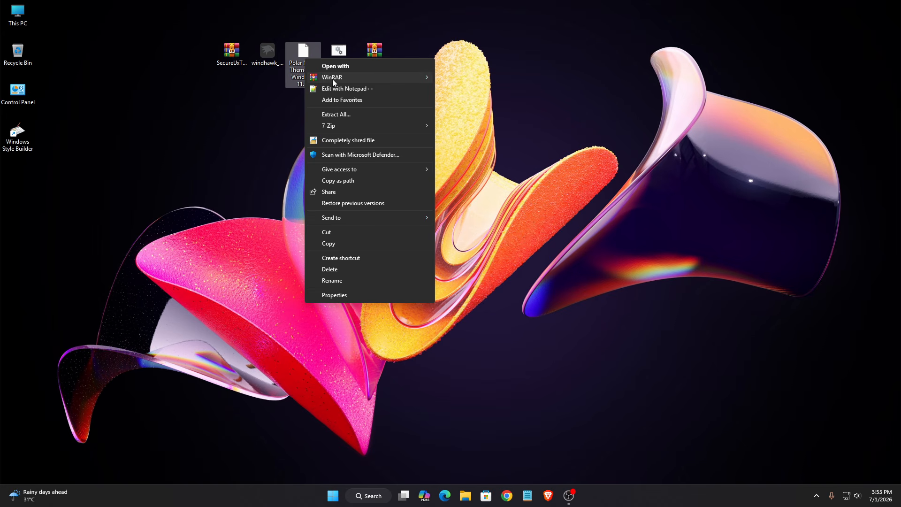
mouse_move(335, 83)
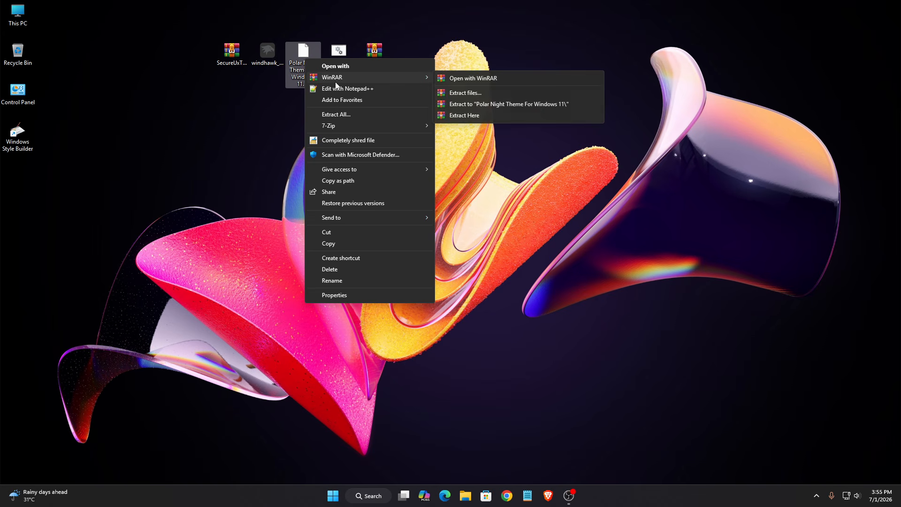
click(462, 94)
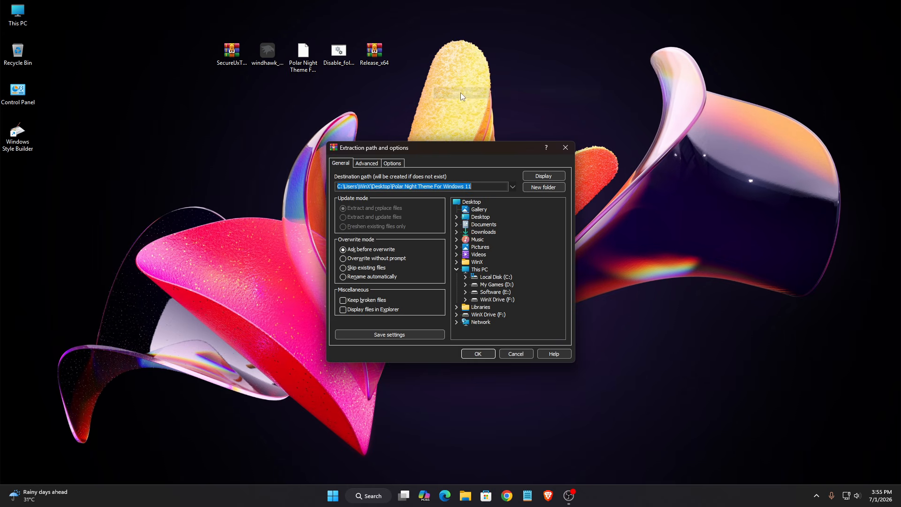
click(488, 350)
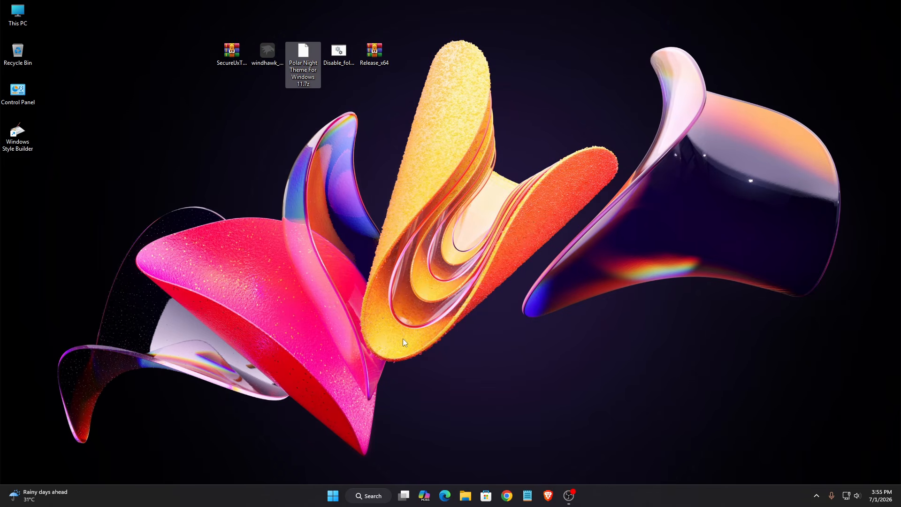
Step: Open the extracted Polar Night Theme For Windows 11 folder, its inner folder of the same name, and the Windows 11 Theme subfolder
right_click(17, 178)
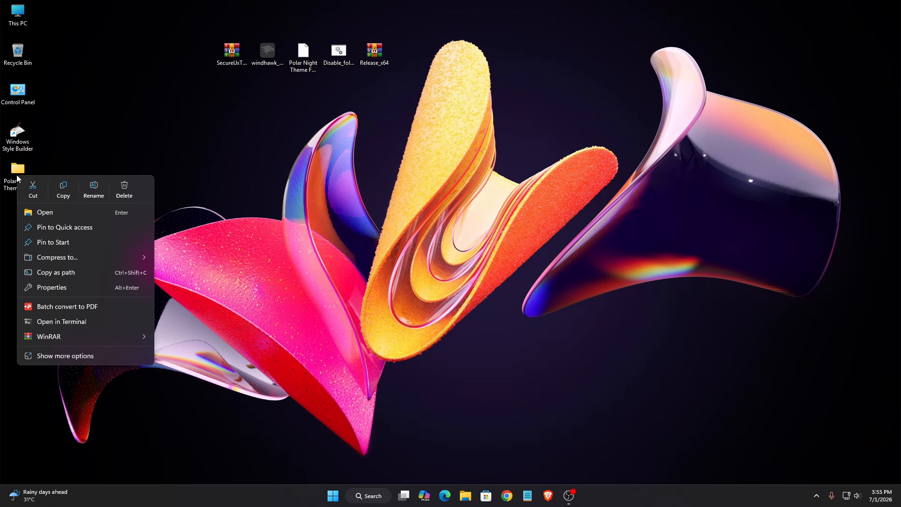
click(32, 212)
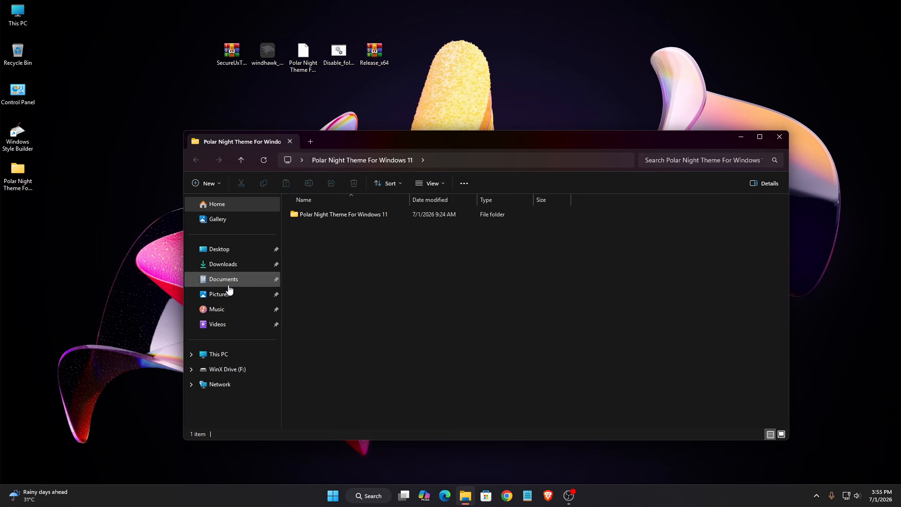
right_click(352, 215)
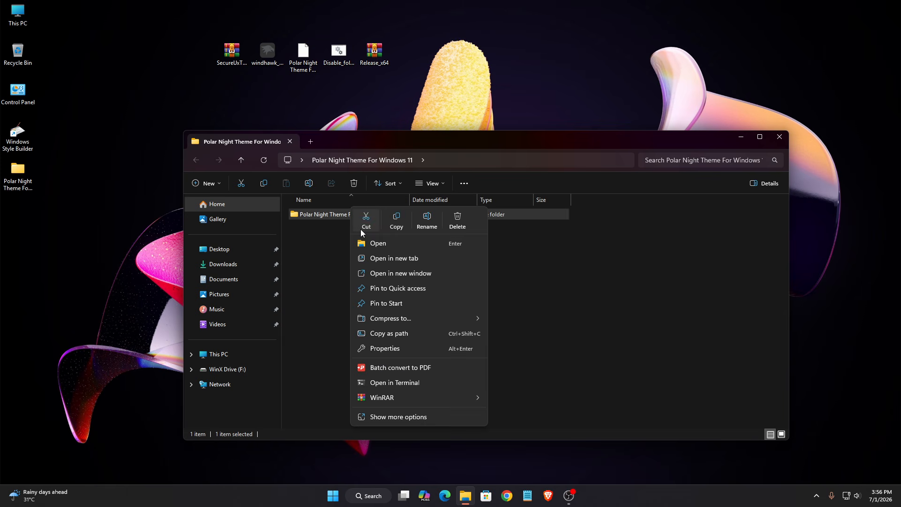
click(362, 245)
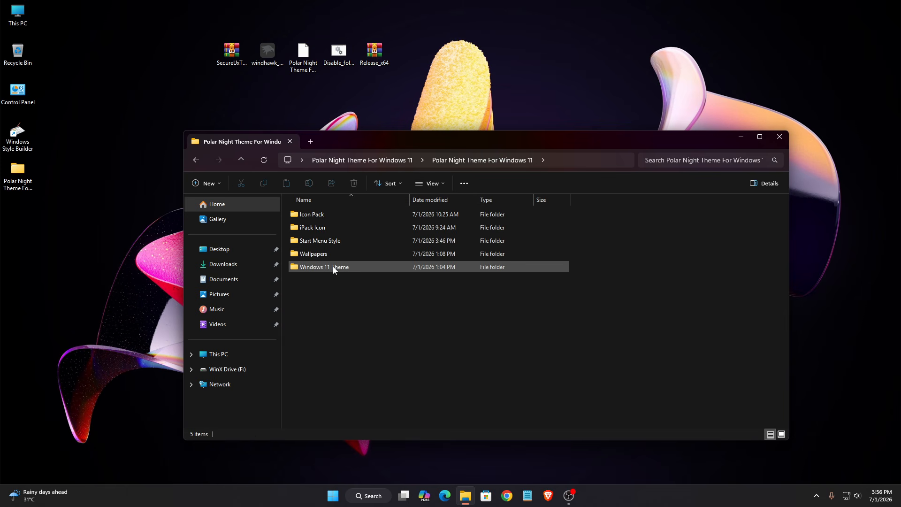
right_click(334, 267)
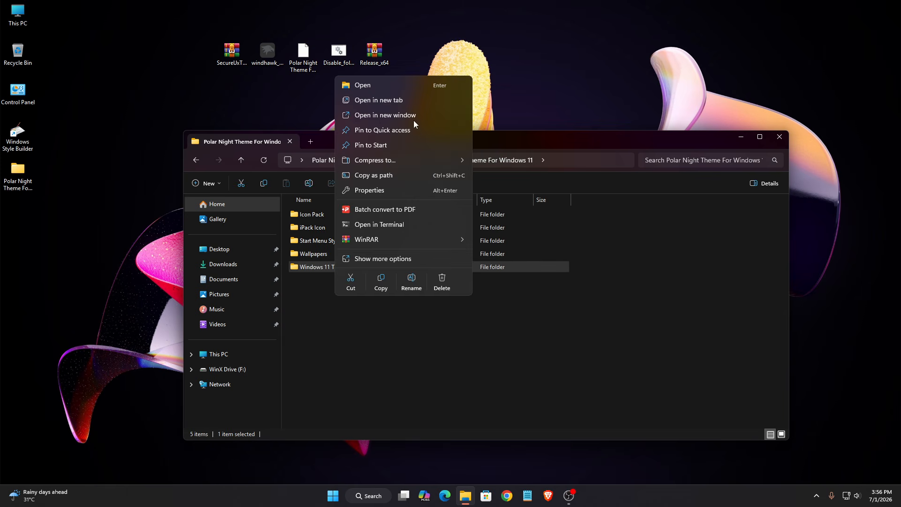
click(396, 87)
Step: Copy both the Polar Night folder and the Polar Night theme file from the Windows 11 Theme folder
drag(356, 256, 368, 210)
right_click(368, 210)
click(413, 230)
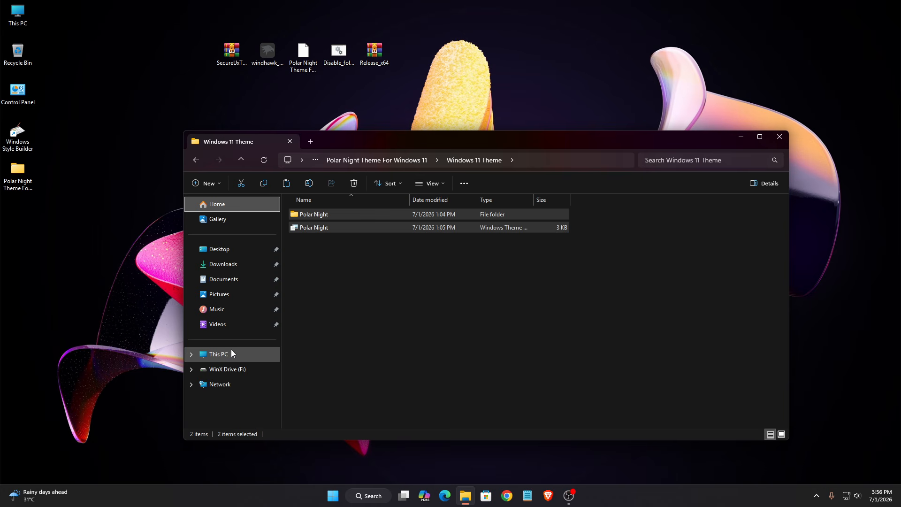
Step: Go to the Themes folder inside Windows\Resources on Local Disk (C:)
click(219, 354)
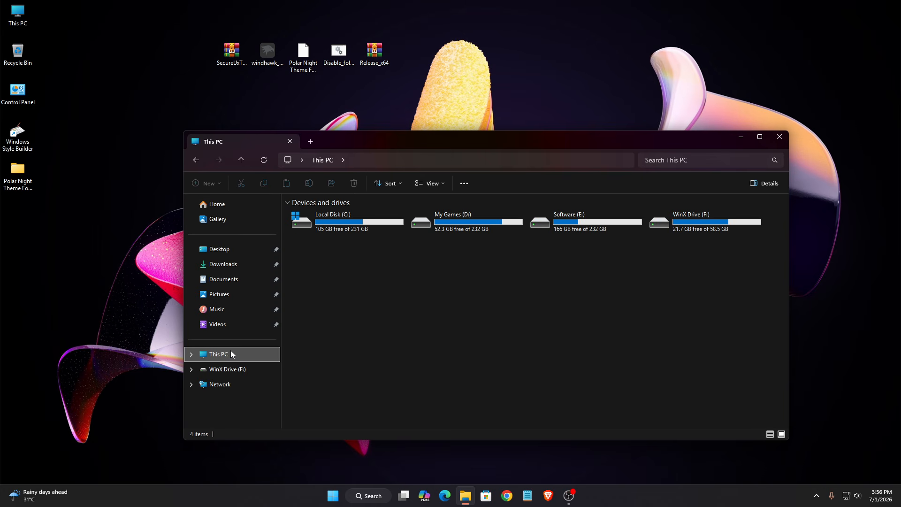
click(334, 227)
right_click(337, 227)
click(362, 261)
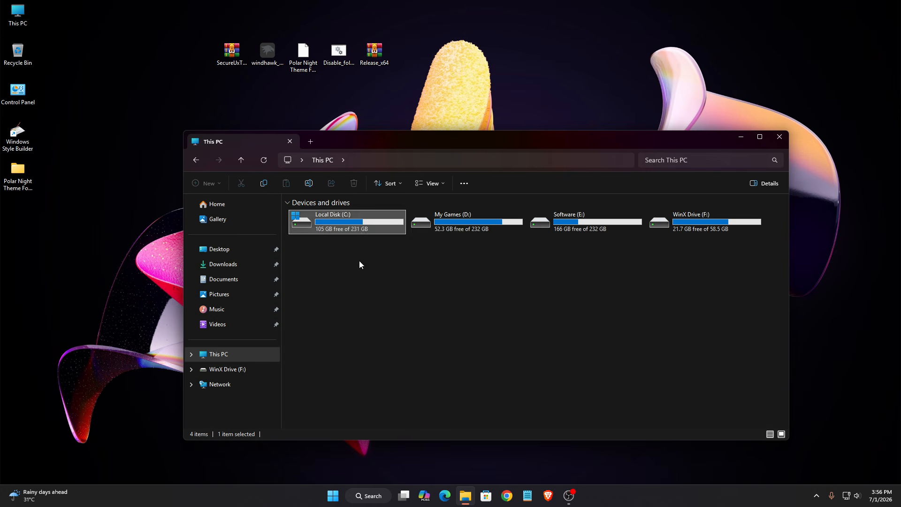
double_click(707, 218)
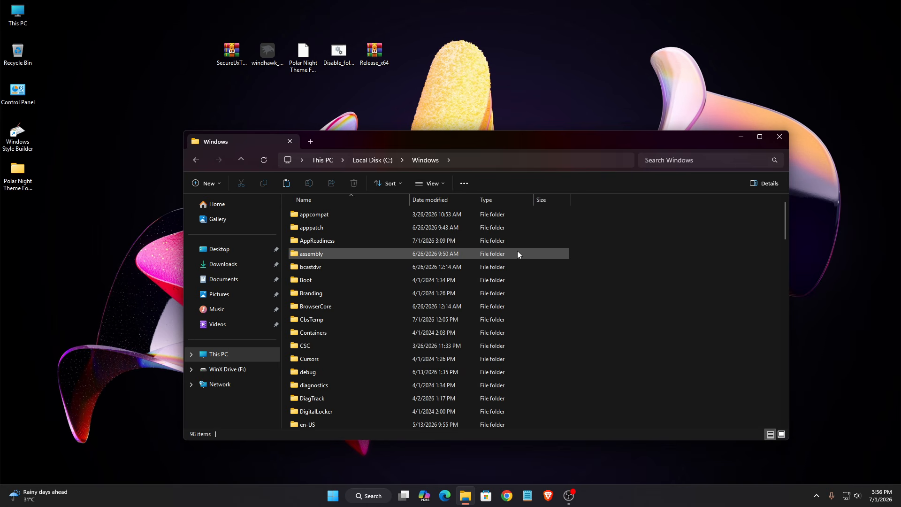
click(486, 254)
key(r)
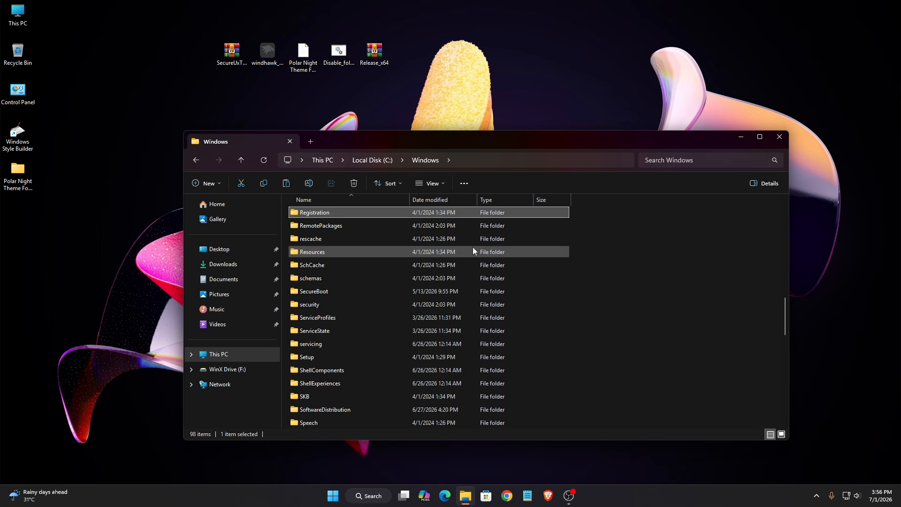
right_click(447, 252)
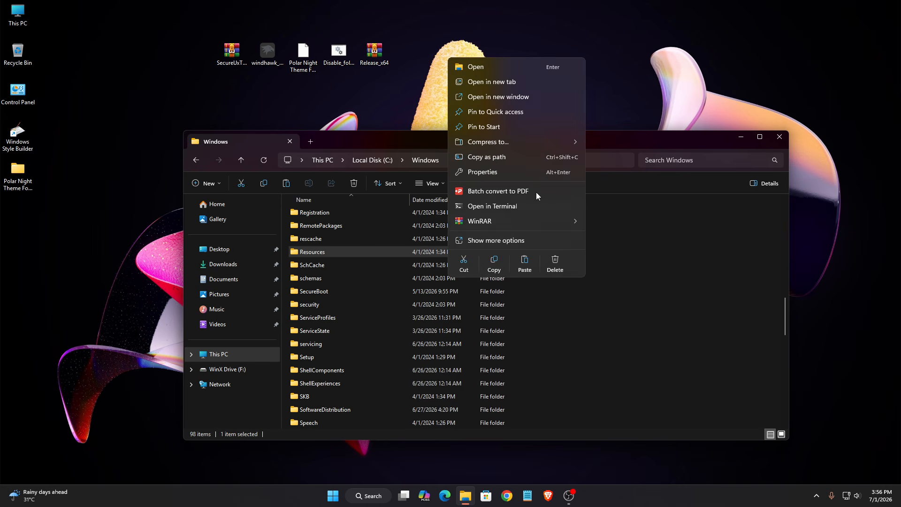
click(515, 69)
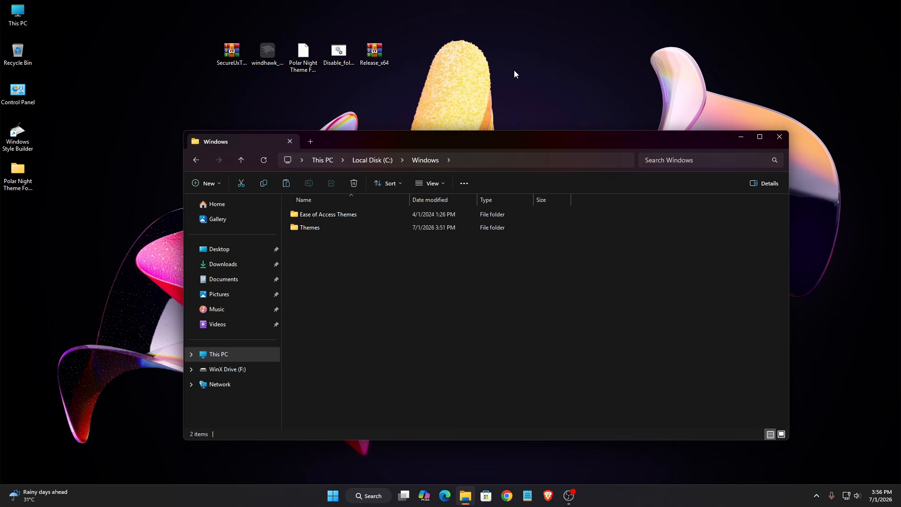
right_click(314, 230)
click(350, 263)
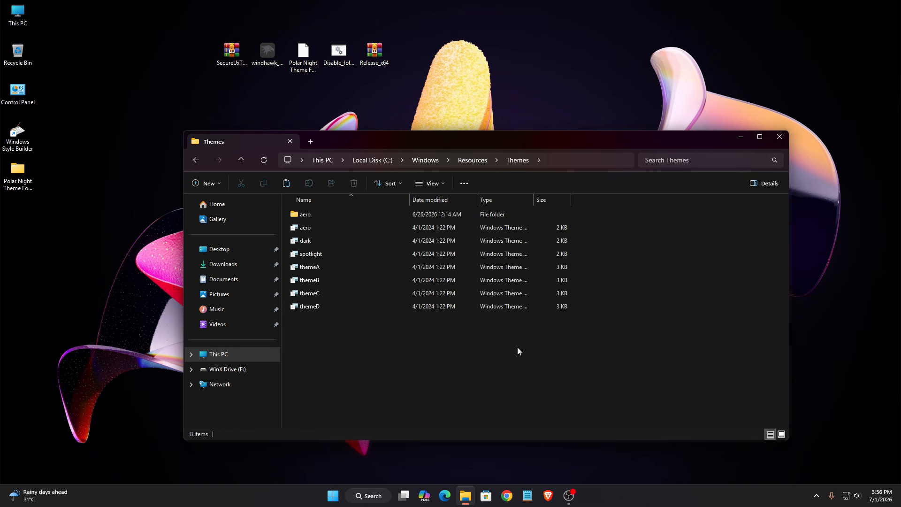
Step: Paste the copied Polar Night folder and theme file into the Themes folder with administrator permission, and close the window
right_click(618, 234)
click(630, 245)
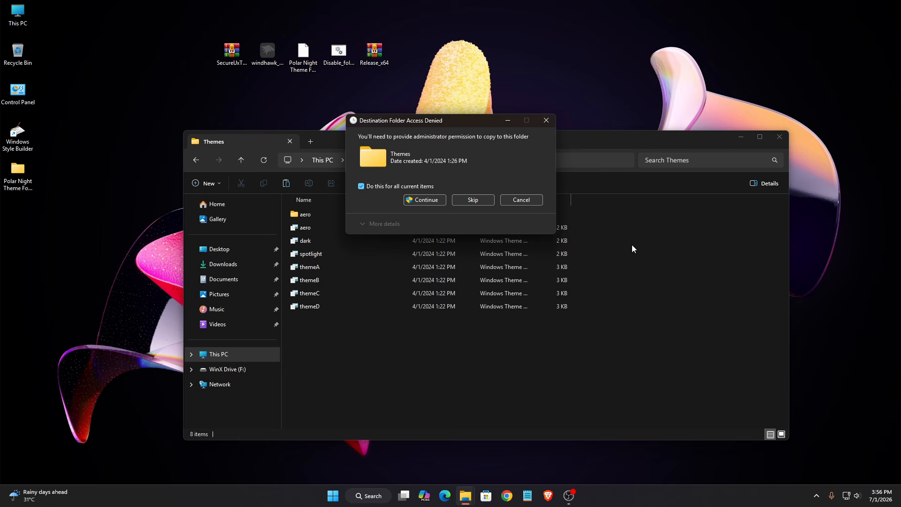
click(425, 200)
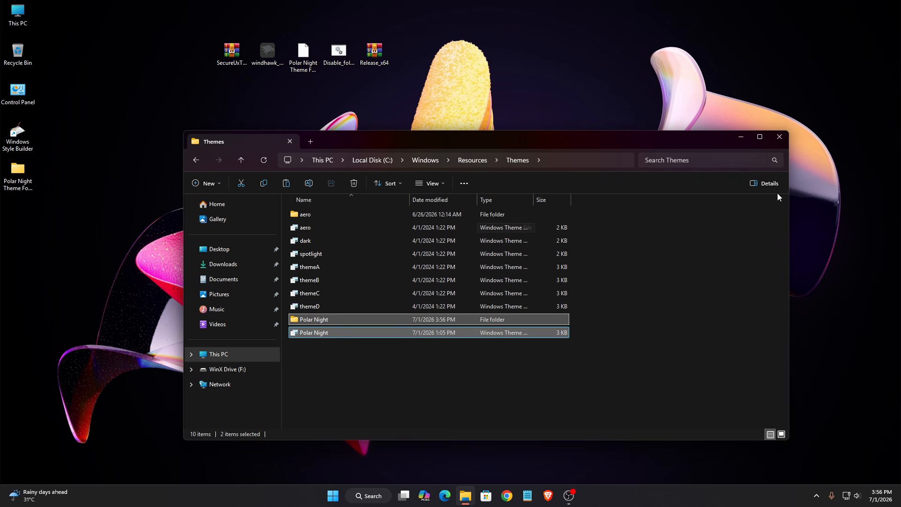
click(780, 137)
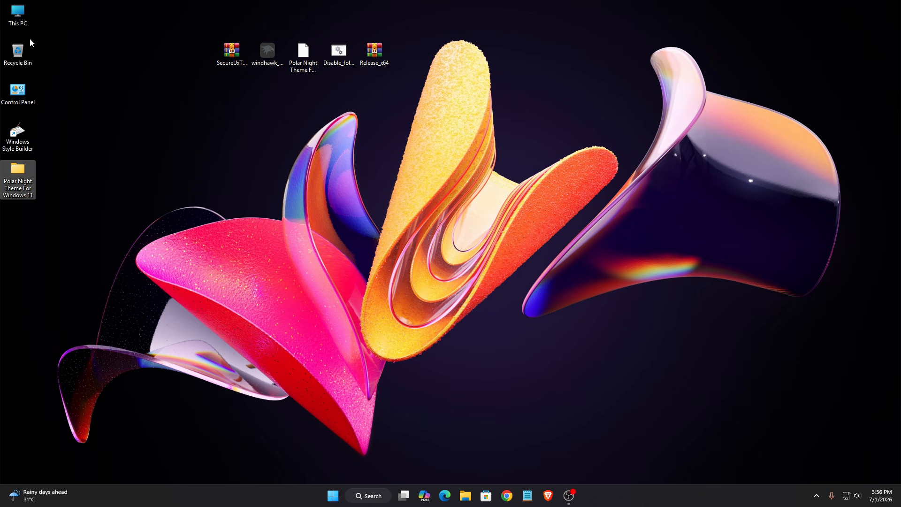
Step: Open the SecureUxTheme-amd64 folder at the root of Local Disk (C:) from This PC
right_click(17, 19)
click(33, 54)
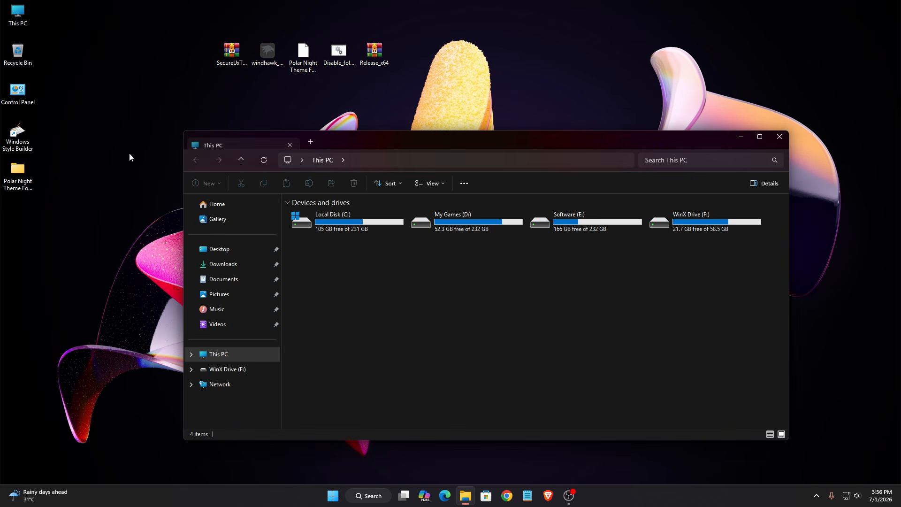
right_click(328, 226)
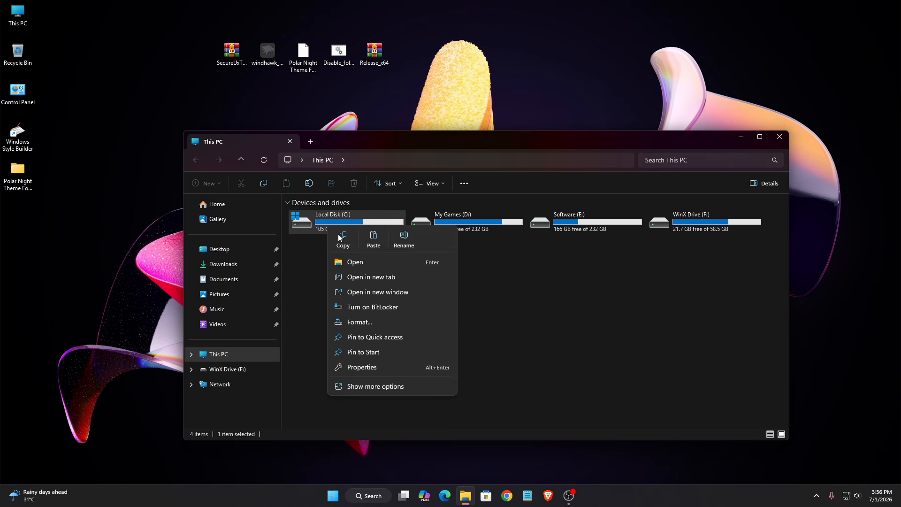
click(347, 270)
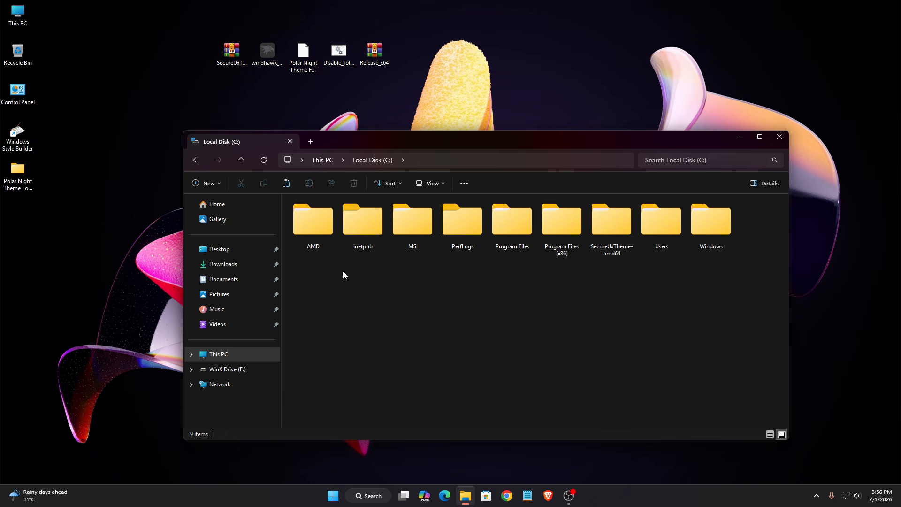
right_click(626, 232)
click(641, 263)
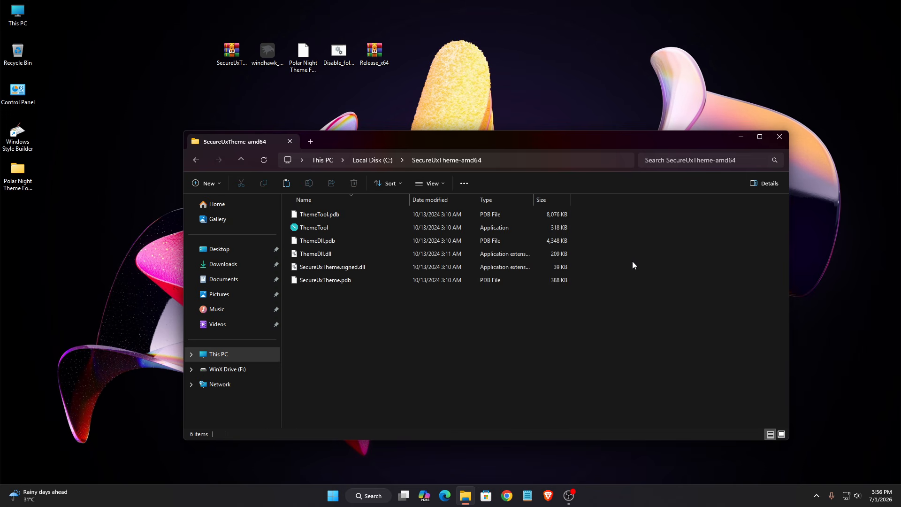
Step: Run ThemeTool as administrator, install the patcher with Hook SystemSettings, Hook LogonUI and Remove DefaultColors enabled, and reboot the computer
click(298, 229)
right_click(299, 228)
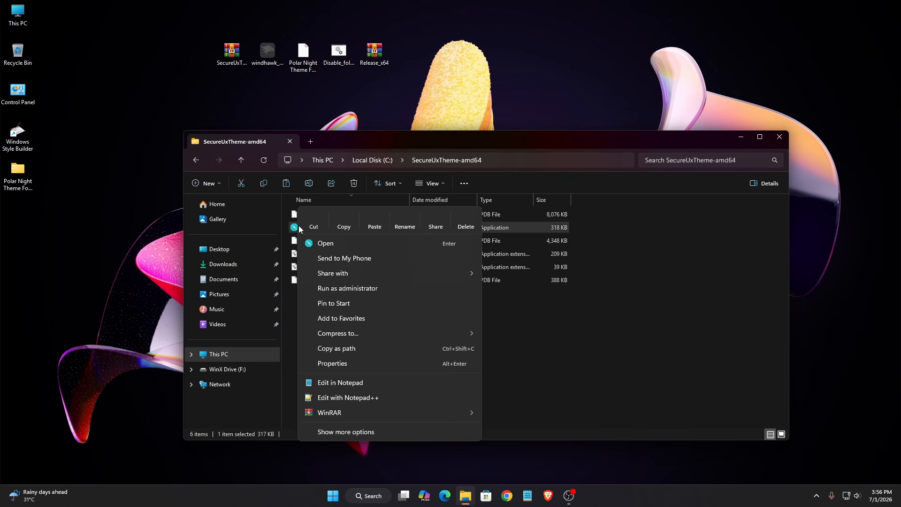
click(341, 289)
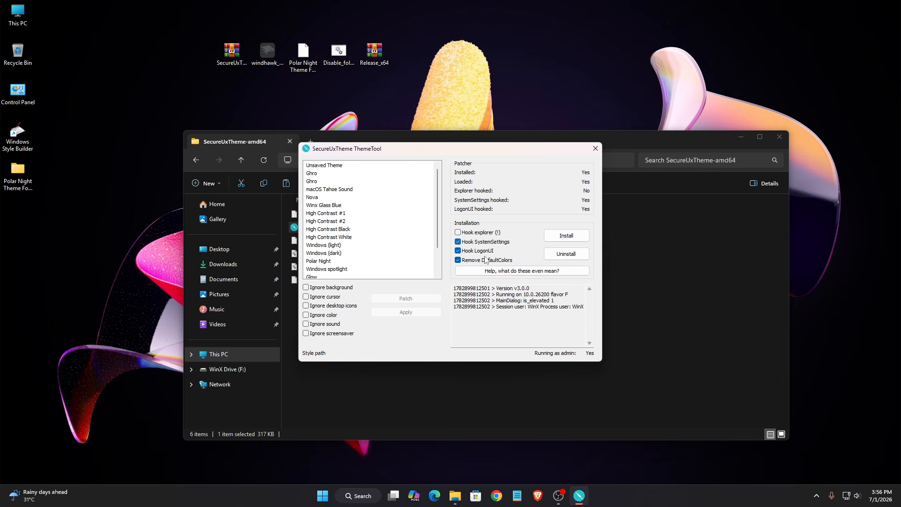
click(566, 235)
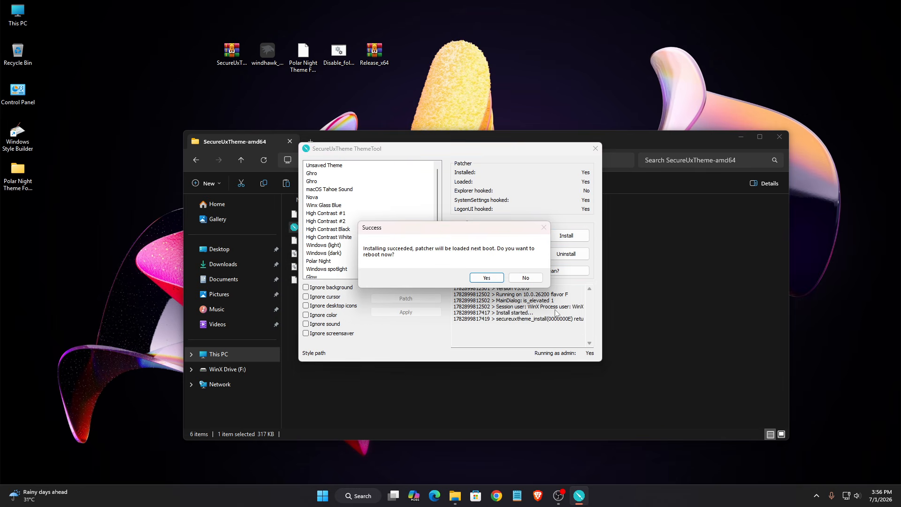
click(487, 278)
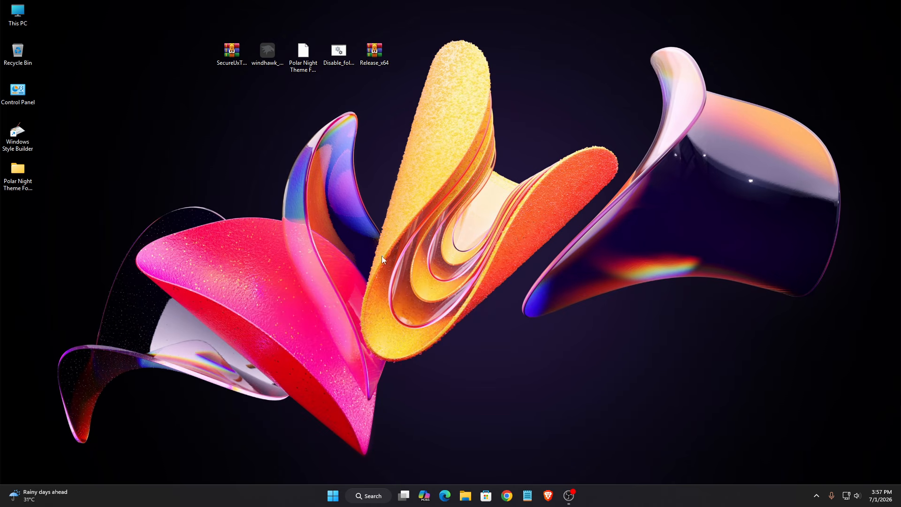
Step: Reopen the SecureUxTheme-amd64 folder on Local Disk (C:) after the reboot
right_click(21, 21)
click(51, 53)
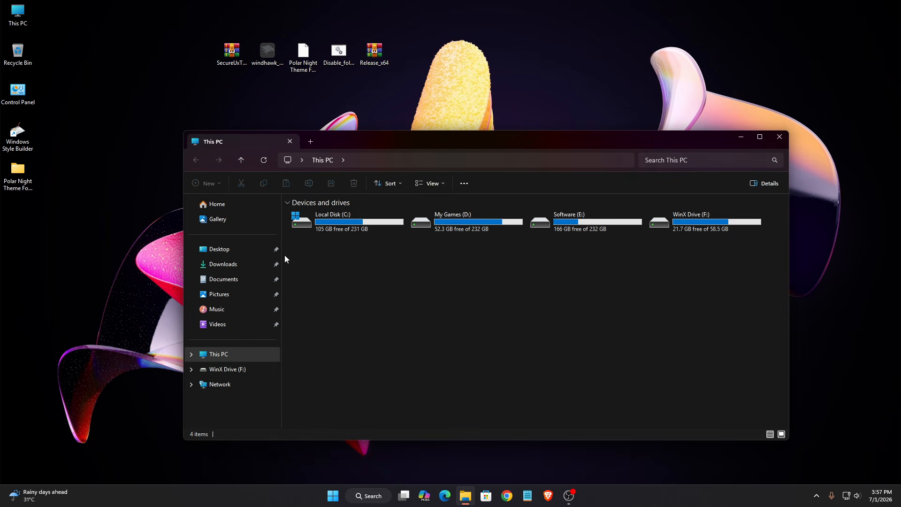
right_click(310, 224)
click(338, 260)
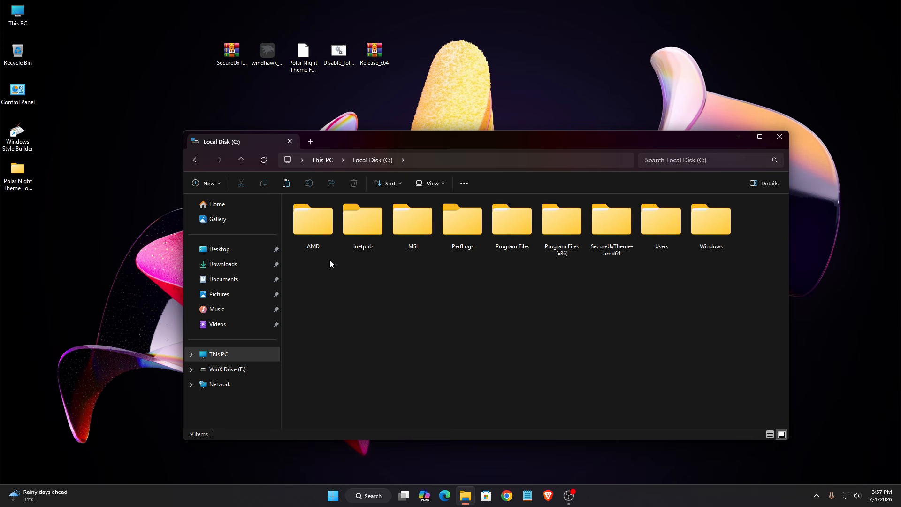
right_click(607, 254)
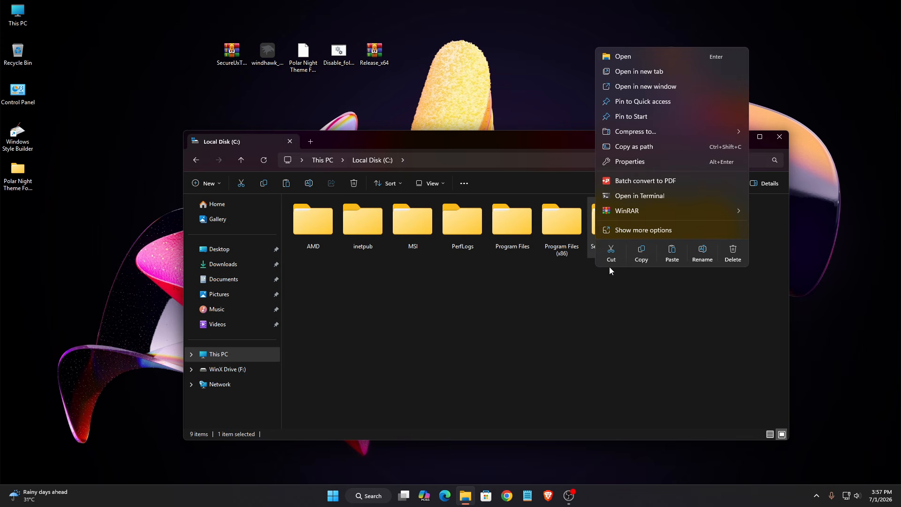
click(642, 54)
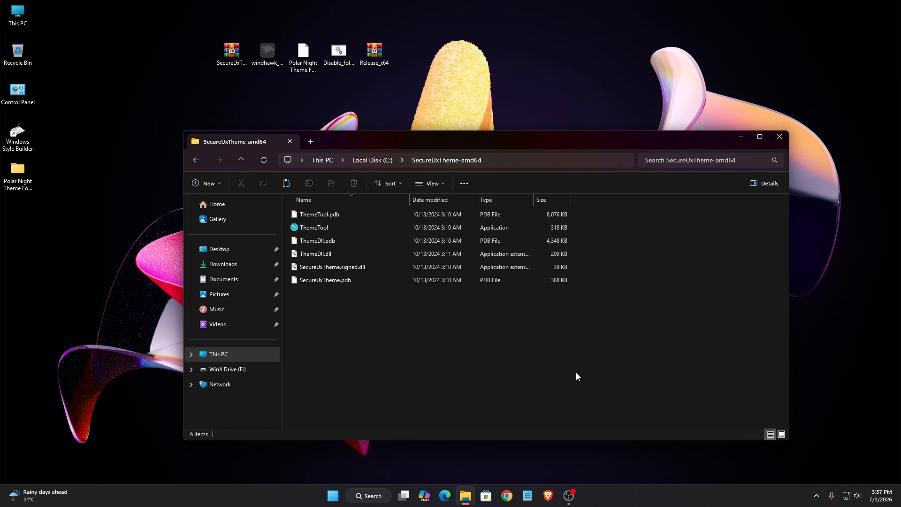
Step: Run ThemeTool as administrator, patch and apply the Polar Night theme, and close both the tool and the folder window
right_click(321, 230)
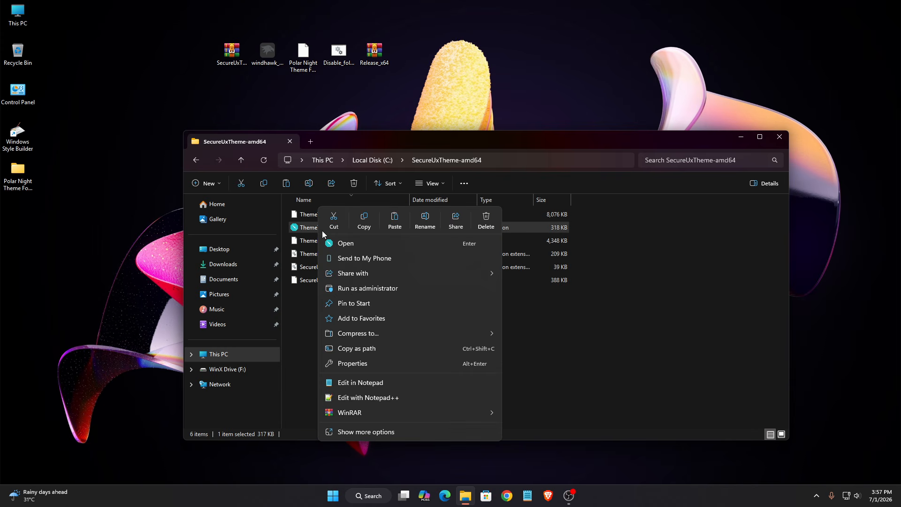
click(368, 289)
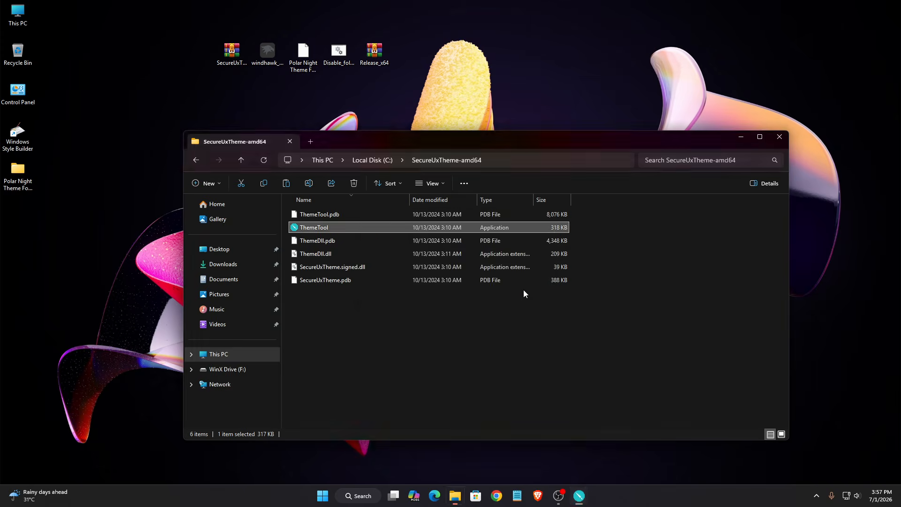
click(318, 262)
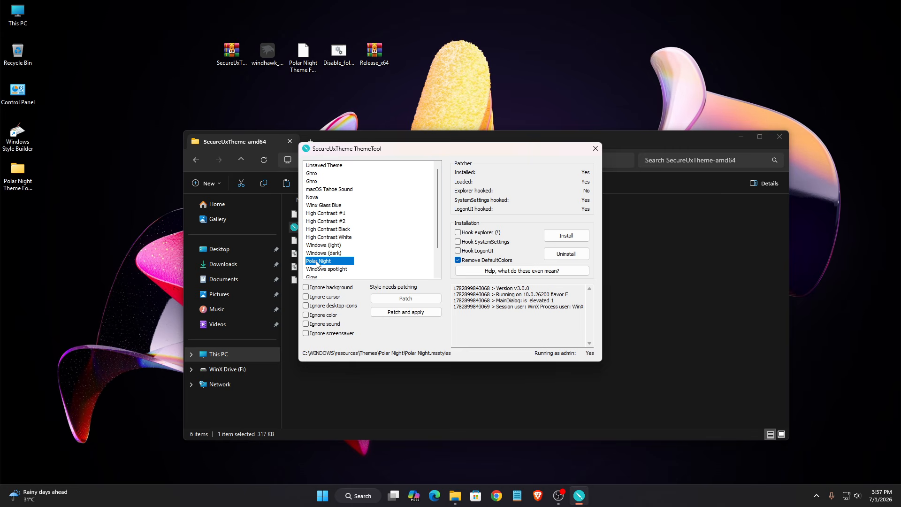
click(401, 314)
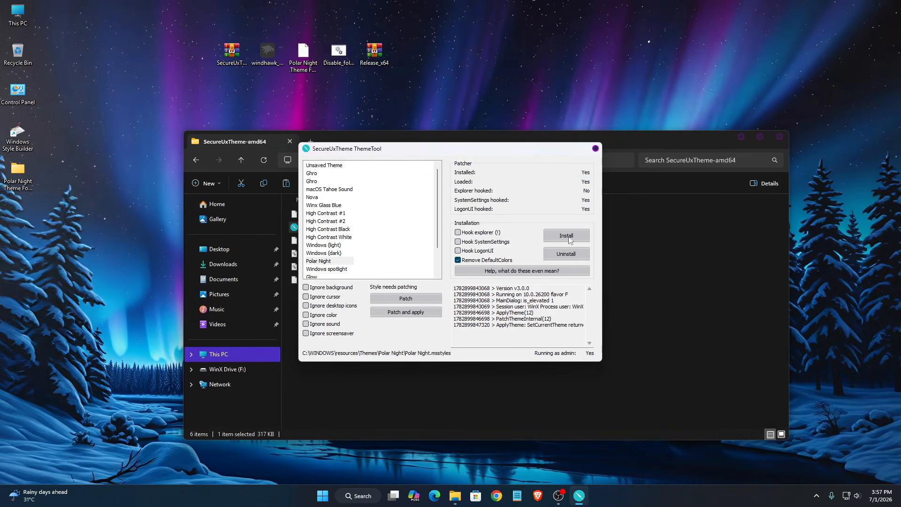
click(596, 149)
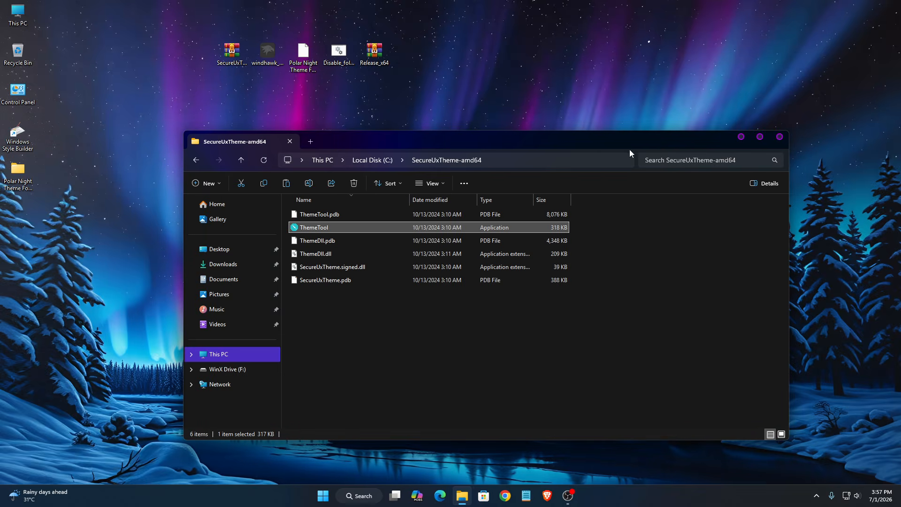
click(780, 137)
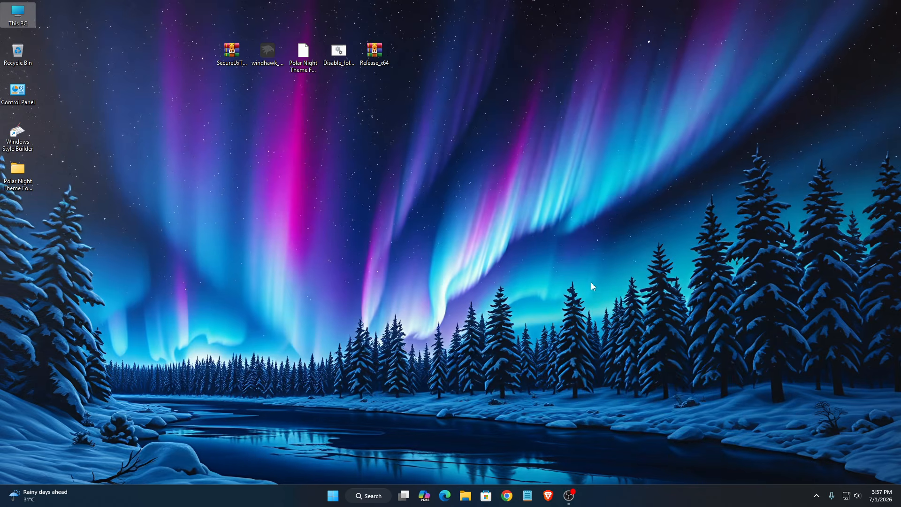
Step: Open This PC to examine how the Polar Night theme styles the window and drives, and close it
right_click(16, 19)
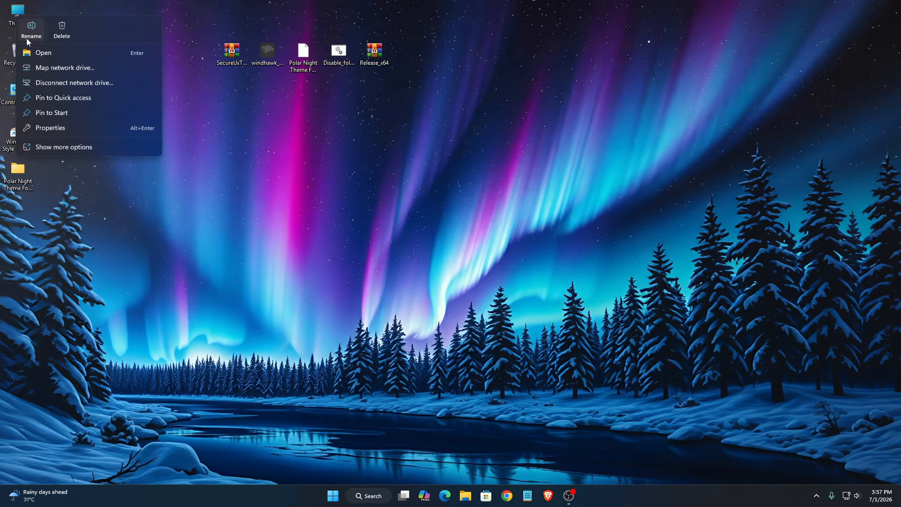
click(28, 52)
drag(366, 146, 309, 117)
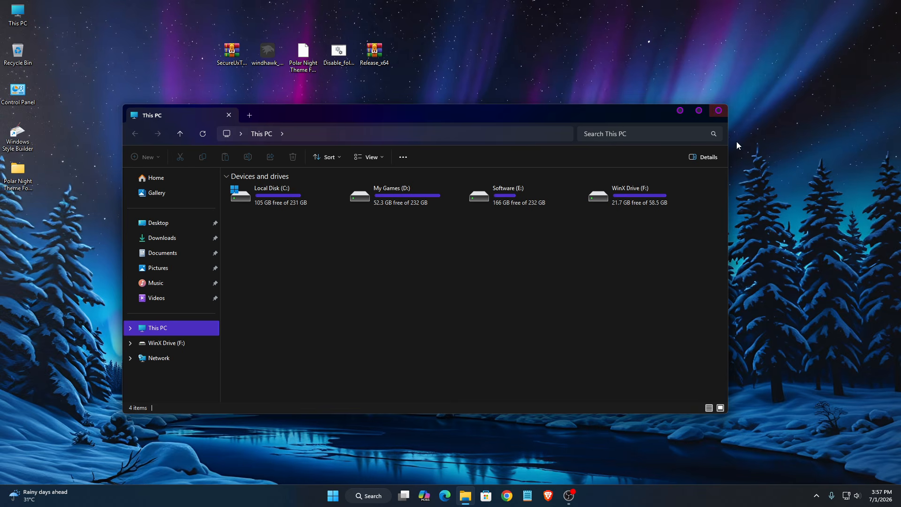
drag(277, 266, 658, 387)
click(708, 112)
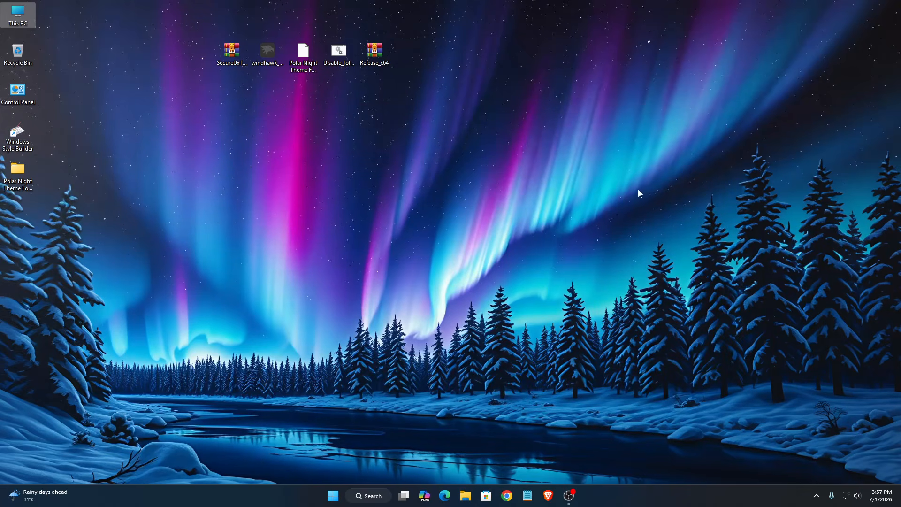
Step: Open the Wallpapers subfolder inside the extracted Polar Night Theme For Windows 11 folder from the desktop
right_click(22, 183)
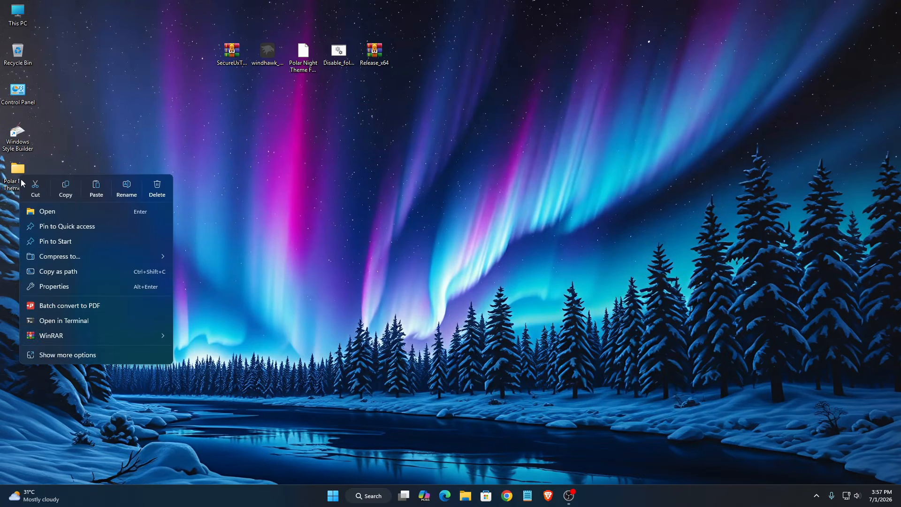
click(36, 210)
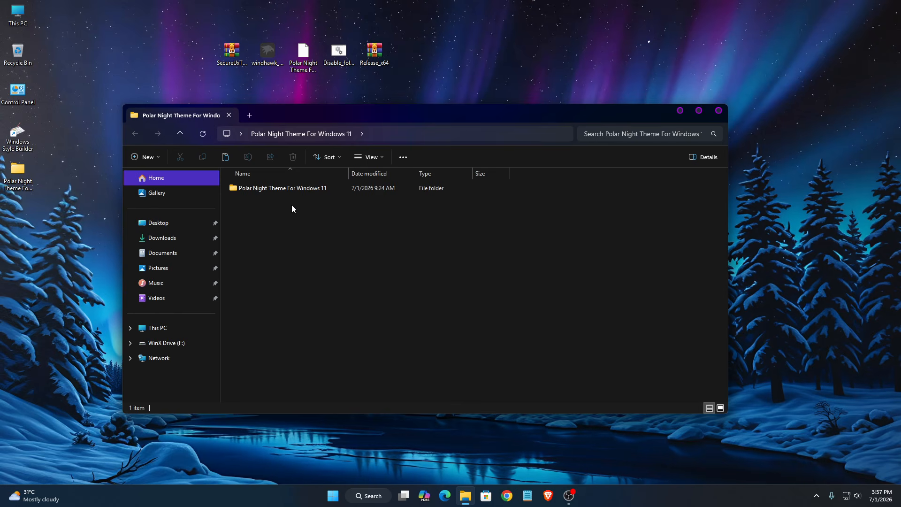
click(283, 191)
right_click(283, 190)
click(303, 225)
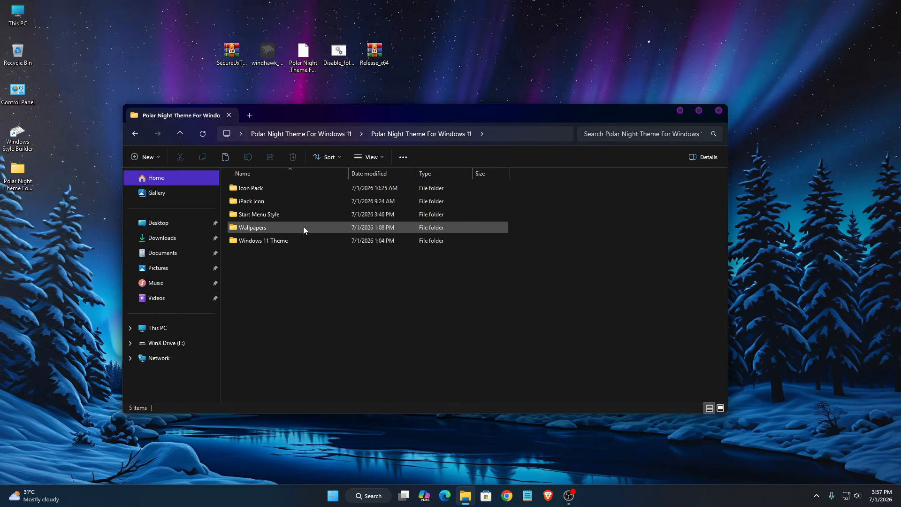
right_click(289, 227)
click(316, 261)
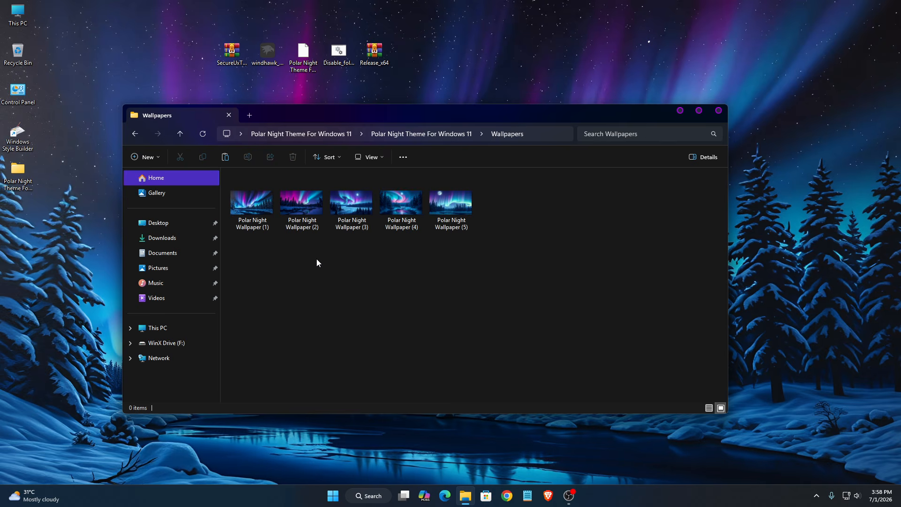
Step: Set Polar Night Wallpaper (3) as the desktop background and move the folder window to view it
click(353, 205)
right_click(353, 204)
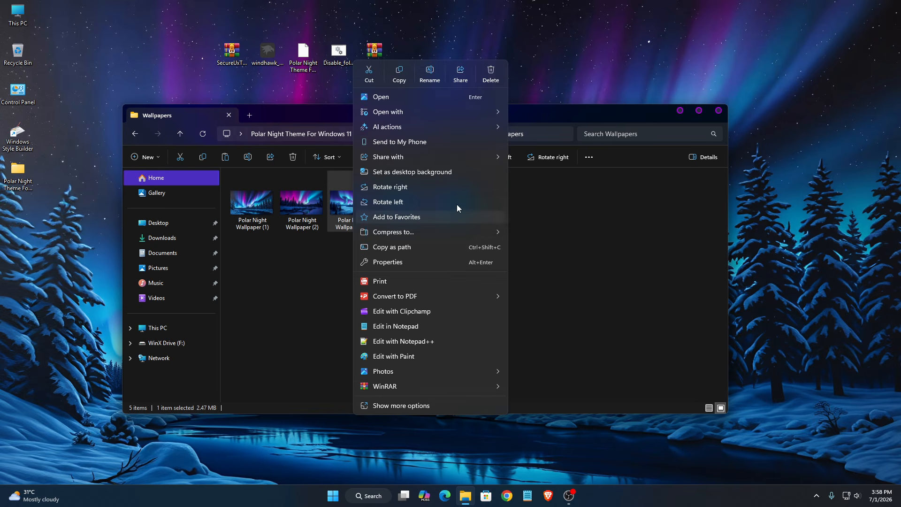
click(453, 176)
mouse_move(441, 119)
mouse_down()
mouse_move(480, 139)
mouse_move(540, 415)
mouse_move(569, 392)
mouse_move(448, 134)
mouse_up()
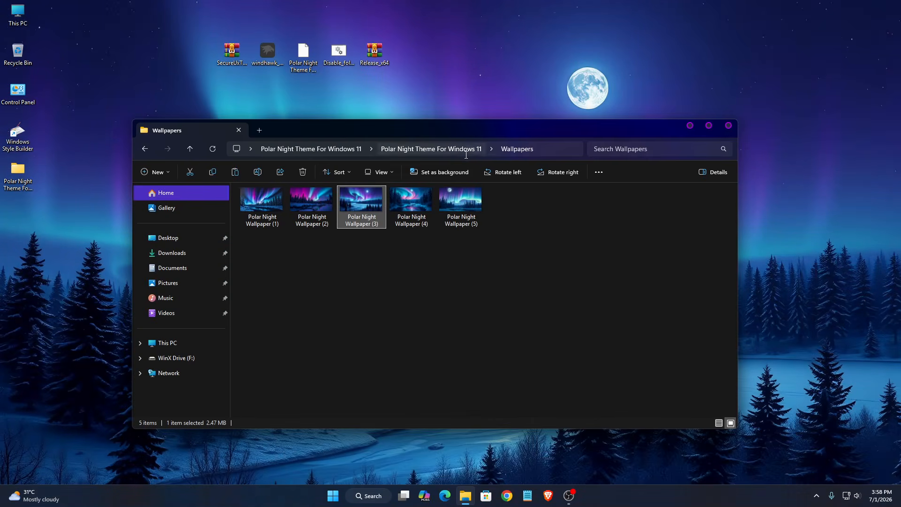
Step: Set Polar Night Wallpaper (5) as the desktop background and close the Wallpapers folder window
click(453, 209)
right_click(454, 209)
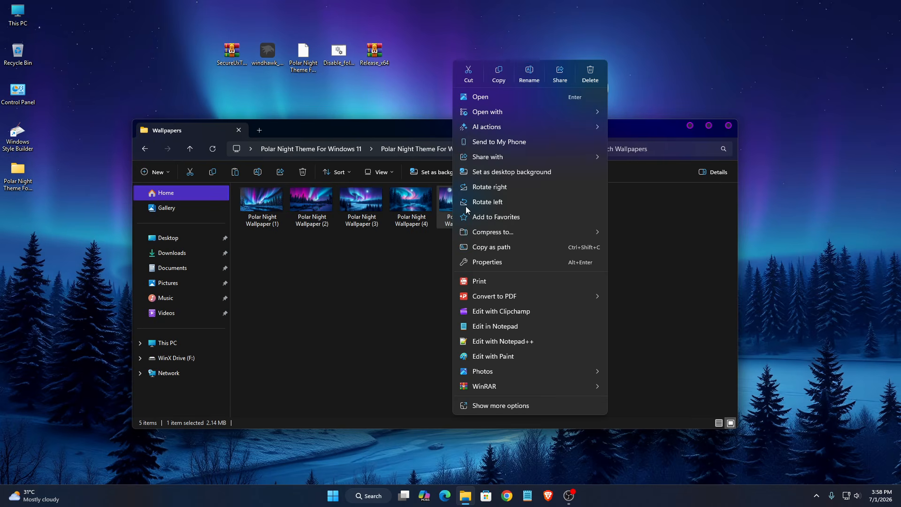
click(520, 172)
drag(460, 134, 486, 131)
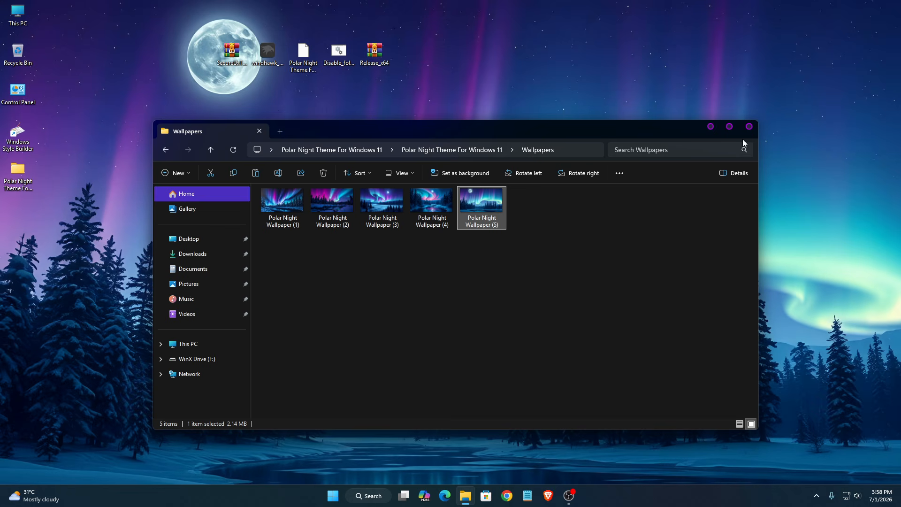
click(757, 128)
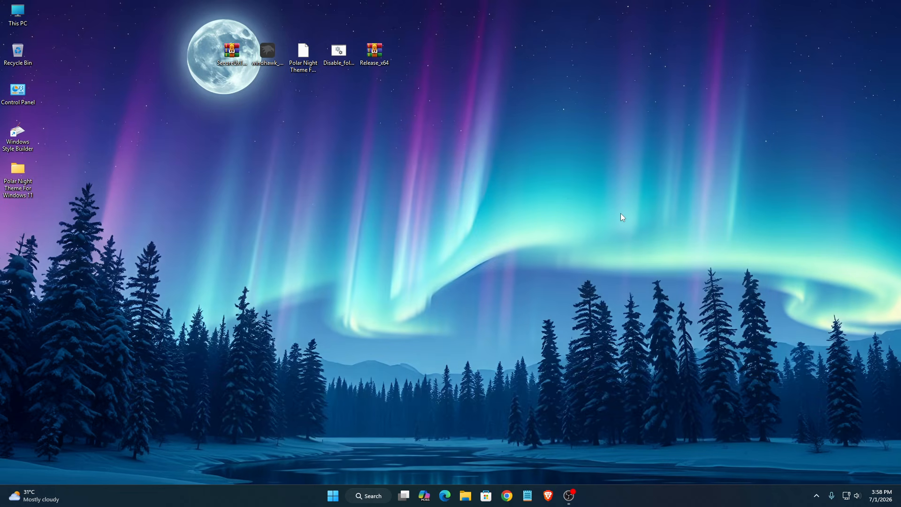
Step: Launch the windhawk_setup installer from the desktop, allow it to run, and choose English as the installer language
right_click(273, 61)
click(308, 140)
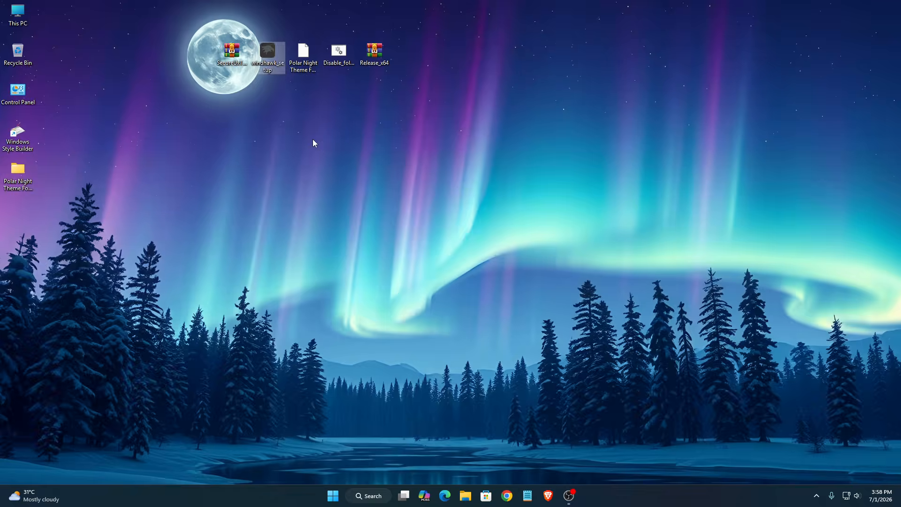
click(407, 328)
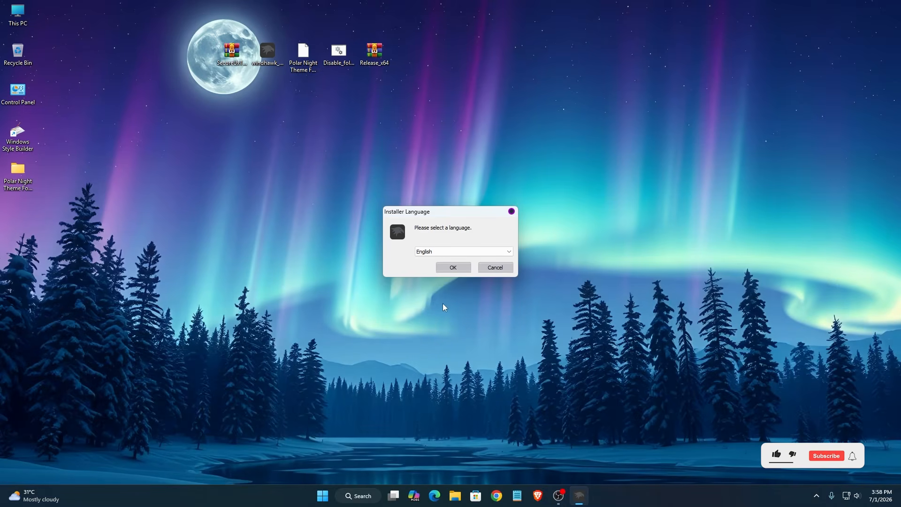
click(453, 269)
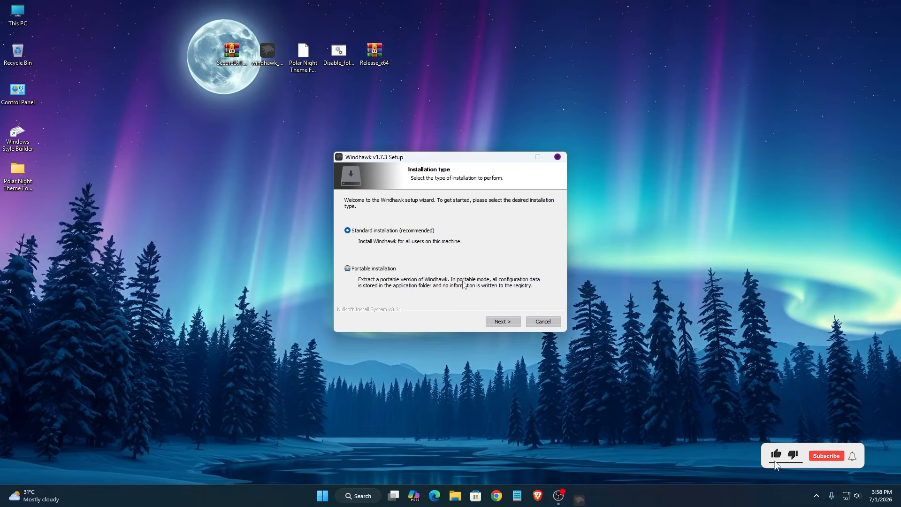
Step: Complete the standard Windhawk installation, launch Windhawk to its mod catalogue, and minimize the window
click(500, 321)
click(502, 321)
click(505, 323)
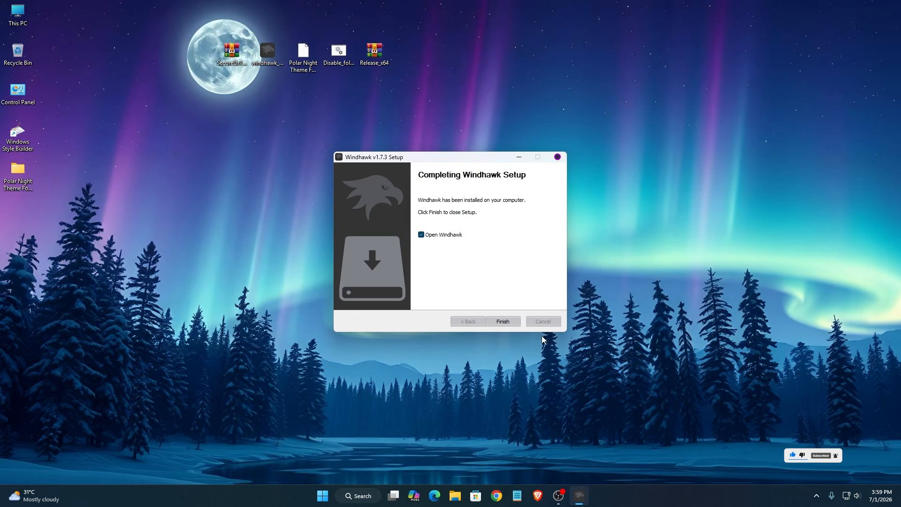
click(503, 322)
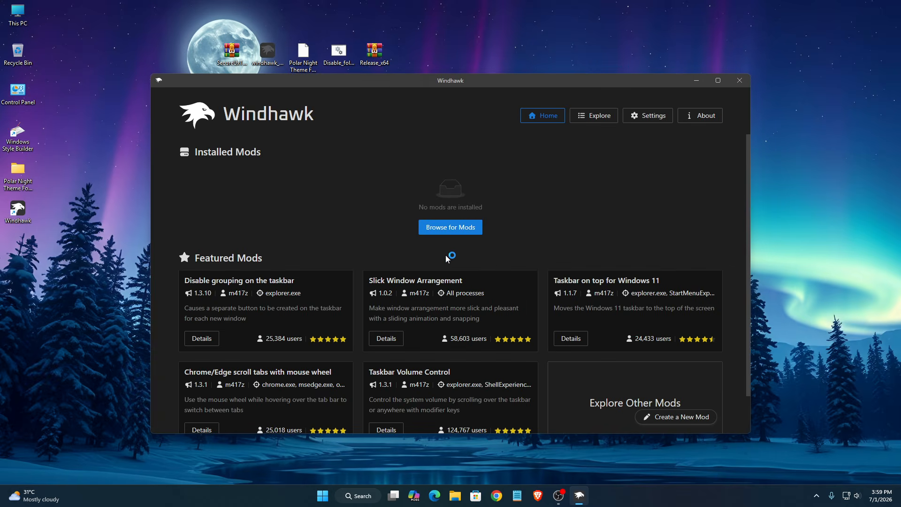
click(444, 233)
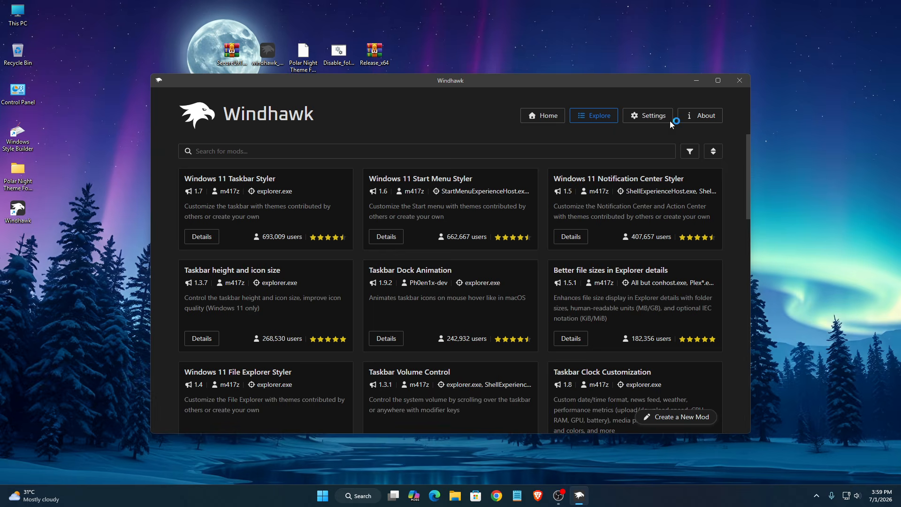
click(697, 82)
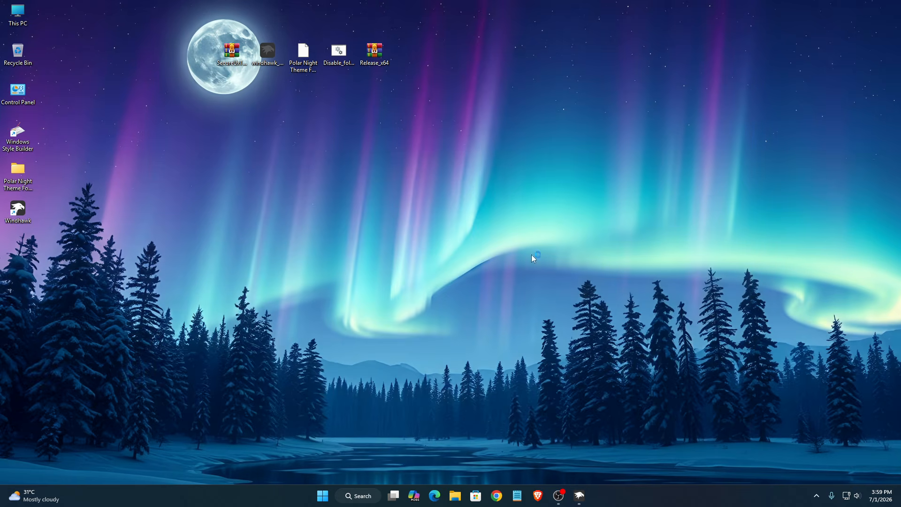
Step: Open the Icon Pack subfolder inside the nested Polar Night Theme For Windows 11 folder from the desktop
right_click(21, 178)
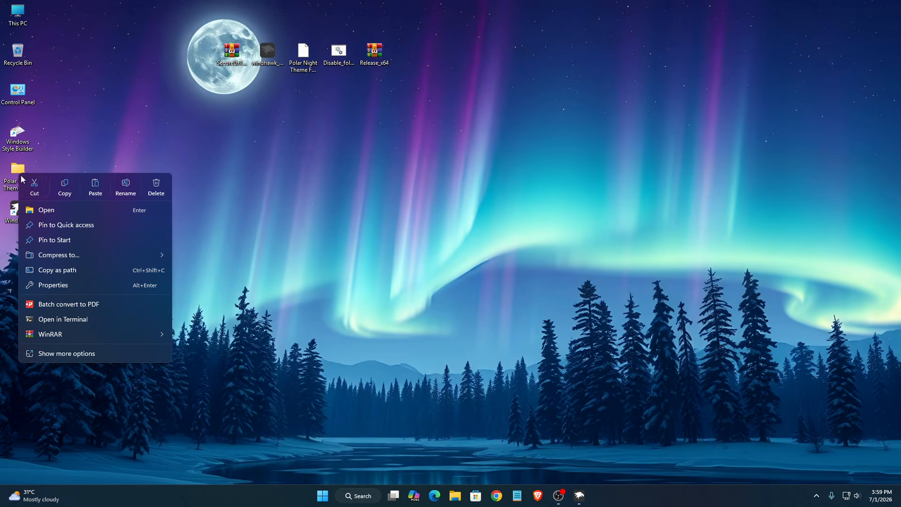
click(61, 210)
right_click(294, 201)
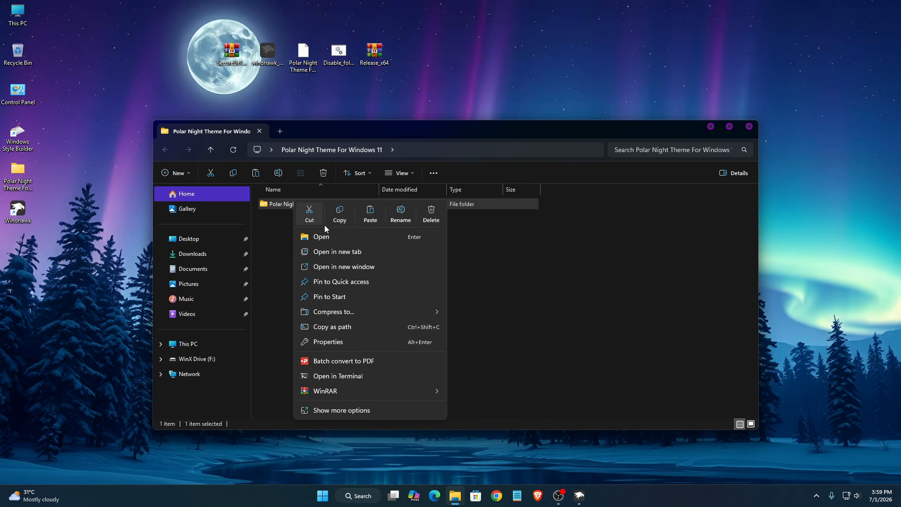
click(329, 235)
click(316, 202)
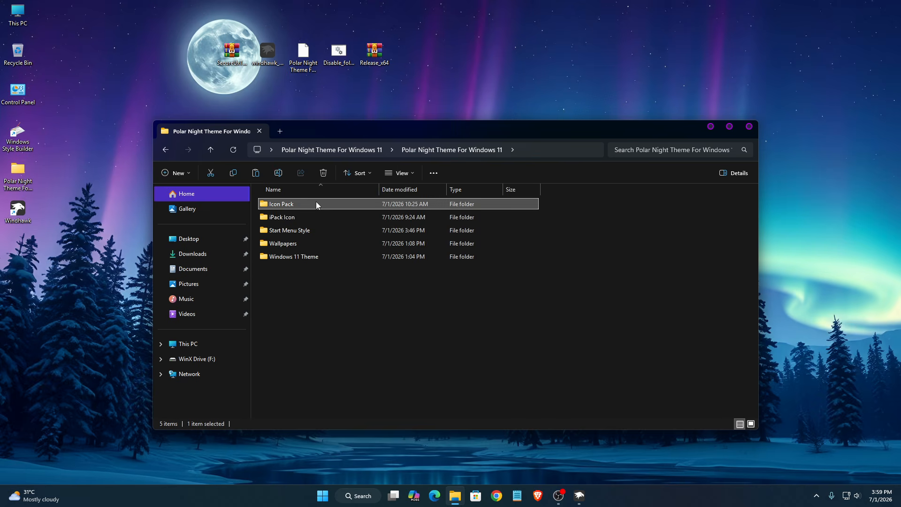
right_click(316, 201)
click(340, 236)
Step: Look inside the Polar Night Icon Pack WinX Customization folder, return to Icon Pack, and copy that folder
click(302, 206)
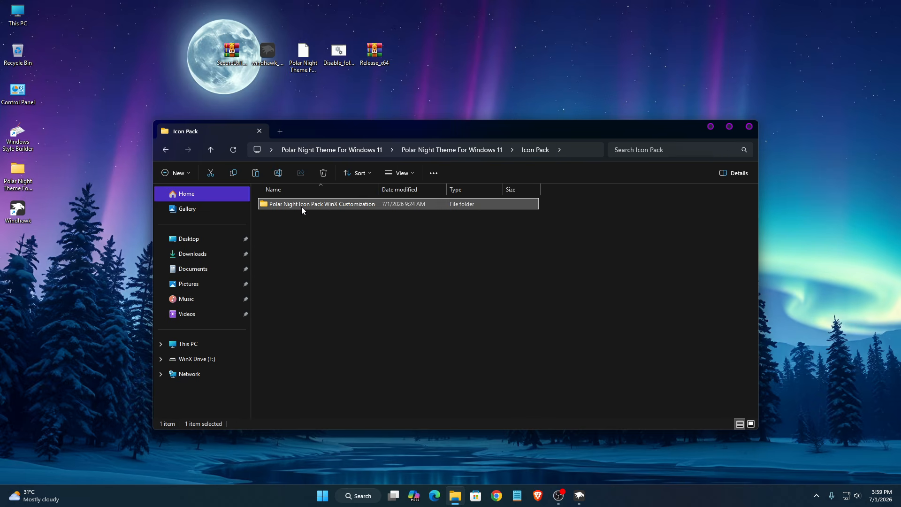
right_click(301, 205)
click(321, 242)
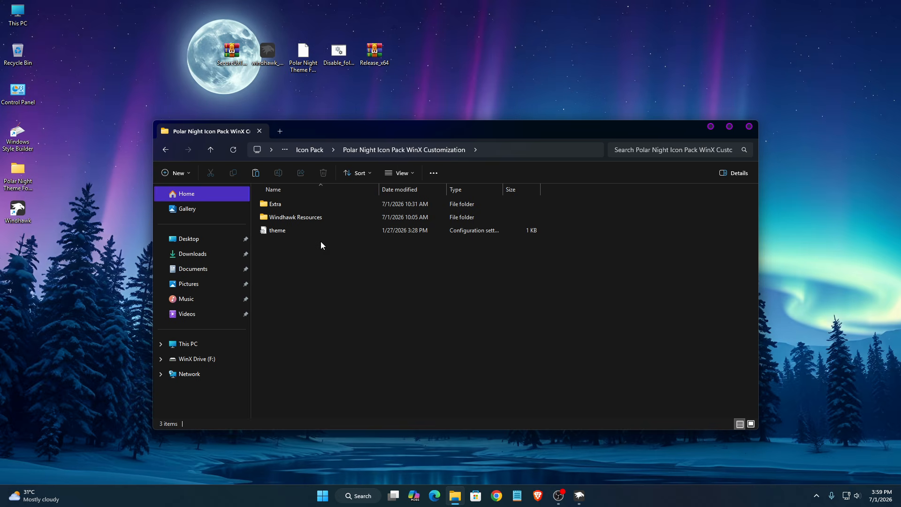
click(172, 153)
right_click(270, 205)
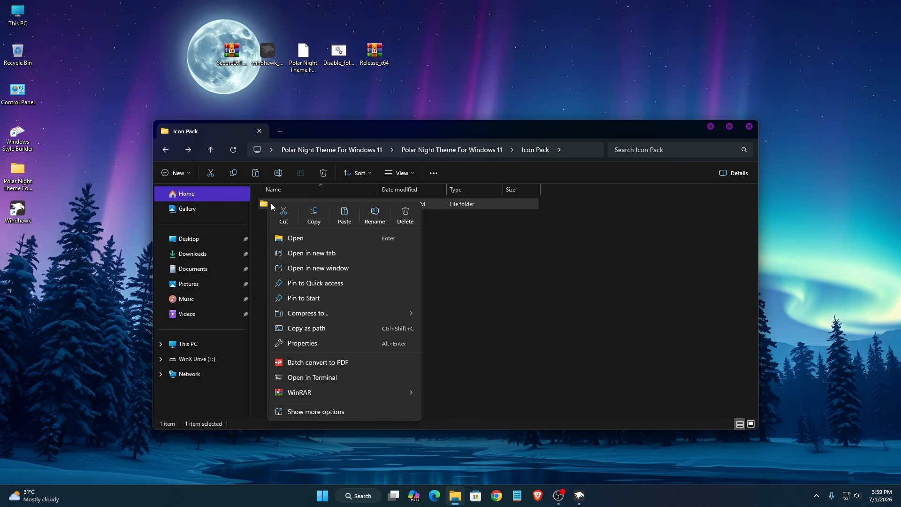
click(314, 217)
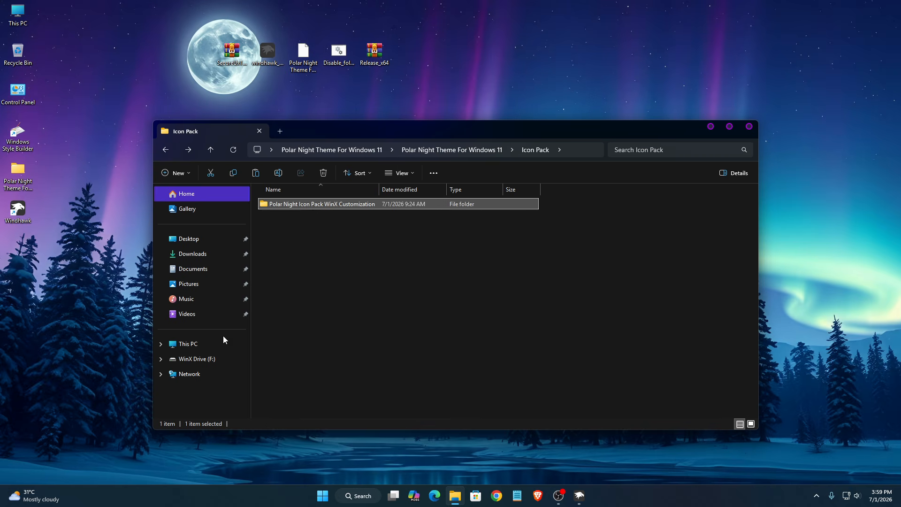
Step: Paste the copied icon pack folder into the root of Local Disk (C:) and minimize the folder window
click(200, 346)
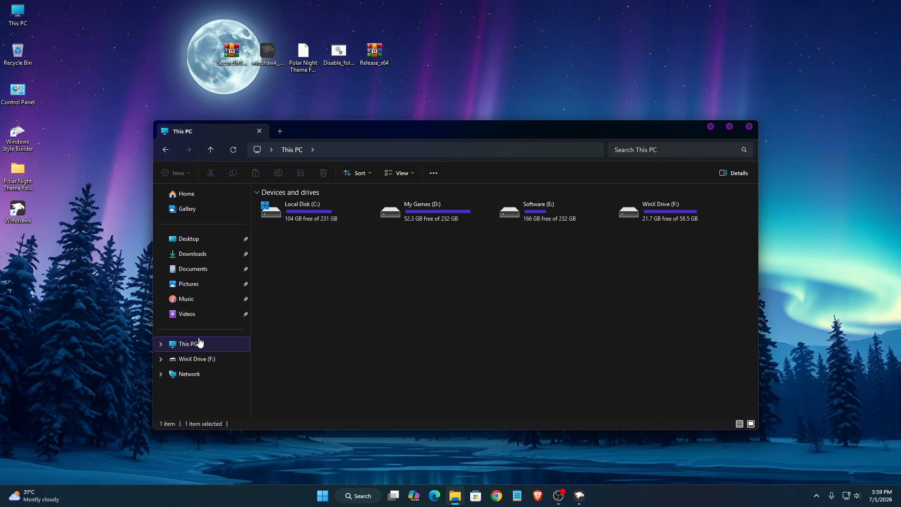
right_click(308, 215)
click(334, 250)
right_click(373, 305)
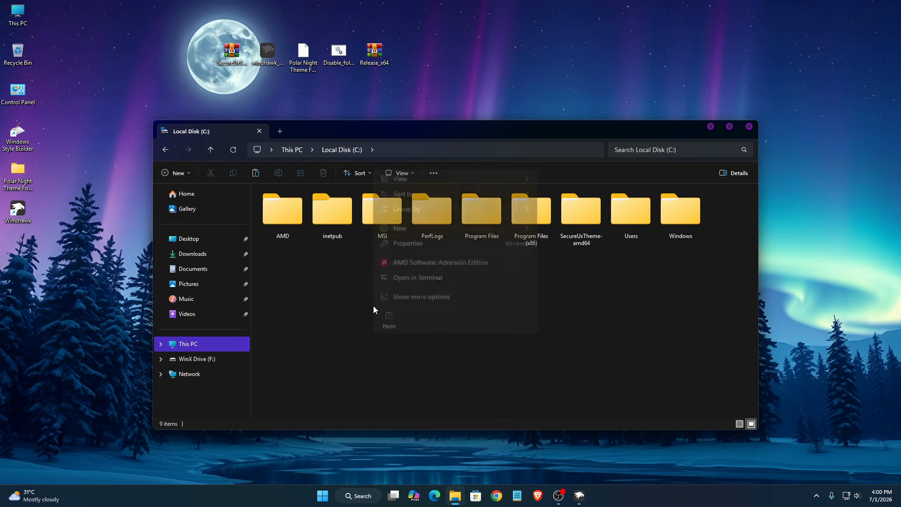
click(388, 318)
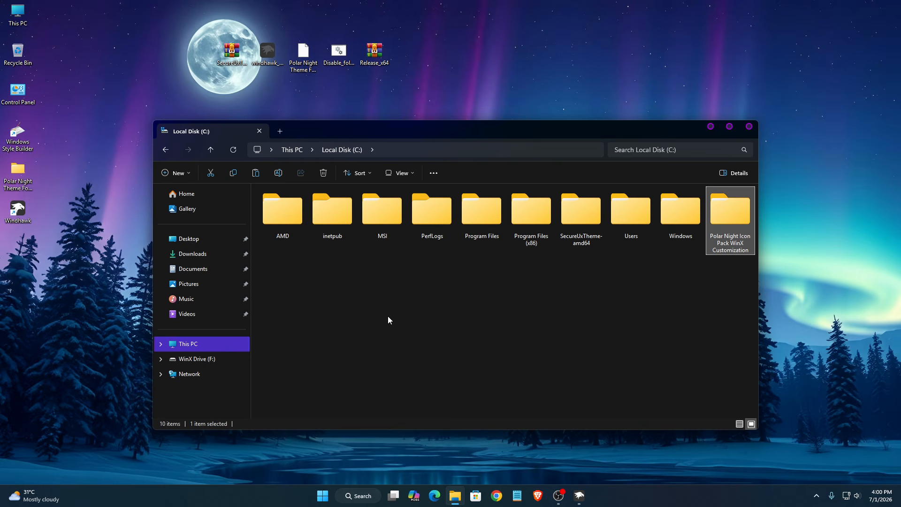
click(704, 132)
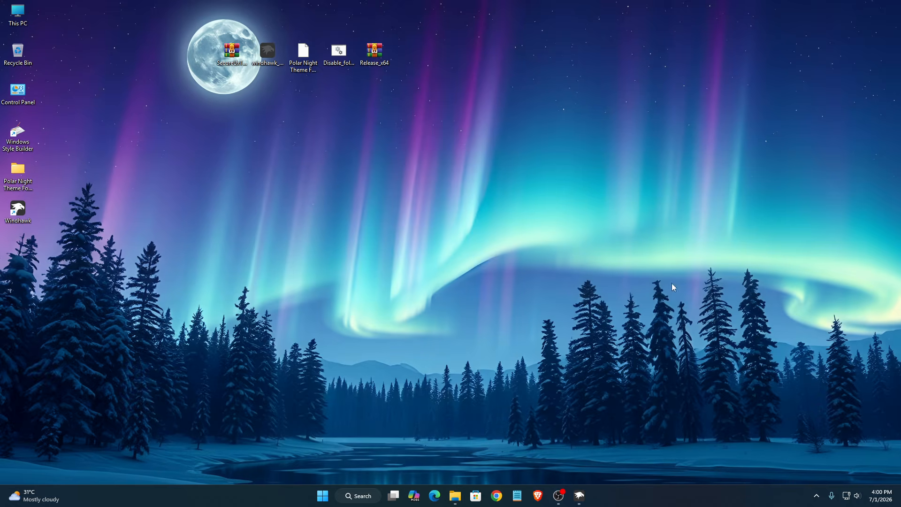
Step: Switch to Windhawk, search the mods for "Res", and open the details of the Resource Redirect mod
click(587, 493)
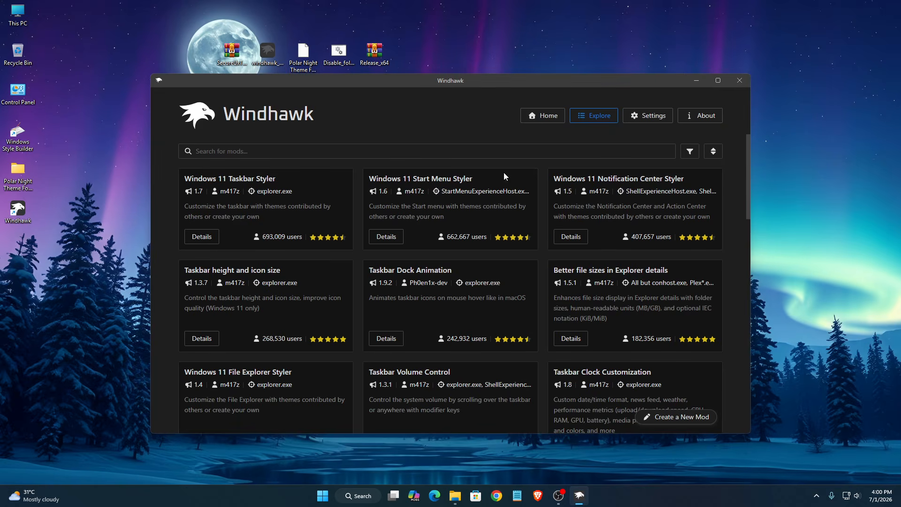
drag(466, 81, 460, 60)
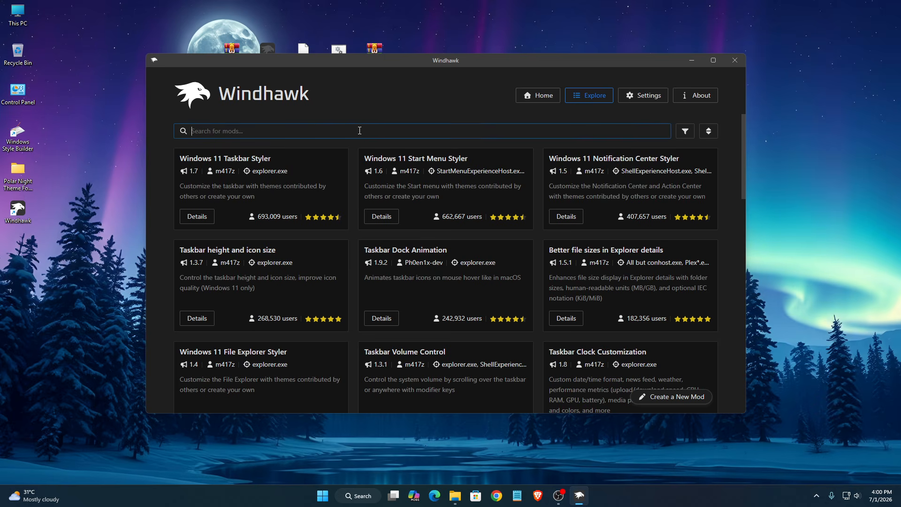
text(Res)
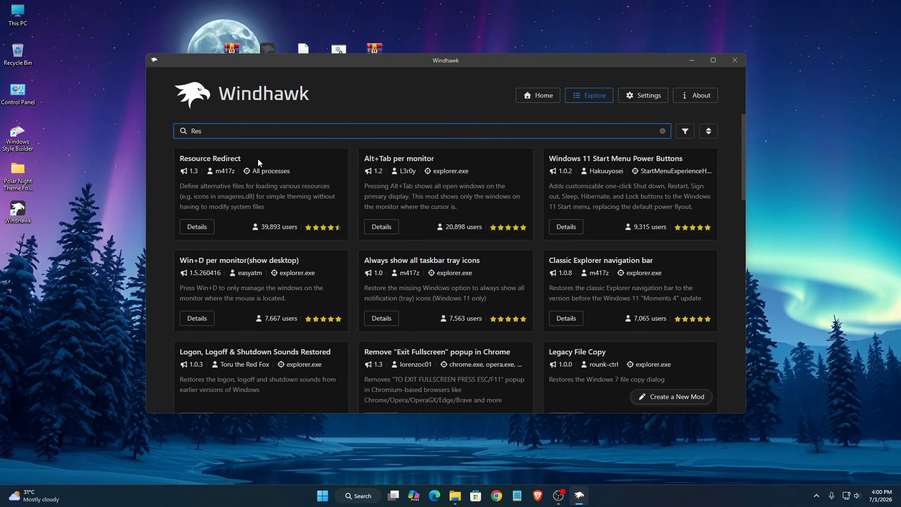
drag(257, 159, 173, 154)
click(198, 227)
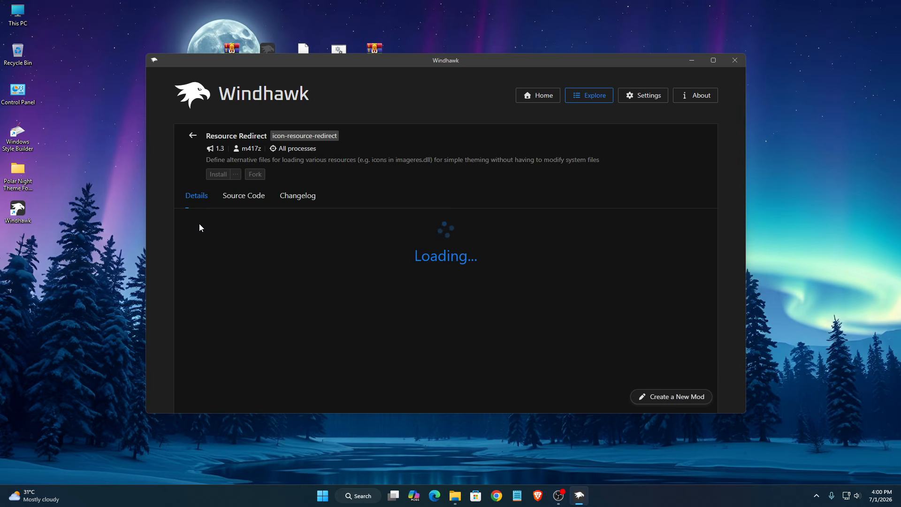
Step: Install the Resource Redirect mod, accepting the risk, and open the mod's settings
click(218, 176)
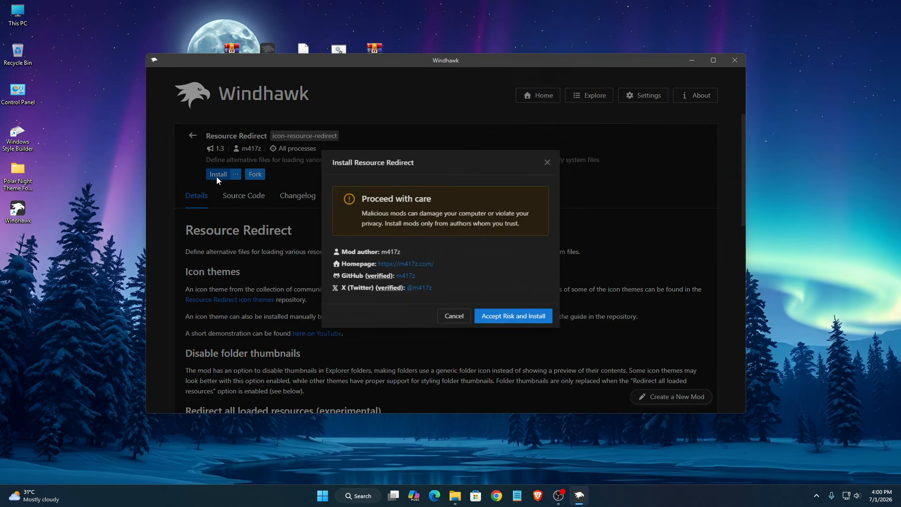
click(502, 322)
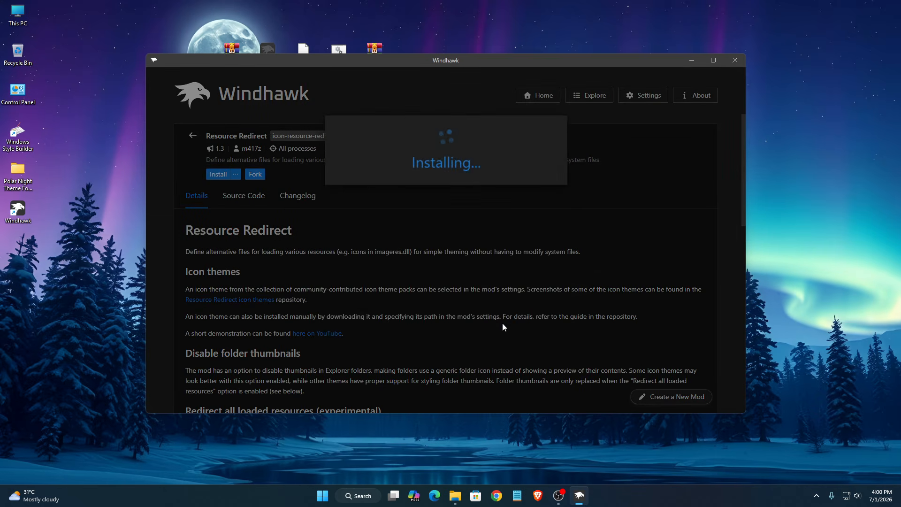
click(238, 227)
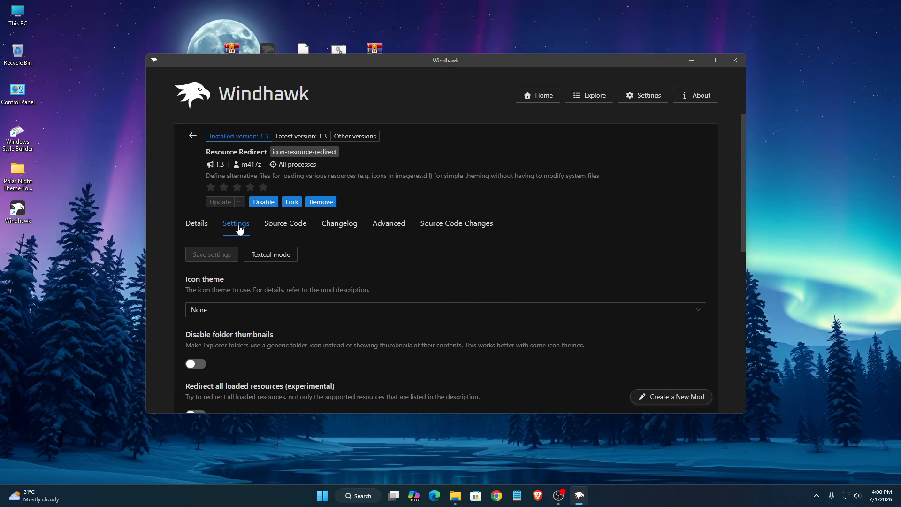
Step: Open the Polar Night Icon Pack WinX Customization folder on Local Disk (C:), copy its full path, and close the window
click(456, 497)
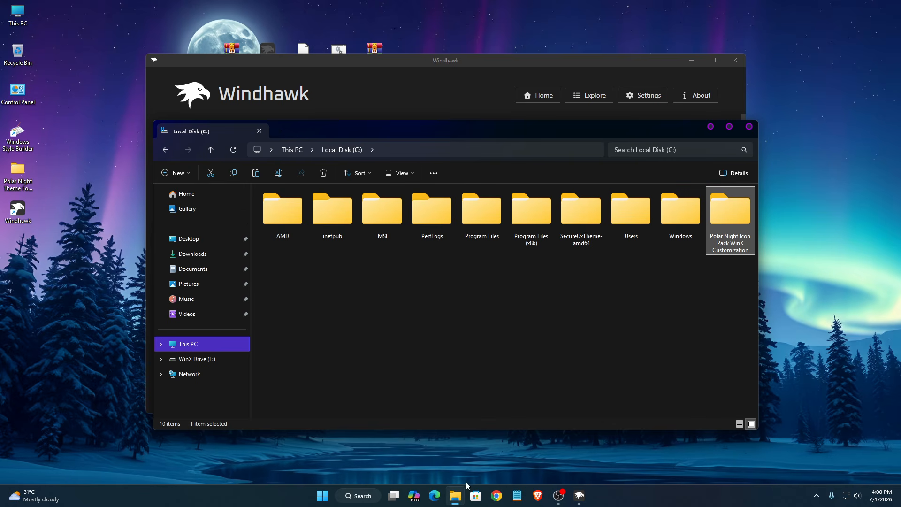
double_click(722, 216)
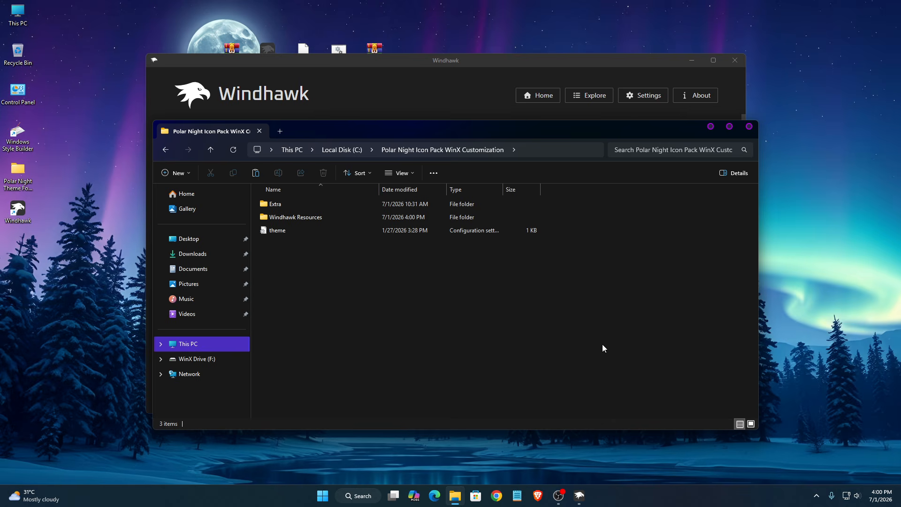
drag(390, 253, 403, 197)
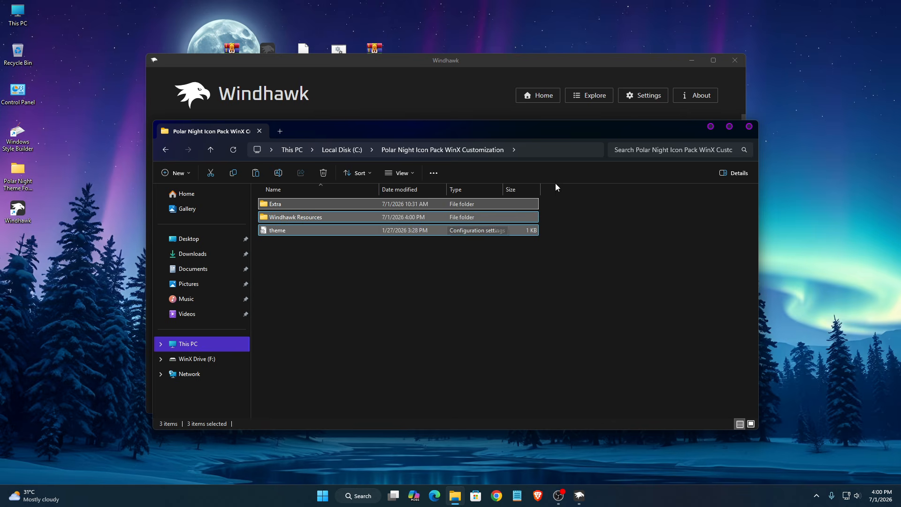
click(560, 150)
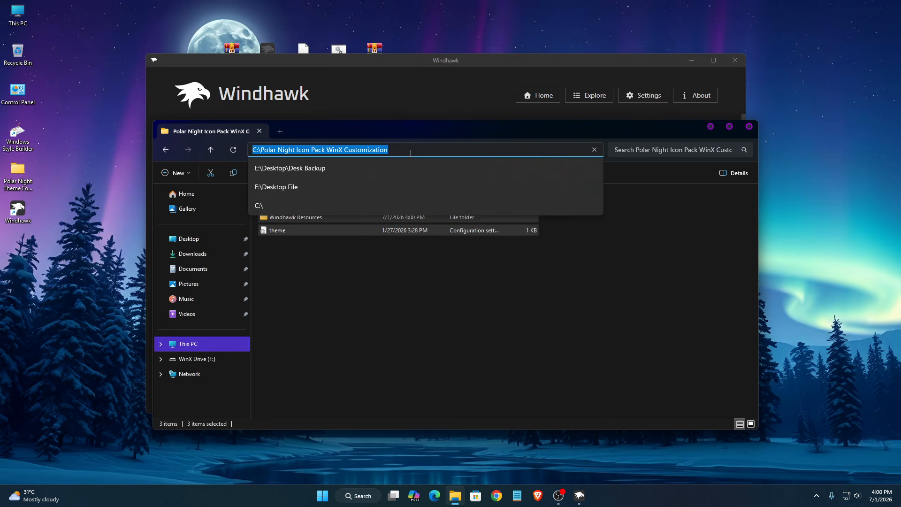
drag(423, 151, 251, 150)
right_click(273, 154)
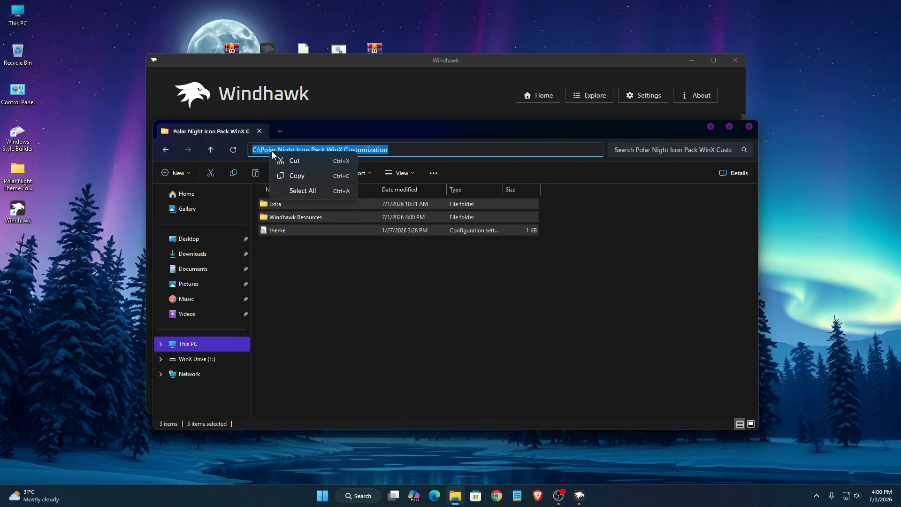
click(295, 176)
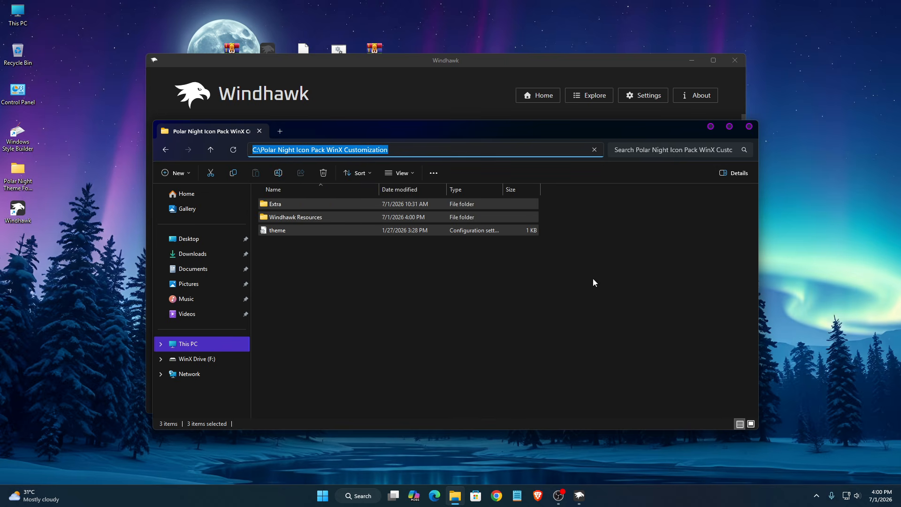
click(745, 132)
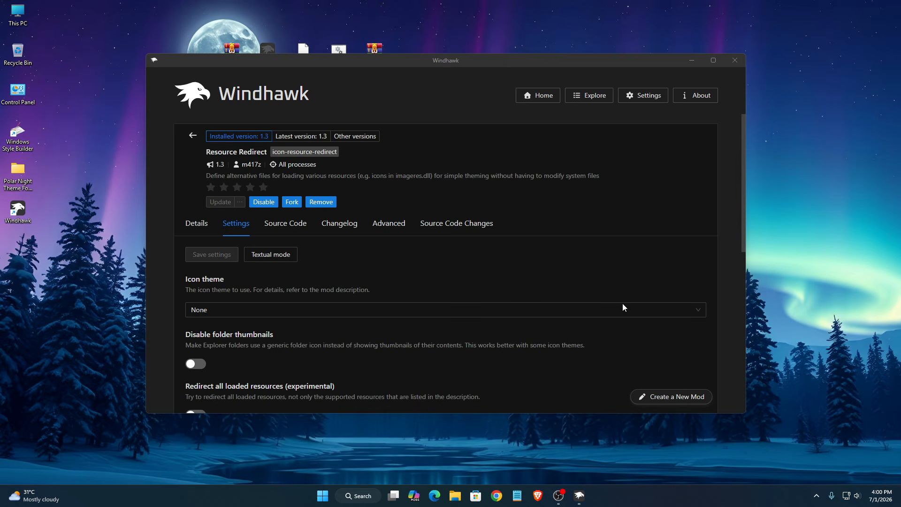
Step: Paste C:\Polar Night Icon Pack WinX Customization as the mod's theme path, save the settings, and minimize Windhawk
scroll(404, 371, down, 3)
drag(246, 297, 189, 299)
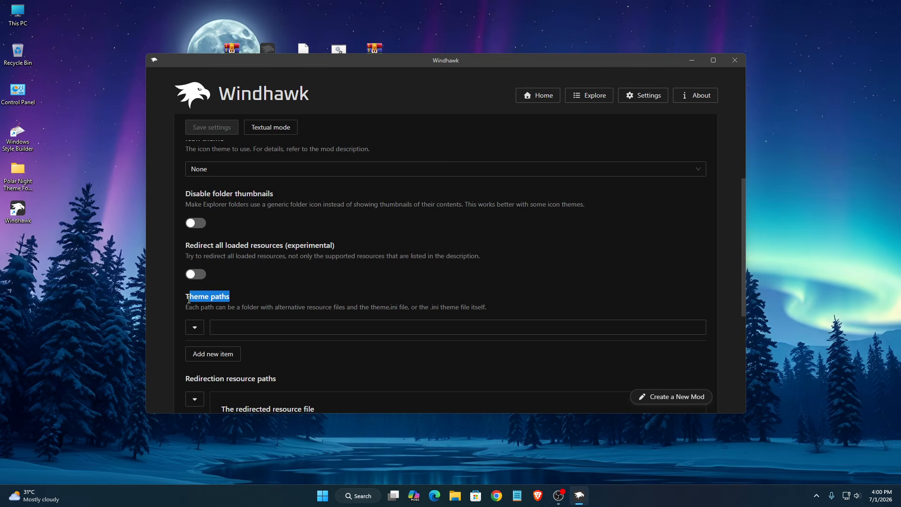
click(241, 327)
right_click(240, 328)
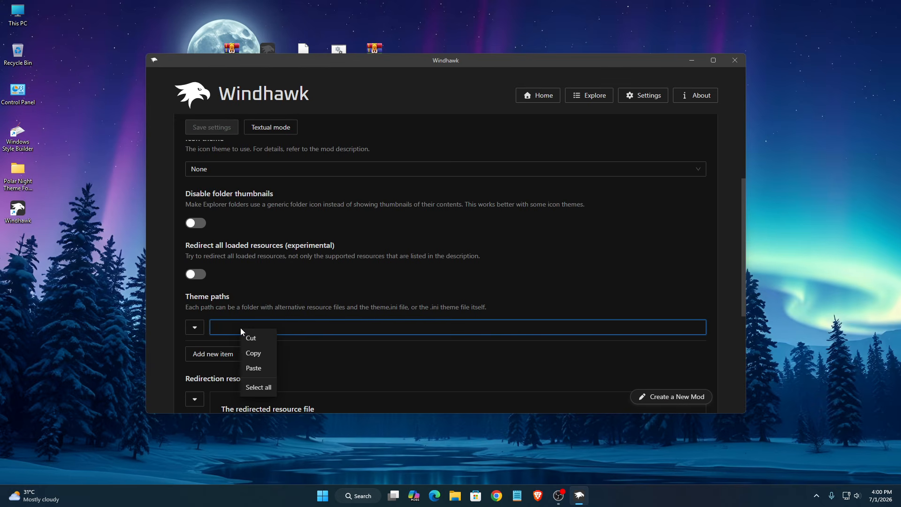
click(256, 368)
click(256, 367)
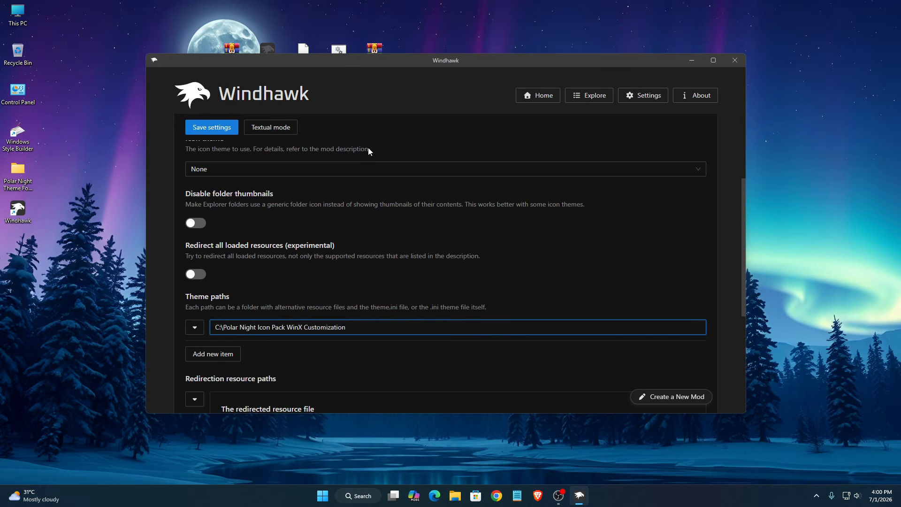
click(209, 133)
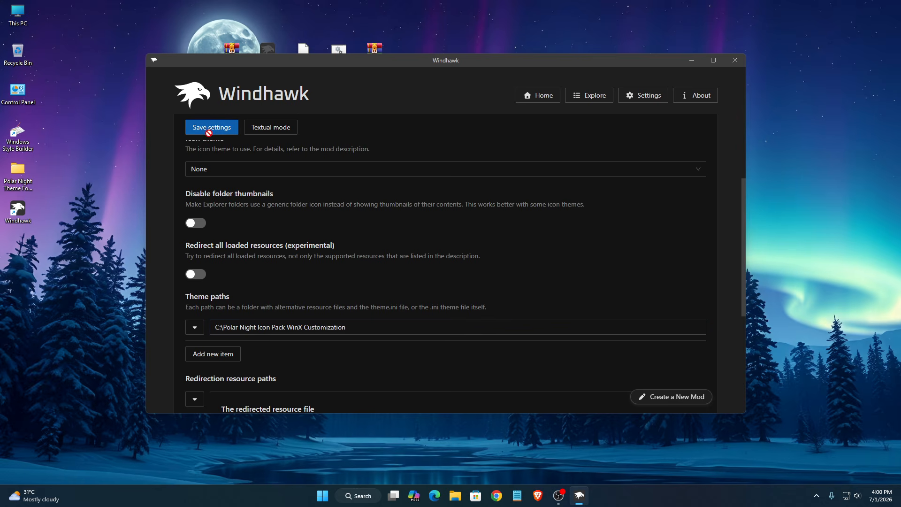
scroll(248, 182, up, 3)
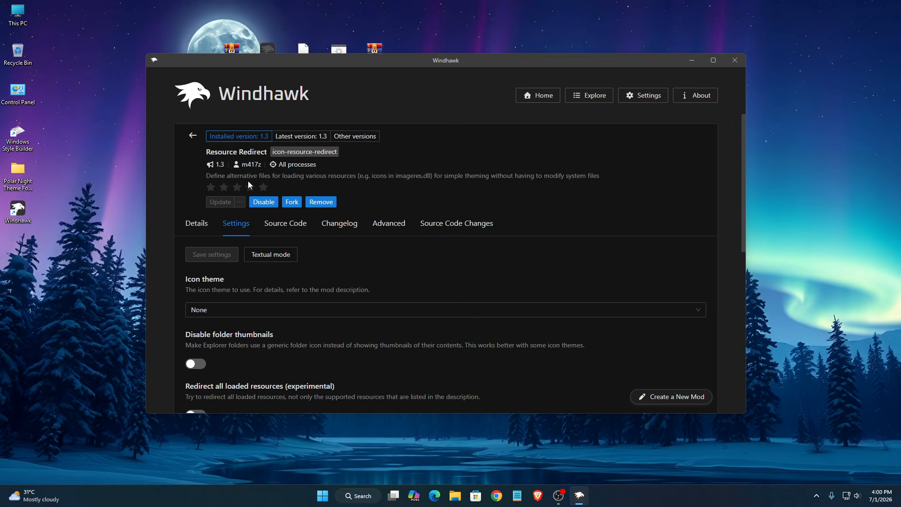
click(190, 139)
click(683, 64)
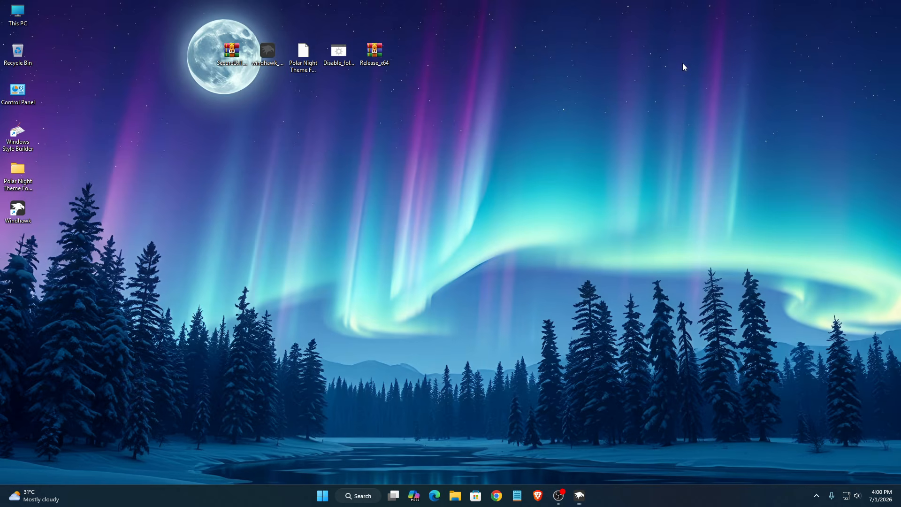
Step: Check the drive and folder icons in This PC and Local Disk (C:), and close the window
right_click(24, 14)
click(76, 50)
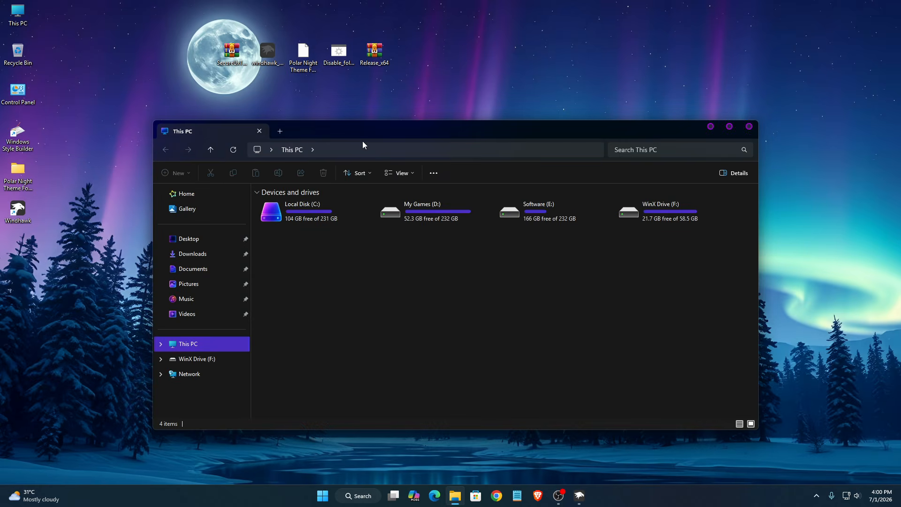
mouse_move(363, 141)
mouse_down()
mouse_move(387, 132)
mouse_move(489, 295)
mouse_move(350, 145)
mouse_move(370, 143)
mouse_up()
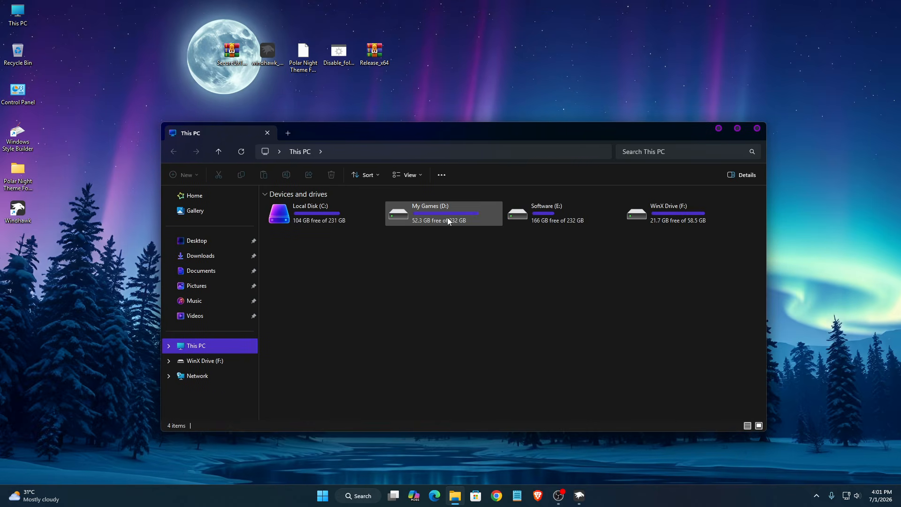
right_click(306, 222)
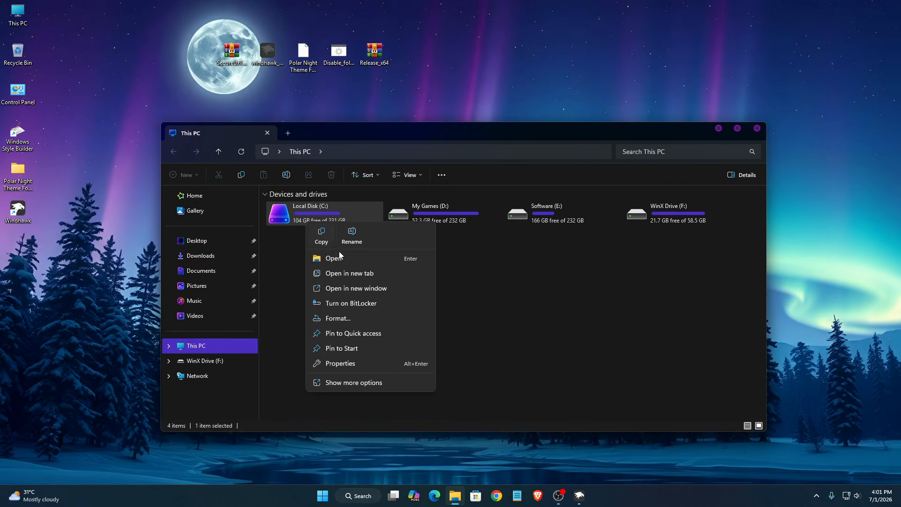
click(339, 253)
drag(298, 269, 767, 199)
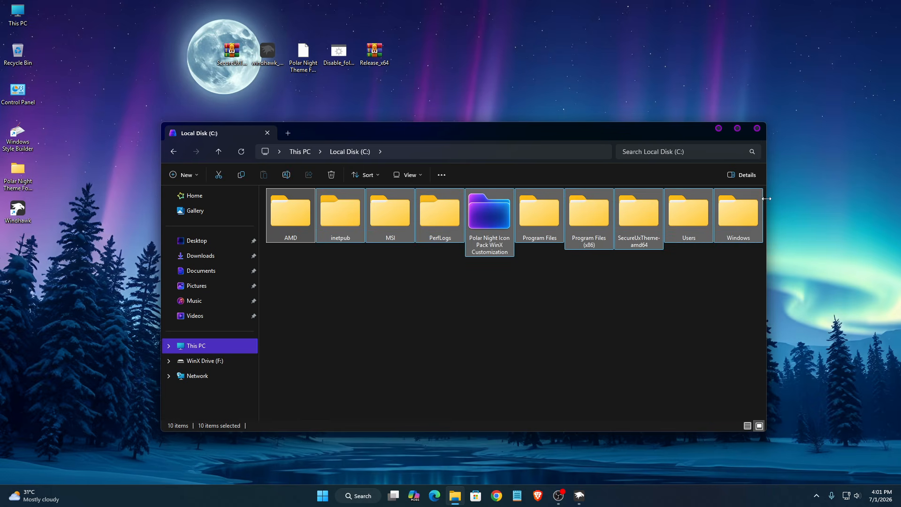
click(757, 131)
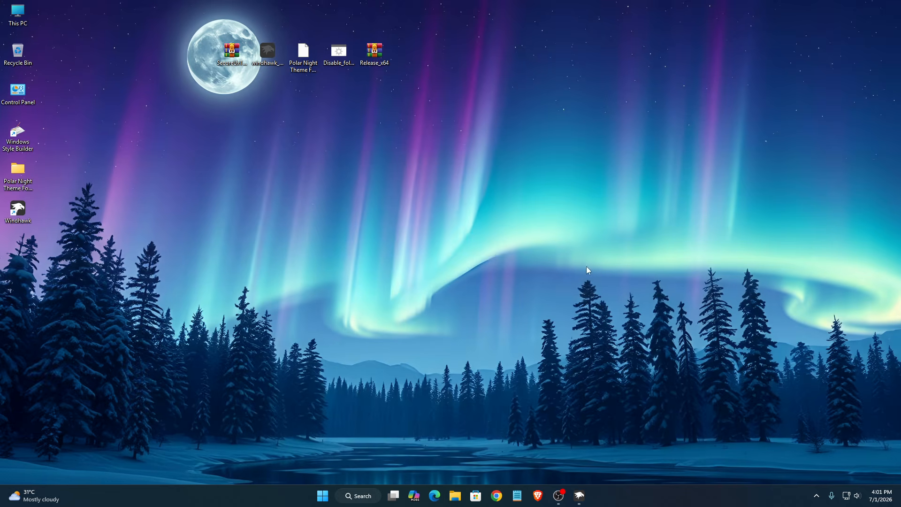
Step: Run the Disable_folder_thumbnail_previews file from the desktop
click(338, 62)
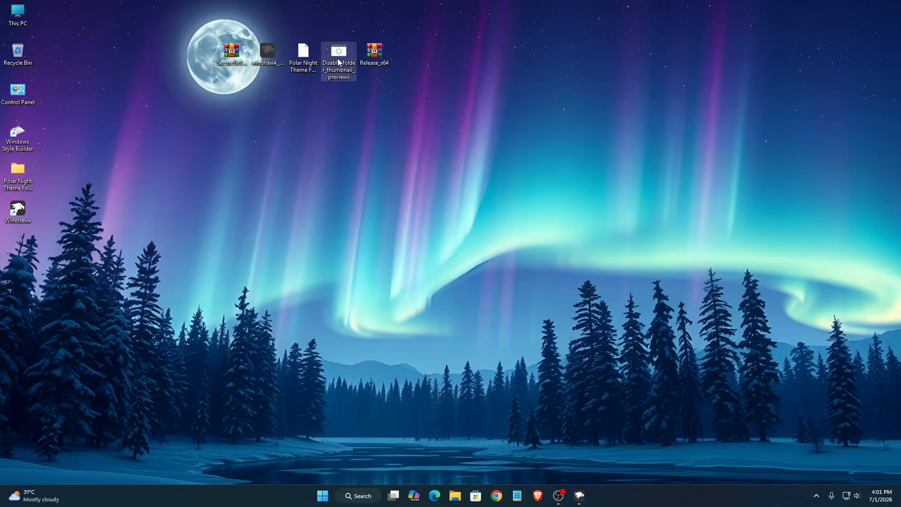
right_click(339, 62)
click(364, 142)
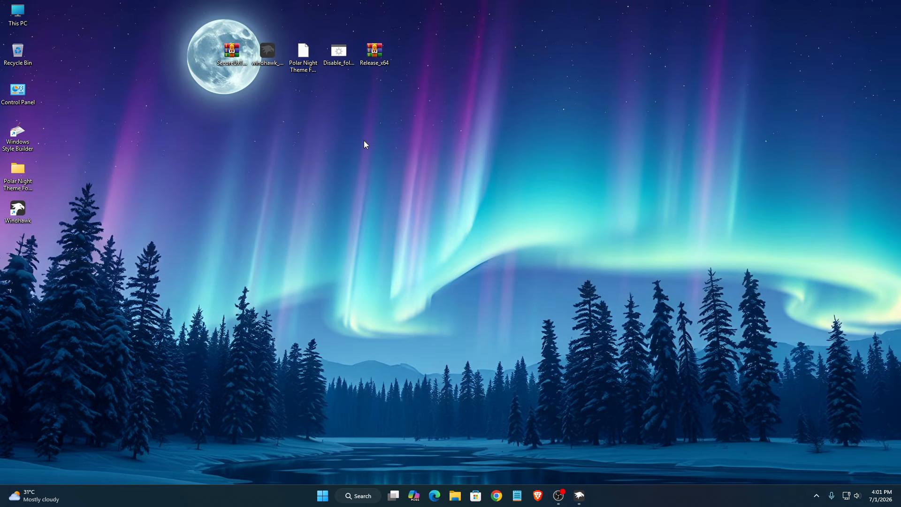
click(480, 257)
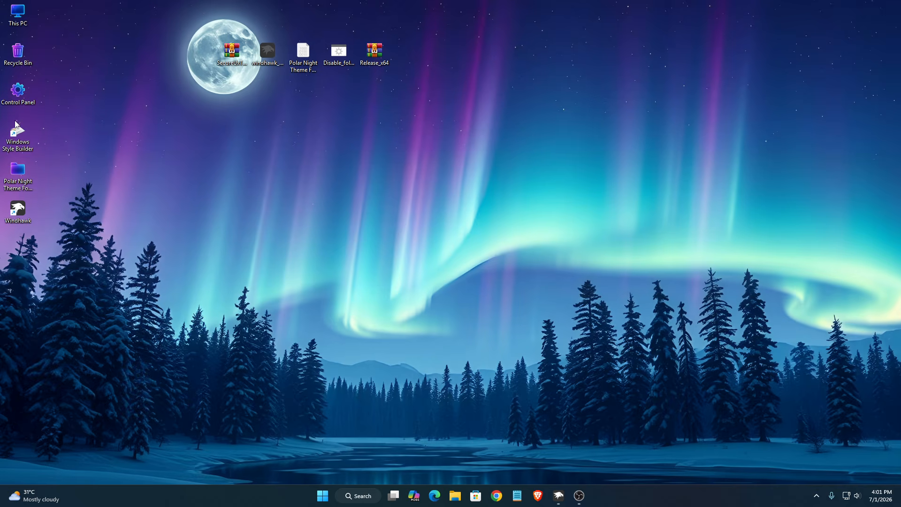
Step: Inspect the icons in This PC and in File Explorer's Home view, and close the window
right_click(20, 14)
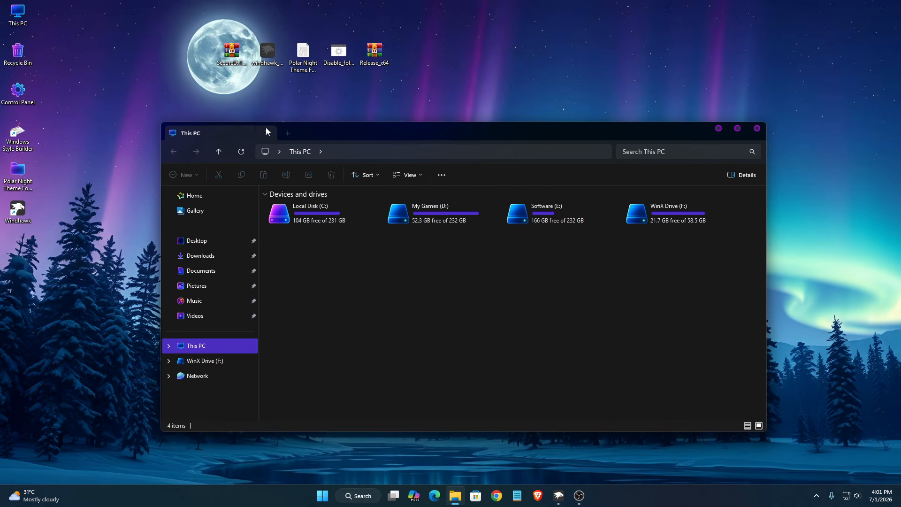
drag(355, 137, 336, 95)
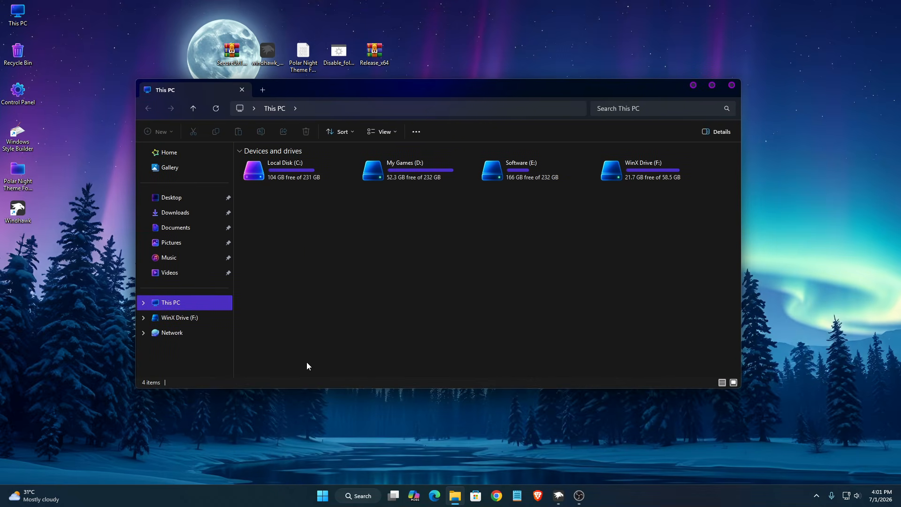
click(190, 155)
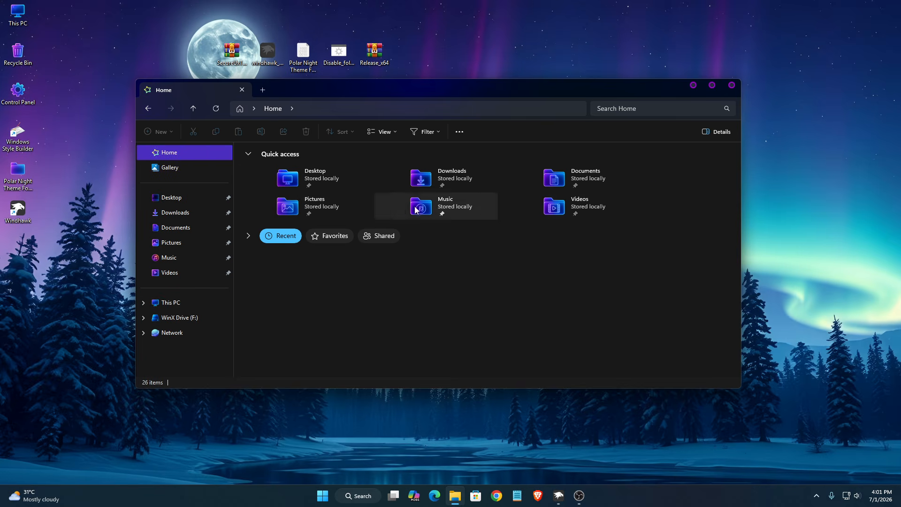
click(729, 86)
Step: Open Control Panel to examine its themed icons and window, and close it
double_click(30, 94)
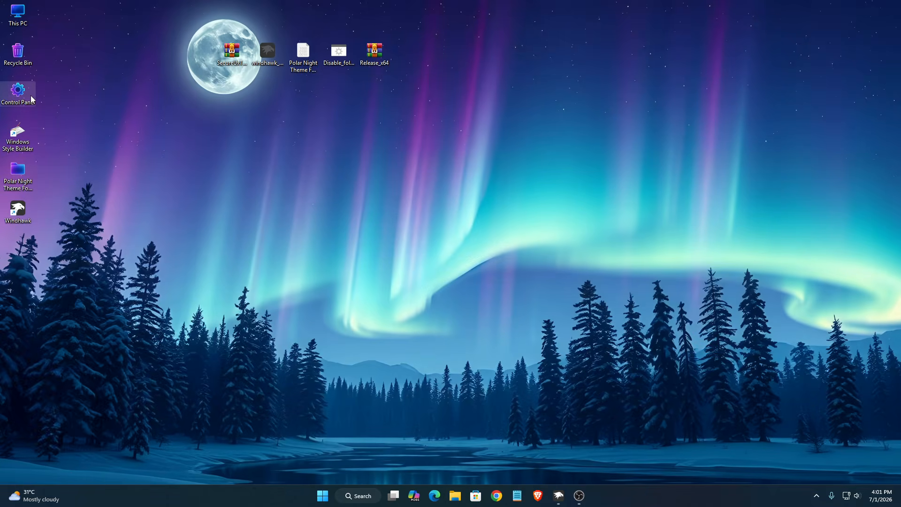
drag(347, 142, 364, 104)
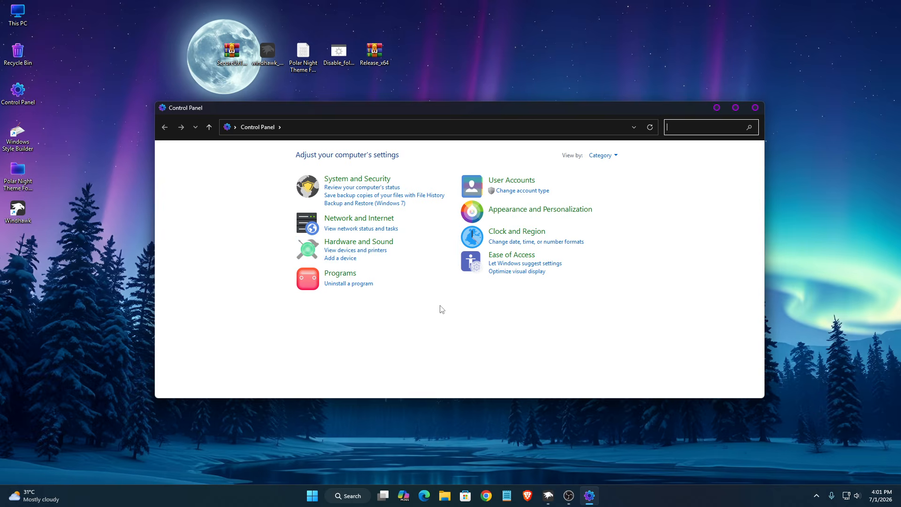
click(755, 107)
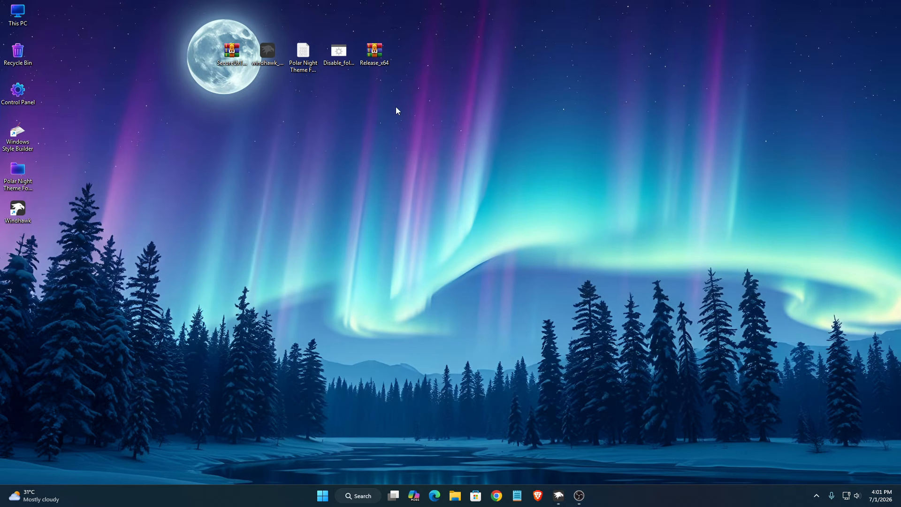
Step: Extract the Release_x64 archive with WinRAR into a Release_x64 folder on the desktop
right_click(372, 57)
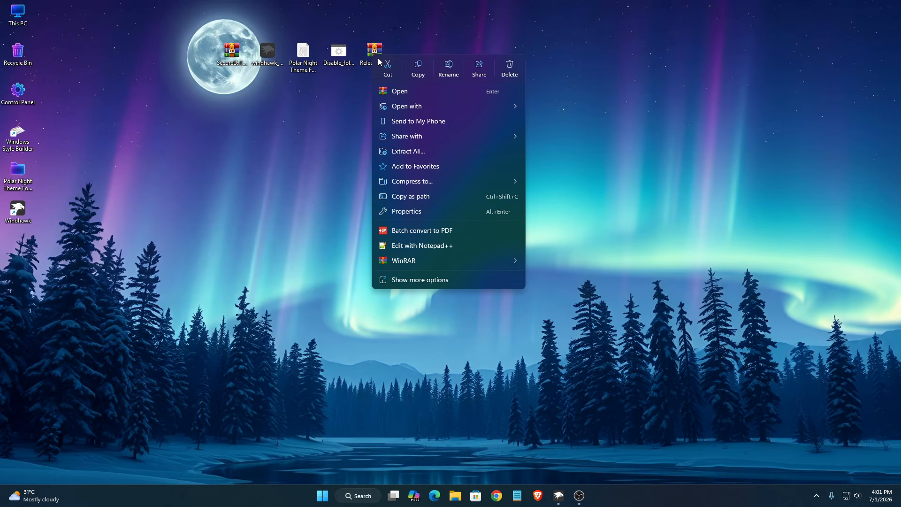
mouse_move(487, 255)
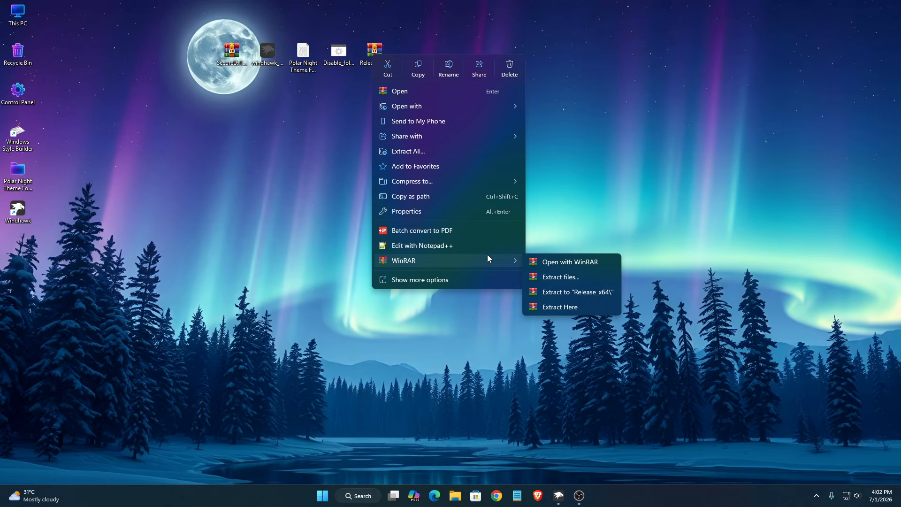
click(538, 275)
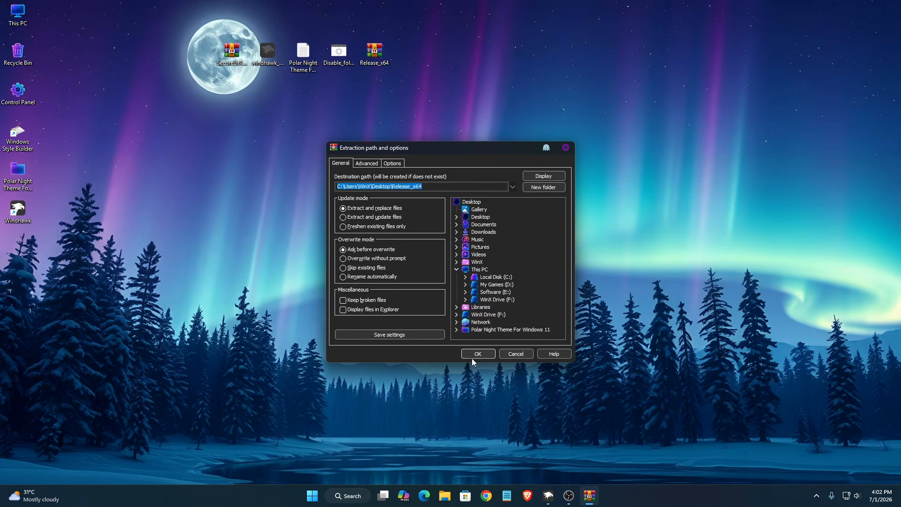
click(472, 355)
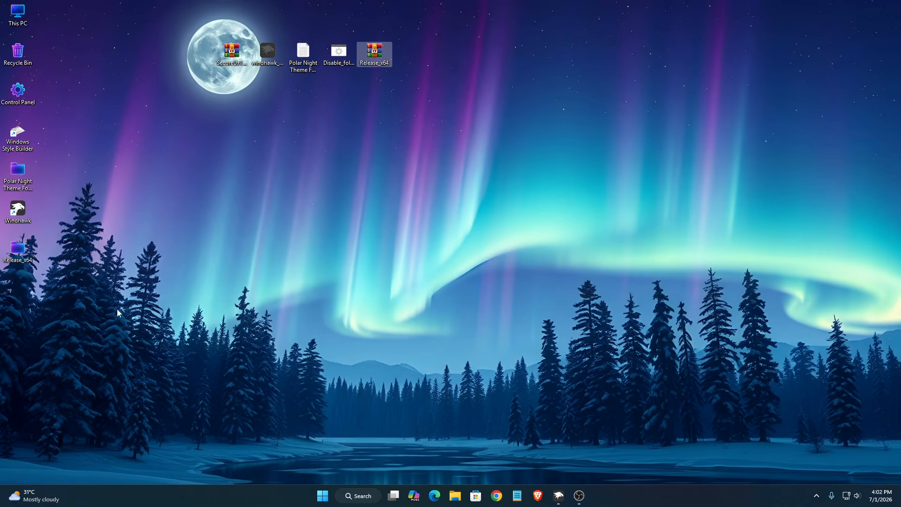
Step: Move the extracted Release_x64 folder from the desktop to the root of Local Disk (C:)
right_click(27, 253)
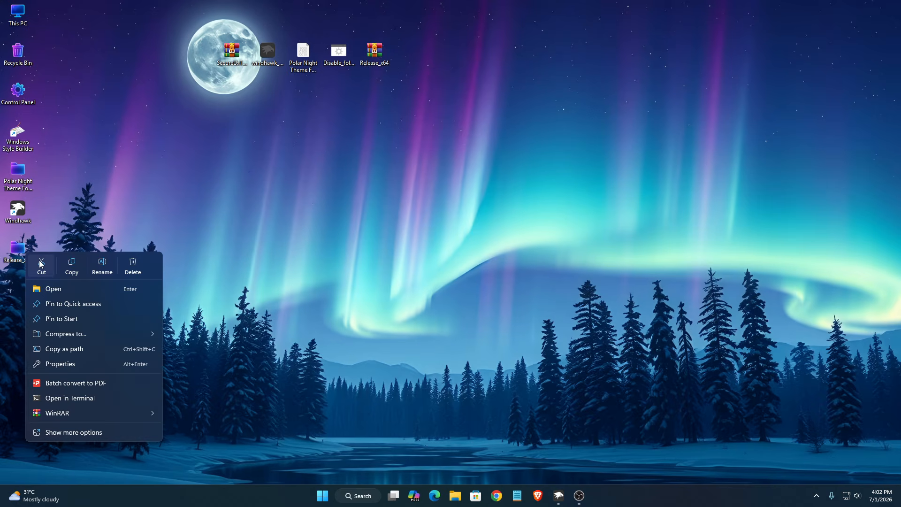
click(40, 264)
right_click(24, 24)
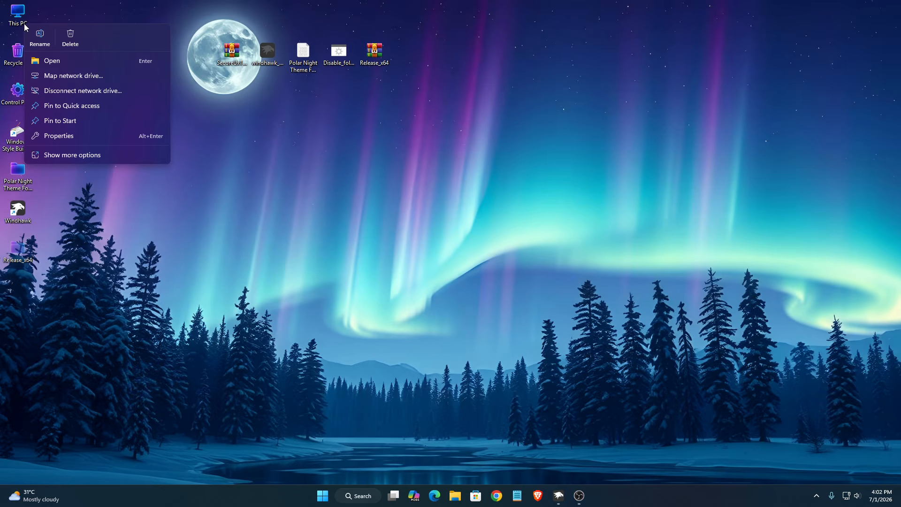
click(50, 60)
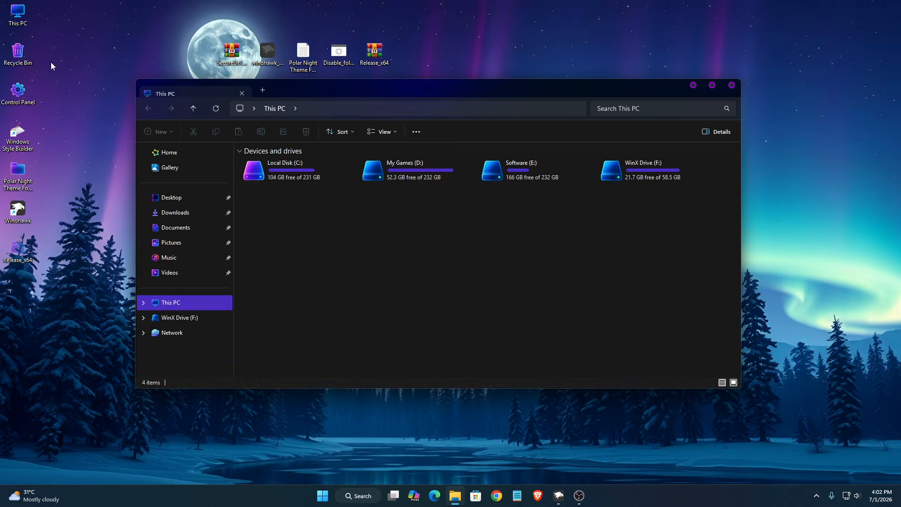
right_click(274, 176)
click(314, 213)
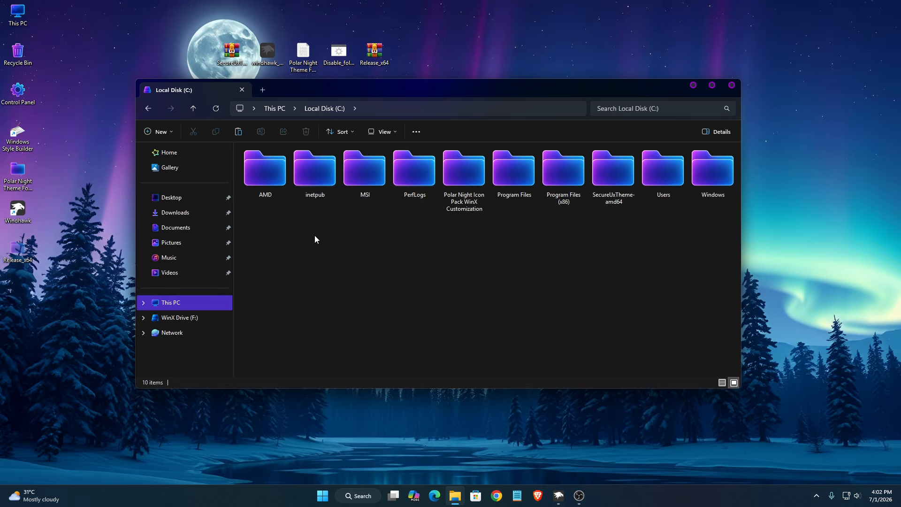
right_click(414, 282)
click(430, 297)
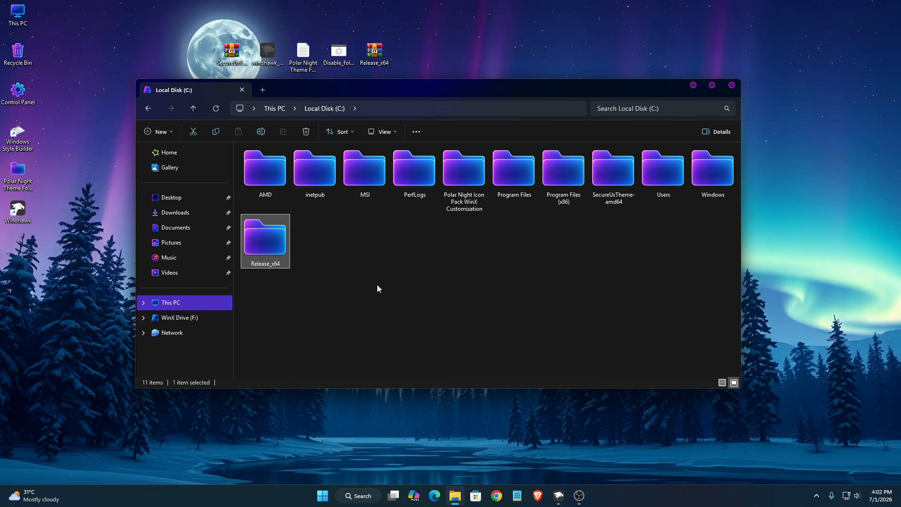
Step: Set showLine to False in the config file inside Release_x64's Release folder, save it, and close the file
right_click(265, 253)
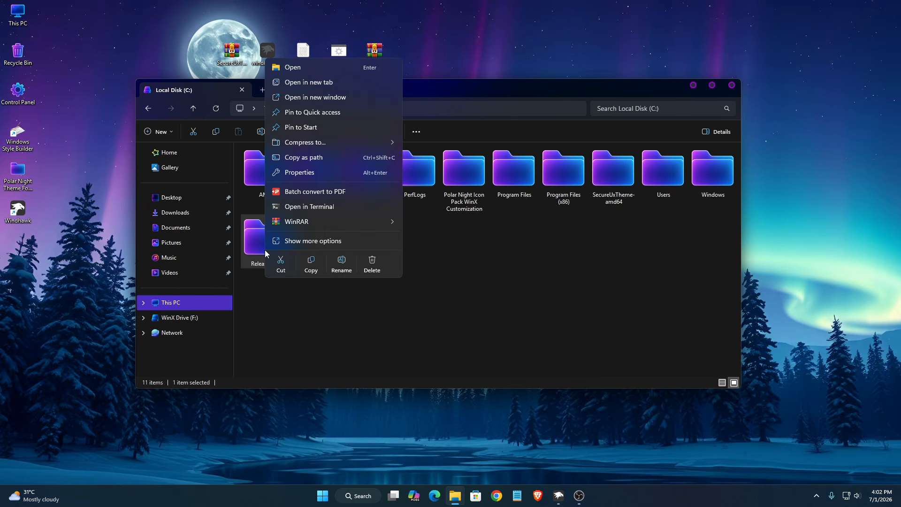
click(300, 68)
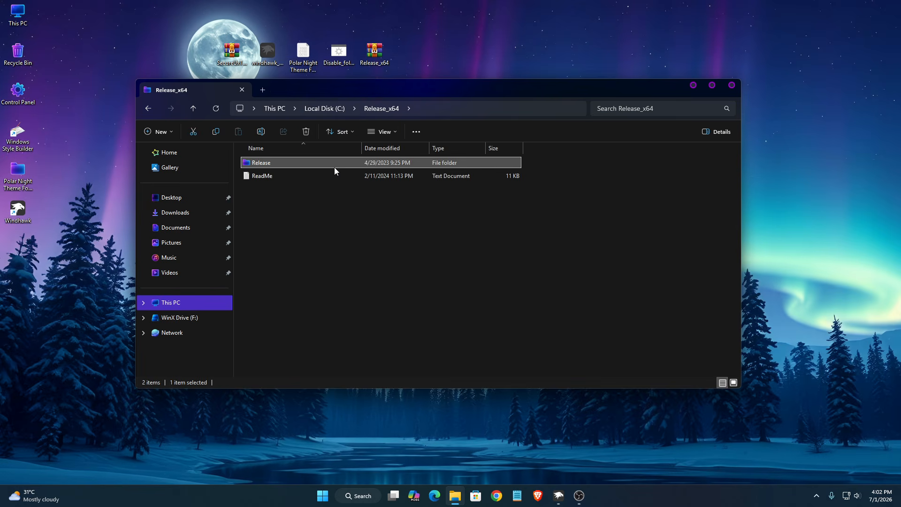
right_click(335, 169)
click(371, 207)
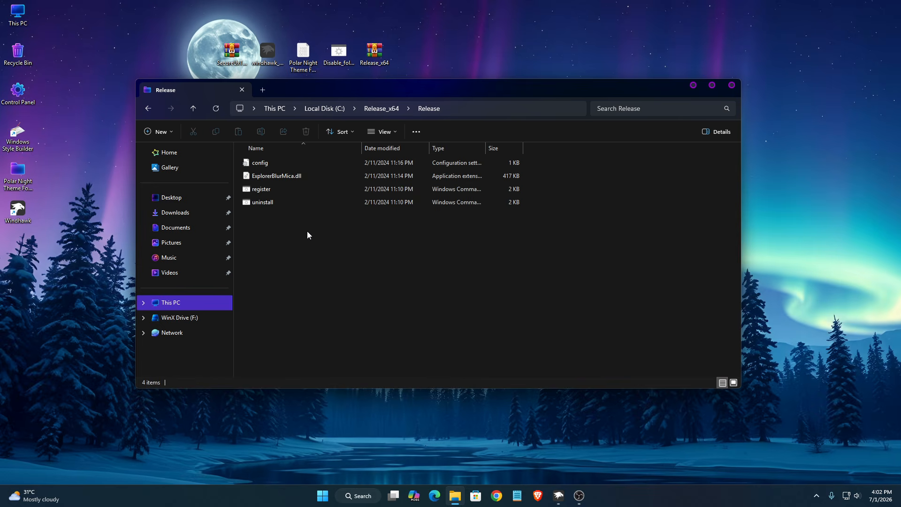
right_click(262, 164)
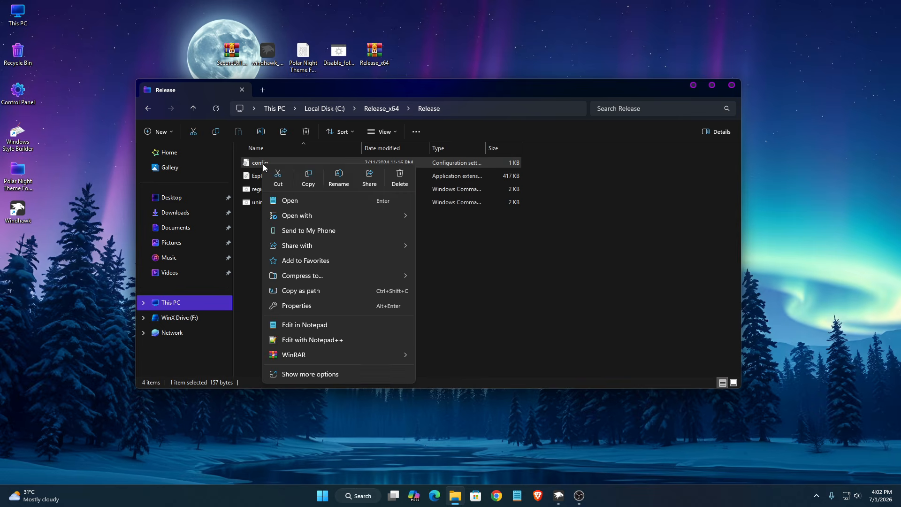
click(290, 201)
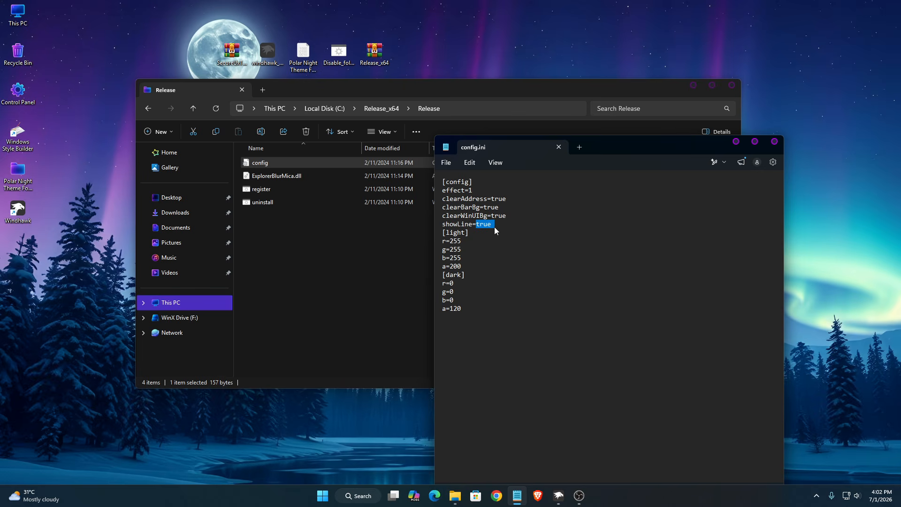
text(Fals)
click(447, 163)
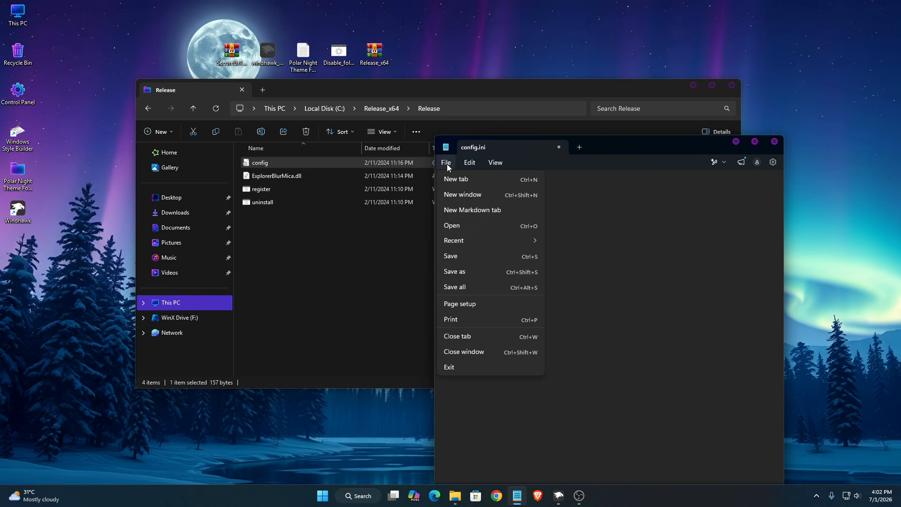
click(449, 258)
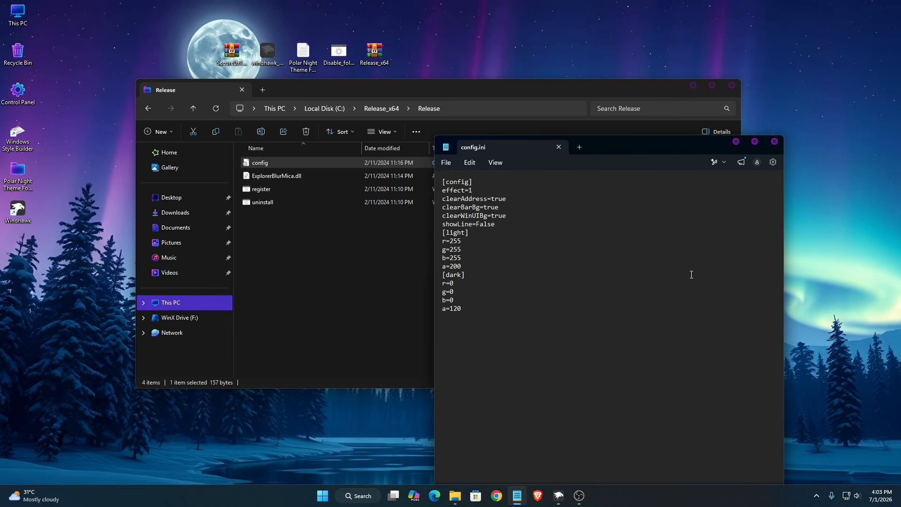
click(774, 141)
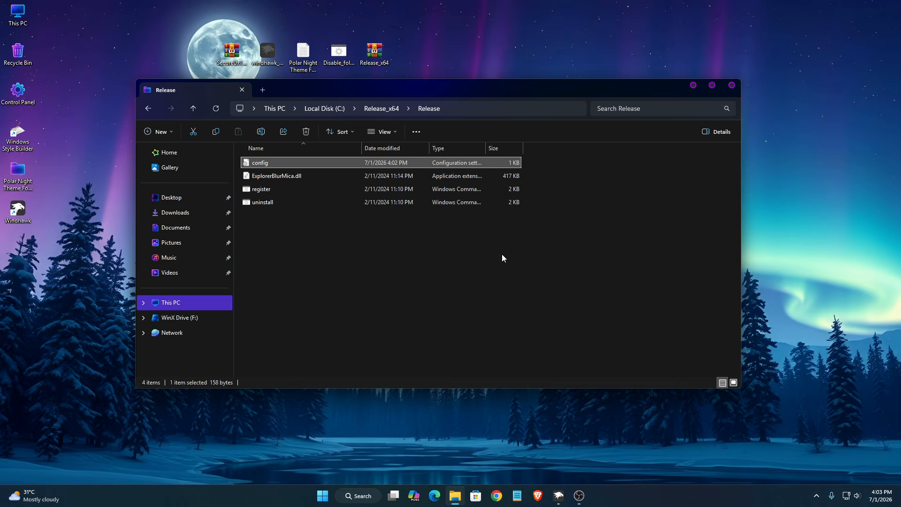
Step: Run the register script in the Release folder as administrator and approve the elevation request
right_click(267, 192)
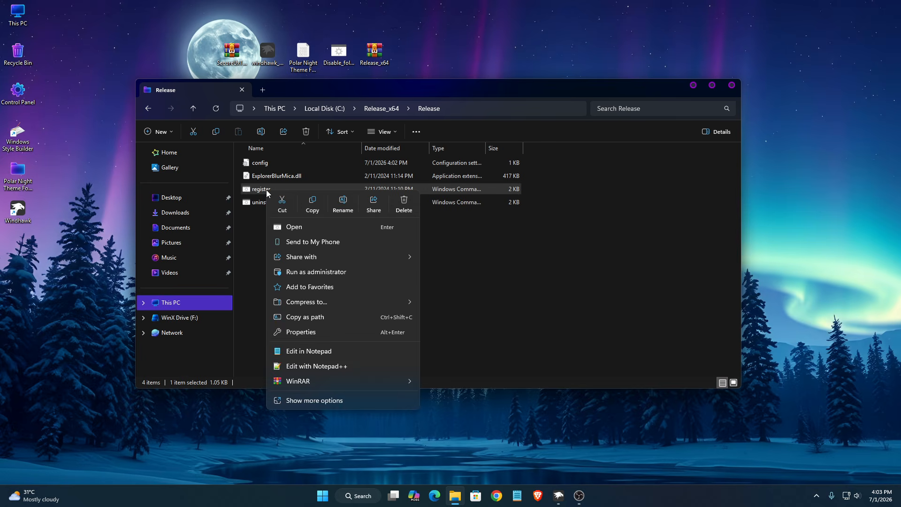
click(302, 272)
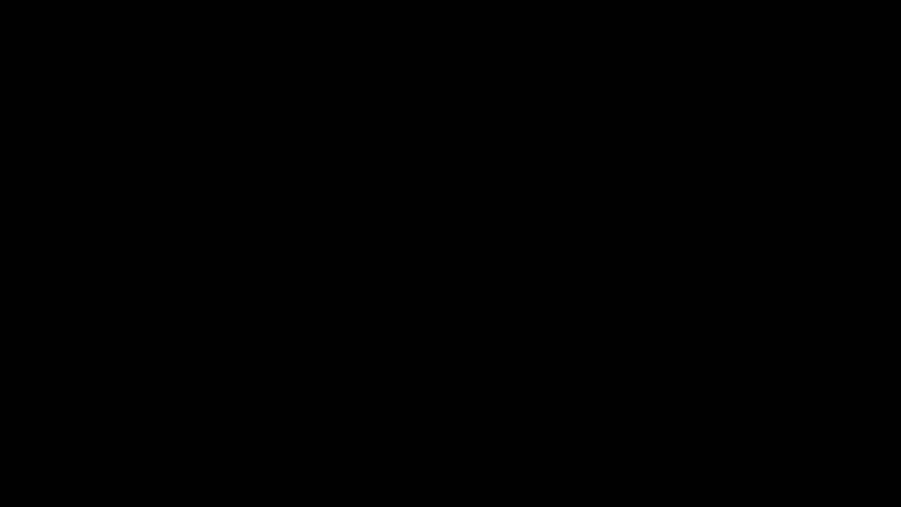
click(519, 283)
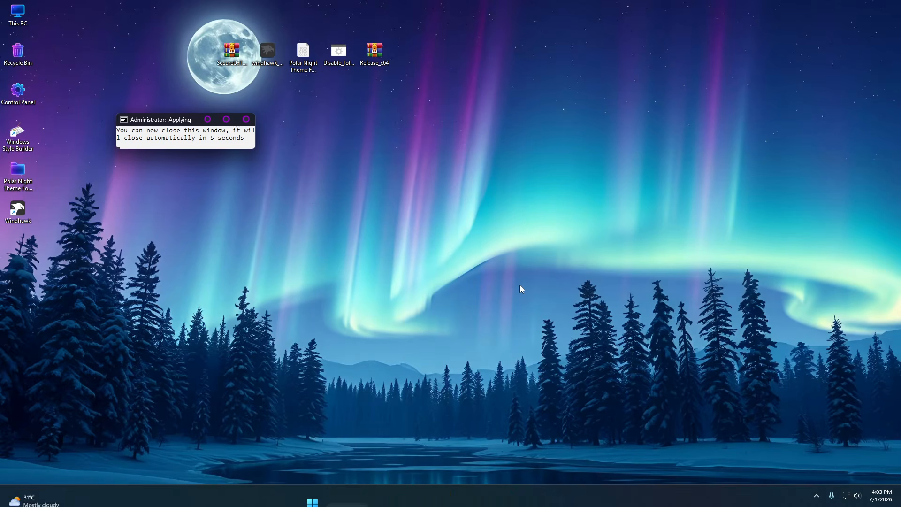
Step: Open This PC to inspect the File Explorer window's background effect, moving the window over the wallpaper, and close it
right_click(19, 17)
click(38, 54)
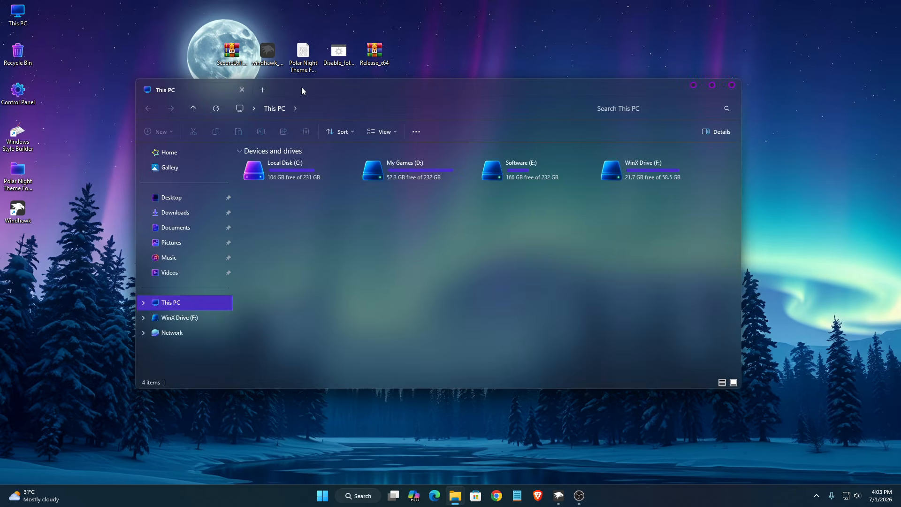
drag(374, 109, 209, 99)
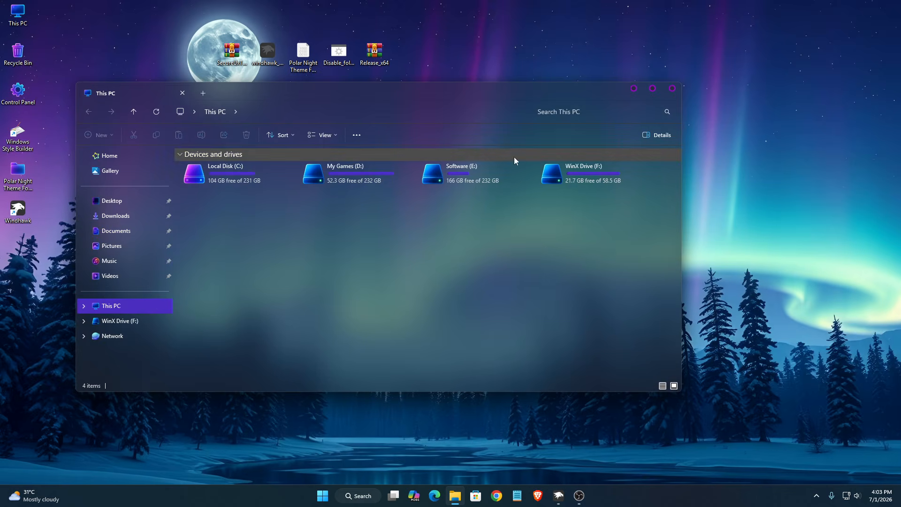
click(673, 88)
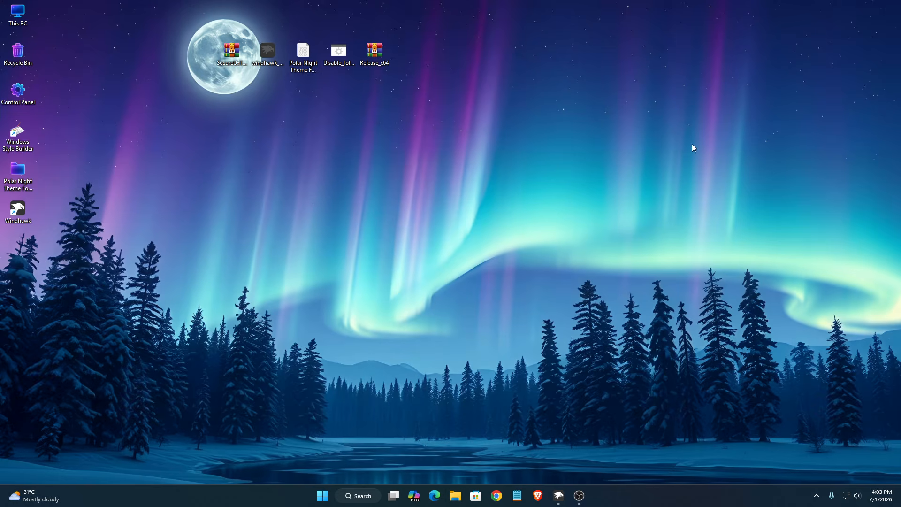
Step: Switch to Windhawk, find the Windows 11 File Explorer Styler mod and install it, accepting the risk prompt
click(559, 495)
click(539, 102)
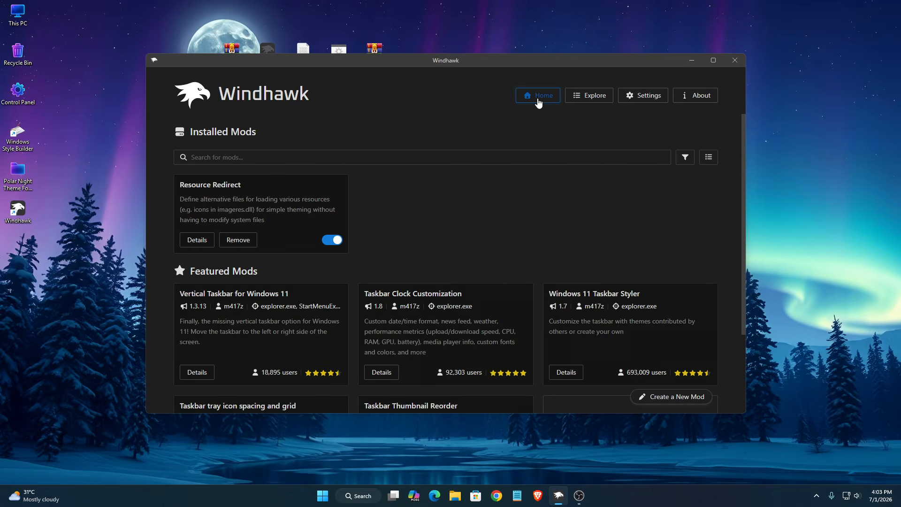
click(585, 94)
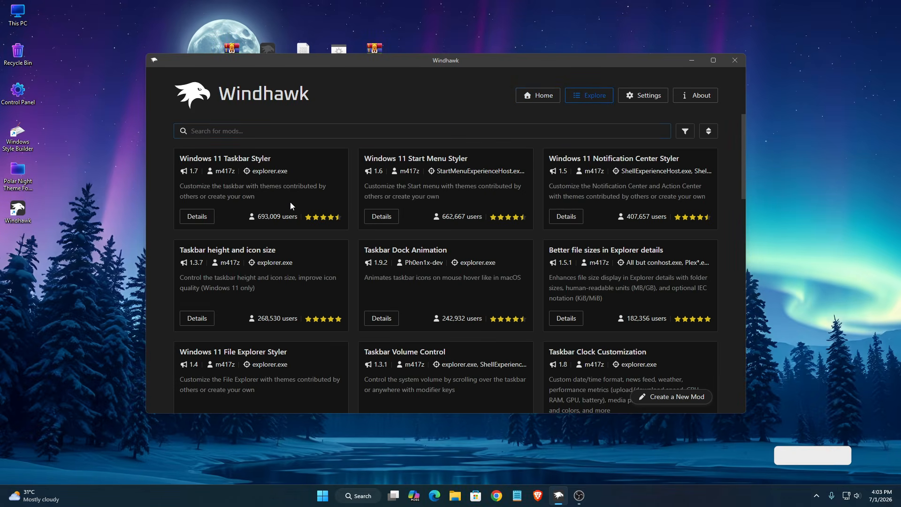
scroll(290, 202, down, 3)
drag(294, 210, 201, 212)
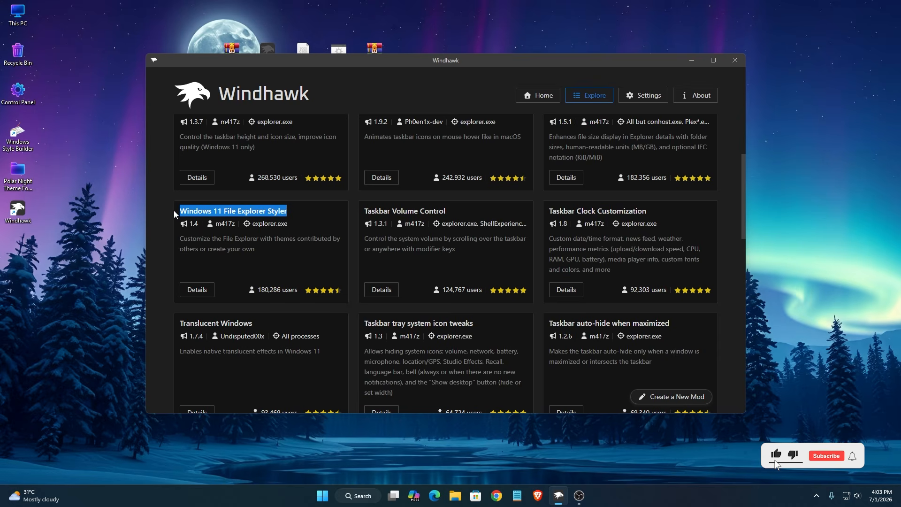
click(197, 290)
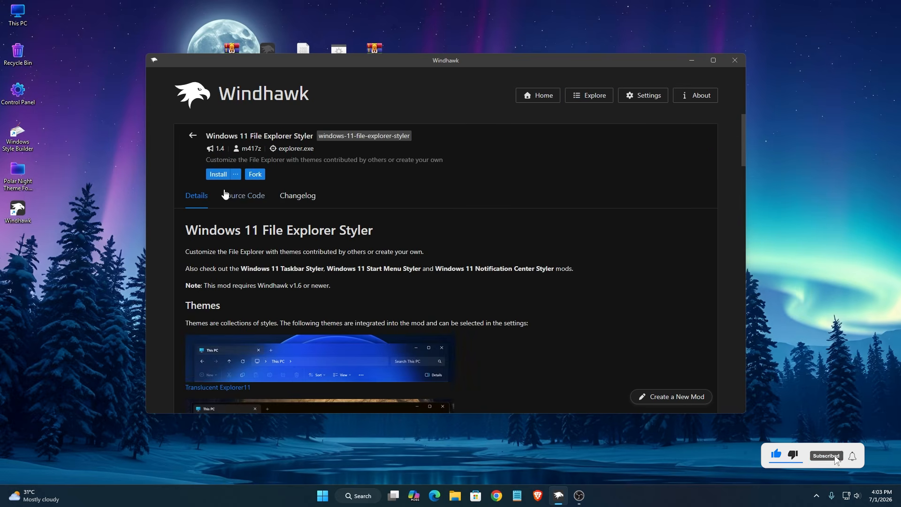
click(218, 175)
click(503, 324)
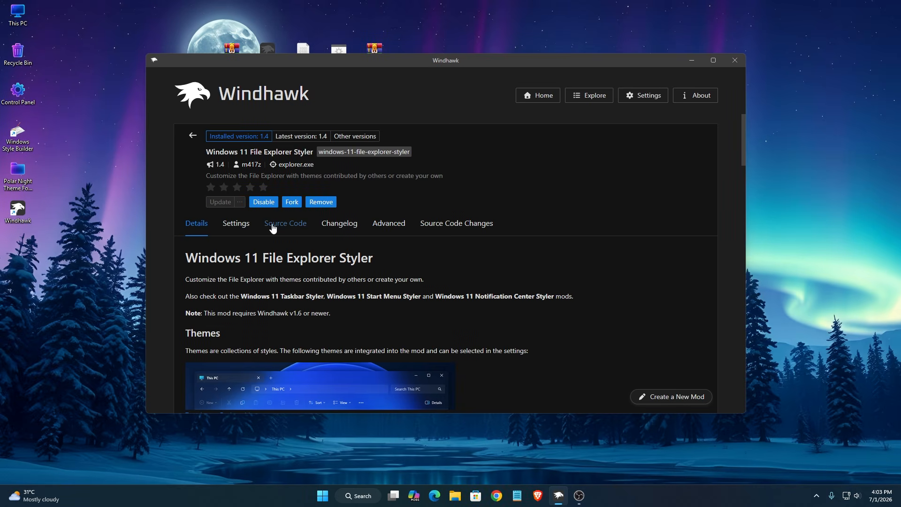
Step: Open the Windows 11 File Explorer Styler mod's settings in textual mode
click(237, 223)
scroll(378, 288, down, 1)
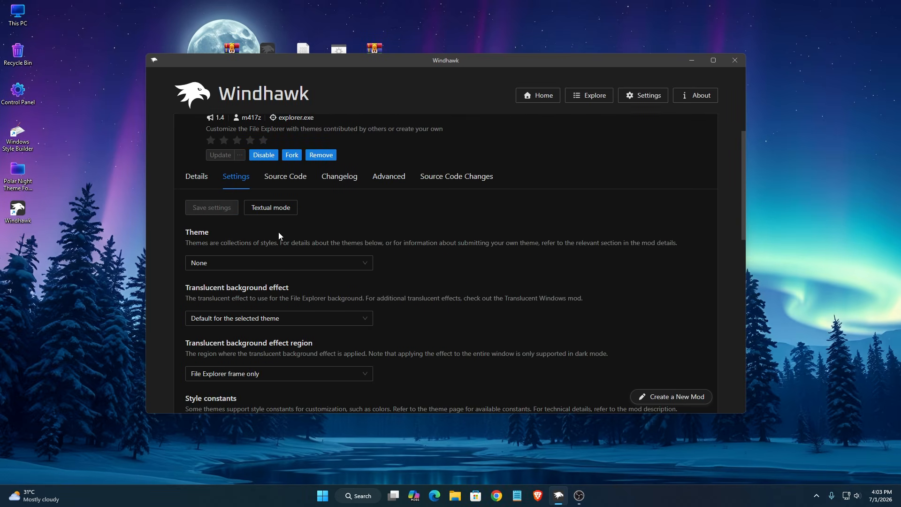
click(265, 211)
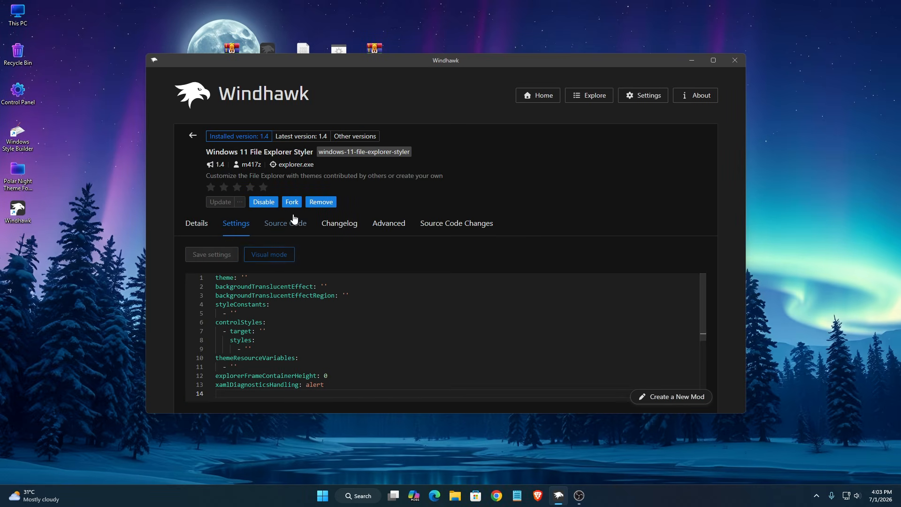
Step: Open the Start Menu Style folder inside the desktop's Polar Night Theme For Windows 11 folder
right_click(22, 176)
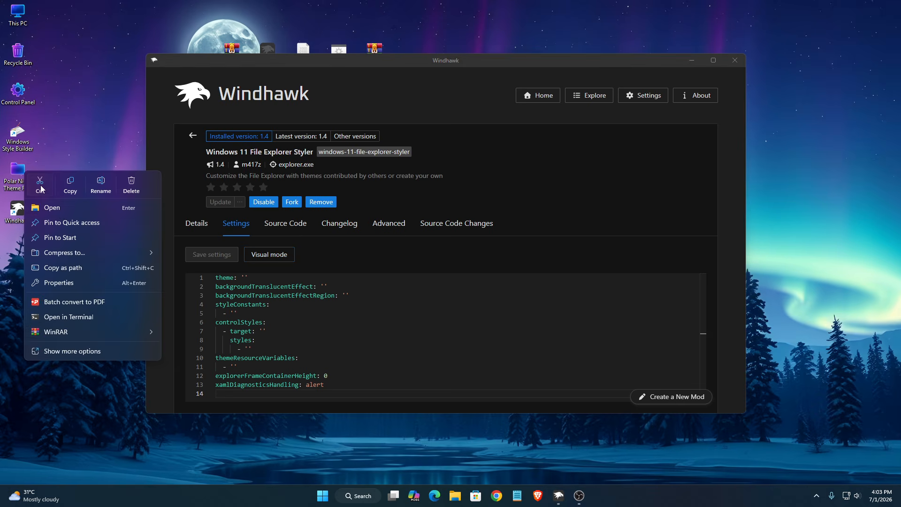
click(60, 211)
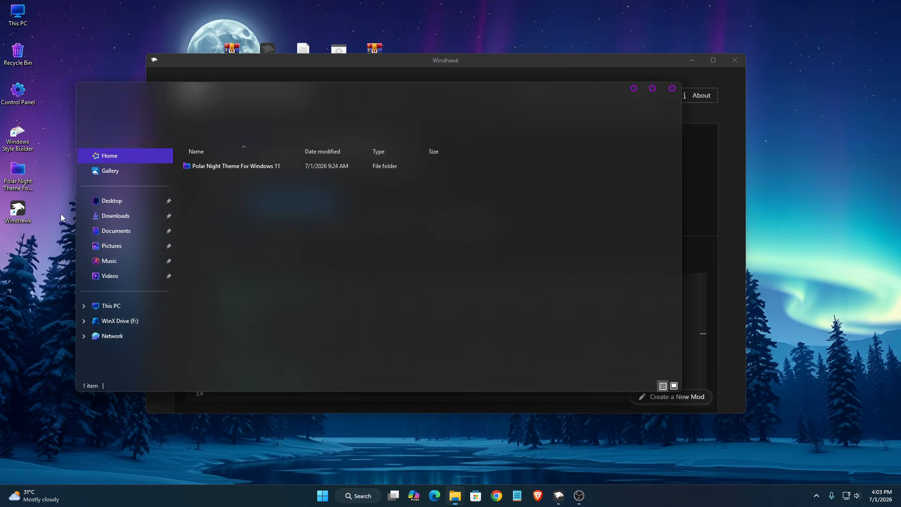
right_click(241, 168)
click(268, 204)
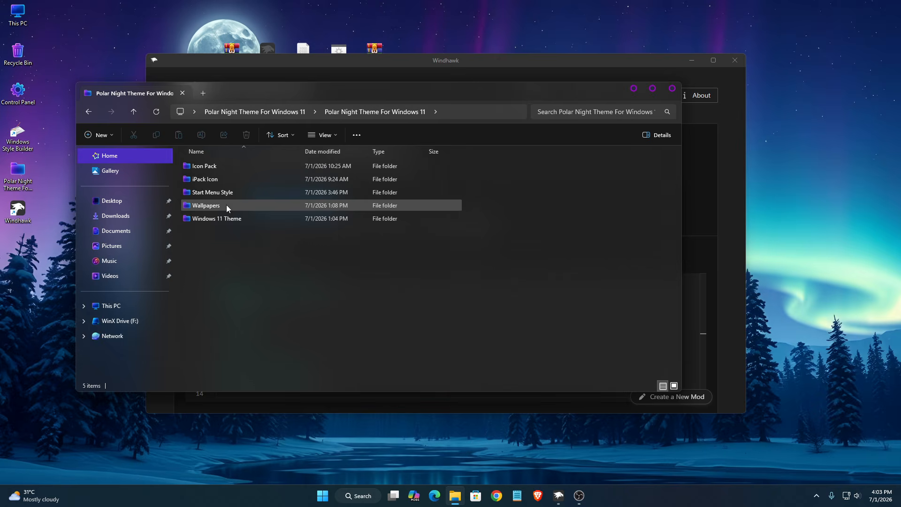
click(213, 193)
right_click(213, 193)
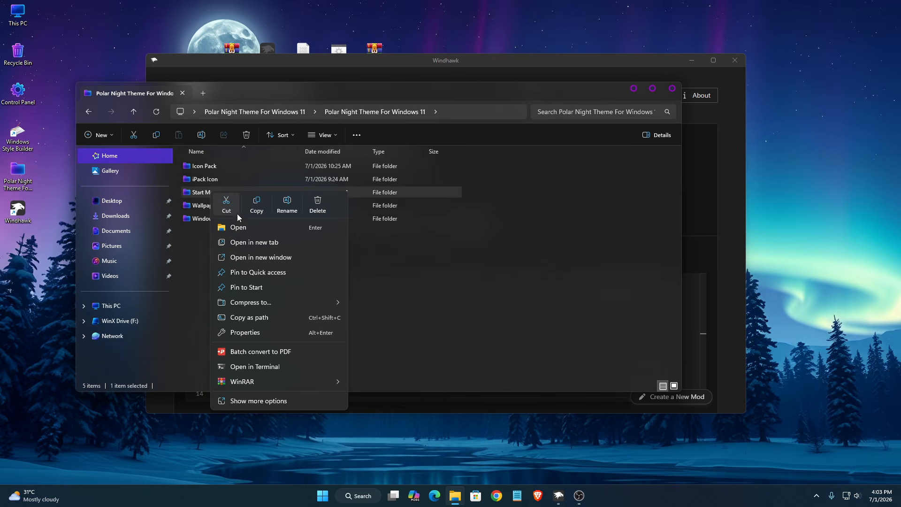
click(238, 227)
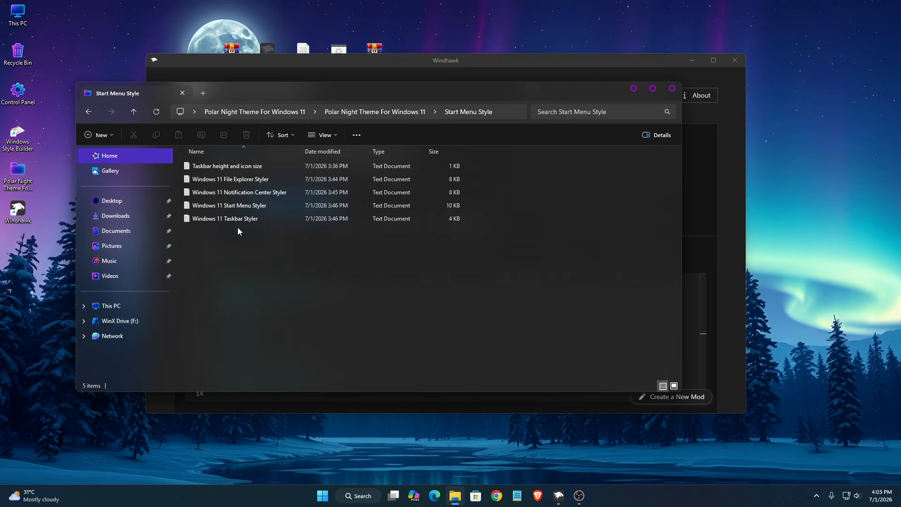
Step: Open the Windows 11 File Explorer Styler text file and copy its entire contents
click(258, 182)
right_click(259, 184)
click(281, 191)
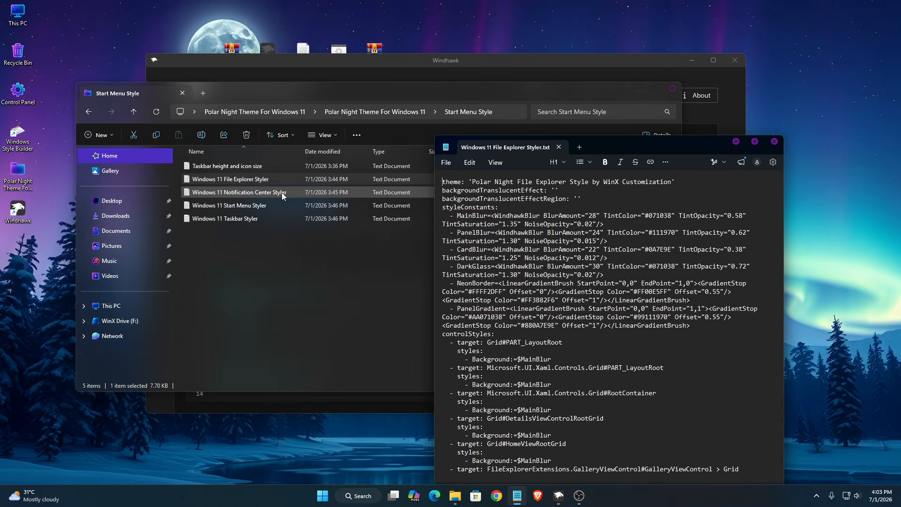
right_click(445, 188)
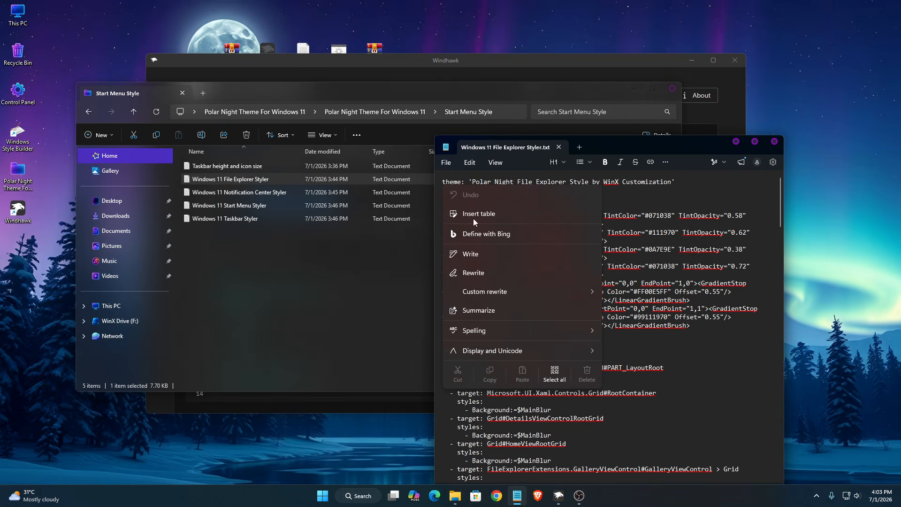
click(553, 372)
right_click(520, 301)
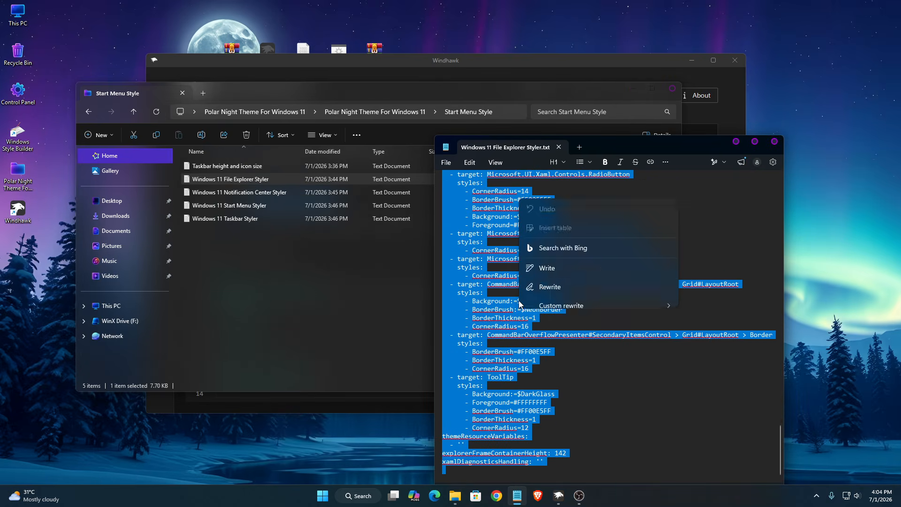
click(567, 283)
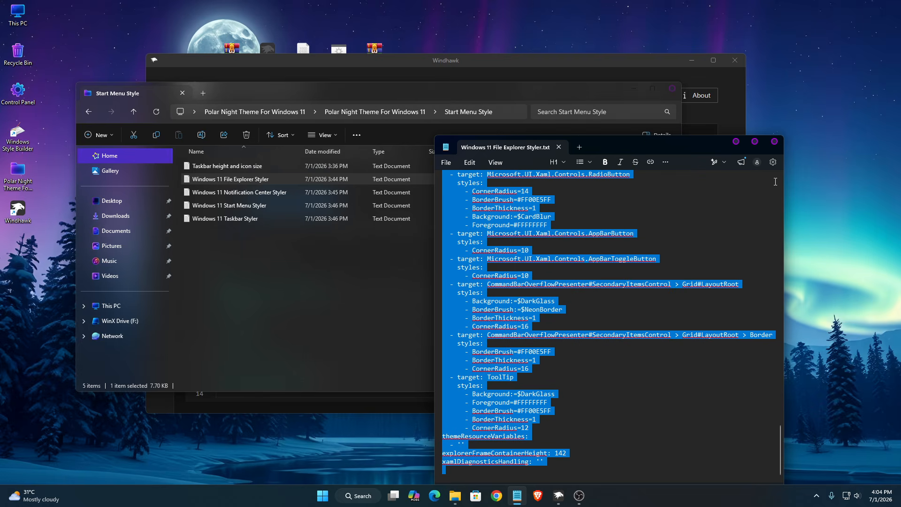
Step: Back in Windhawk, replace the Windows 11 File Explorer Styler mod's settings text with the copied contents and save the settings
click(774, 141)
click(634, 88)
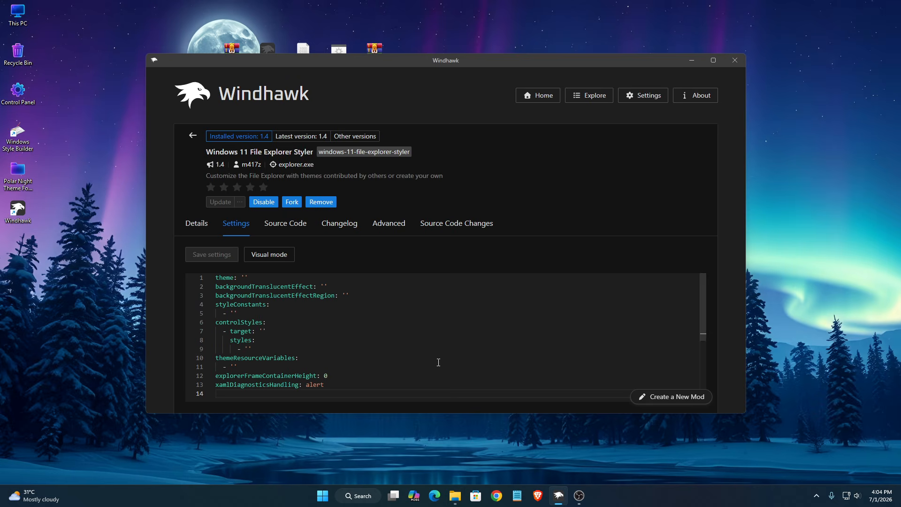
key(ctrl+a)
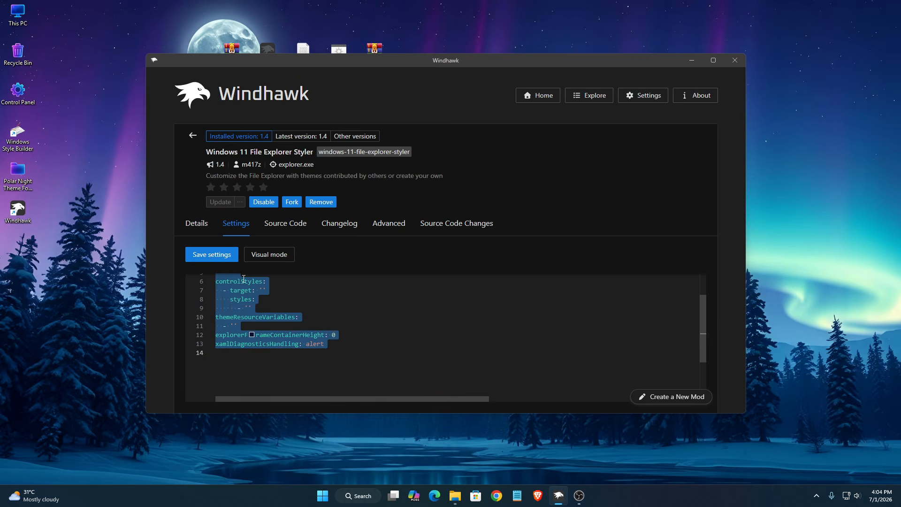
key(BackSpace)
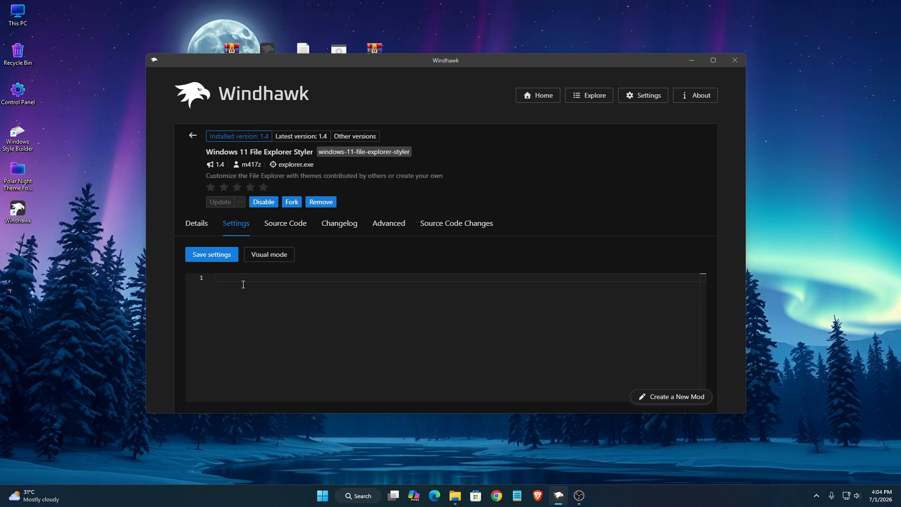
right_click(223, 278)
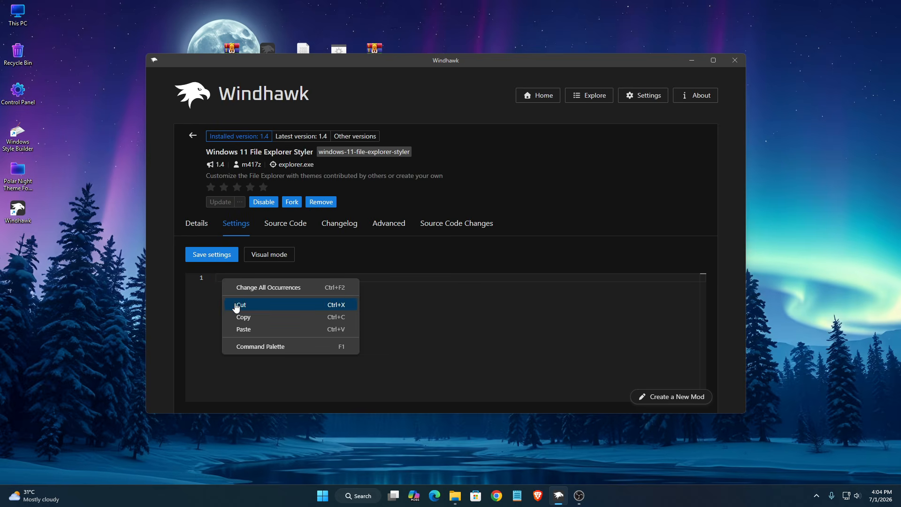
click(239, 328)
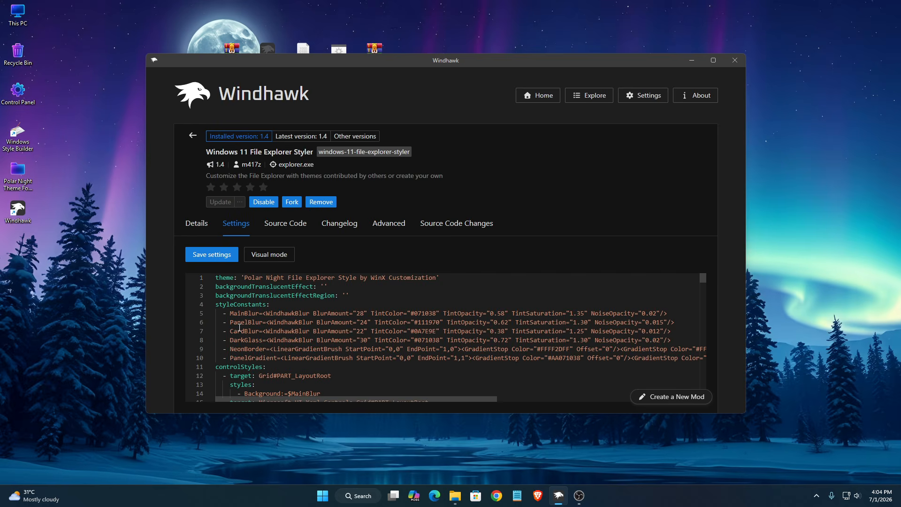
click(211, 255)
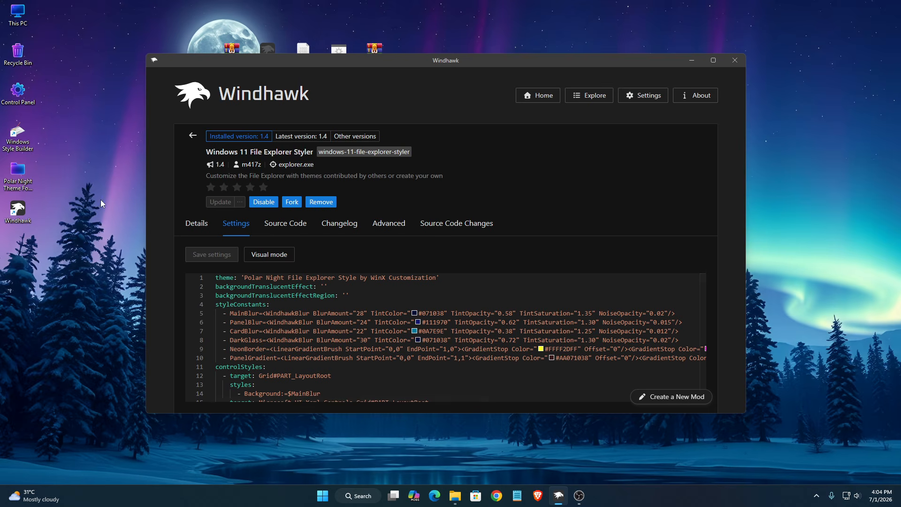
Step: Open This PC over the bare desktop to inspect the new File Explorer styling, and close the window
click(26, 19)
right_click(25, 18)
click(52, 56)
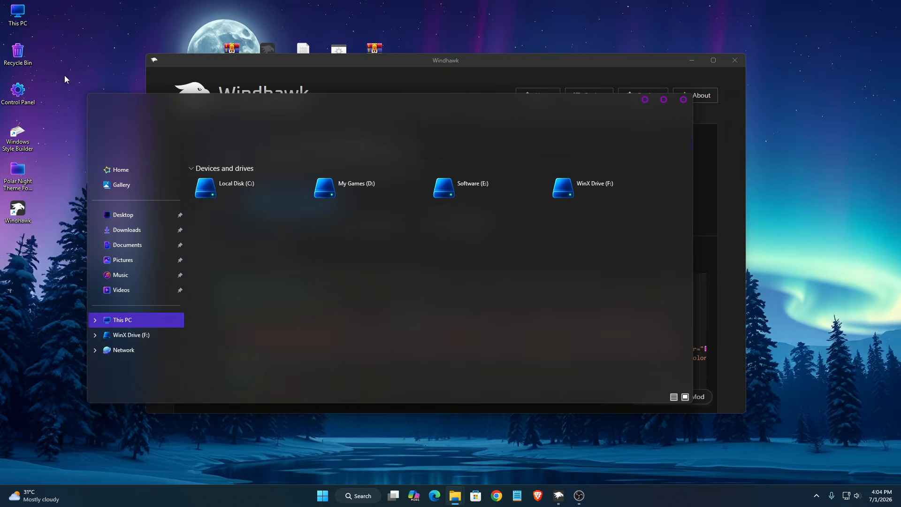
drag(355, 118, 381, 108)
click(694, 61)
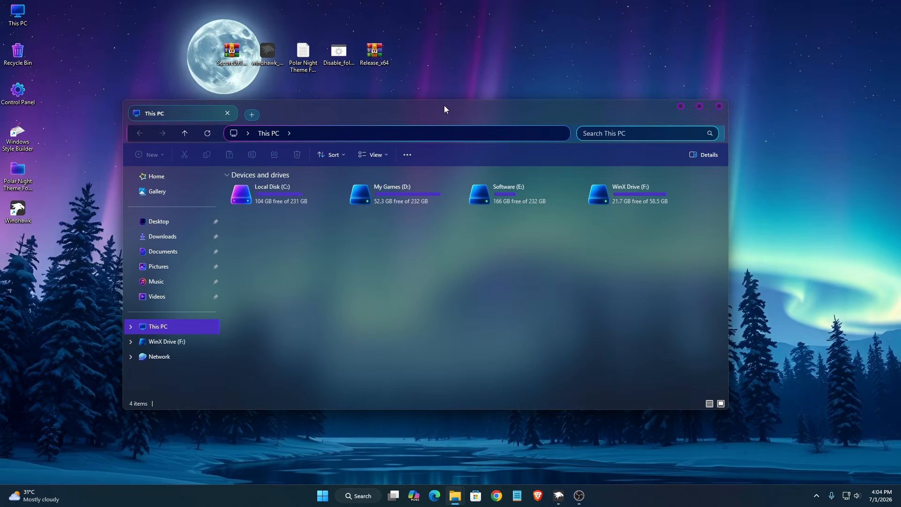
drag(444, 109, 470, 149)
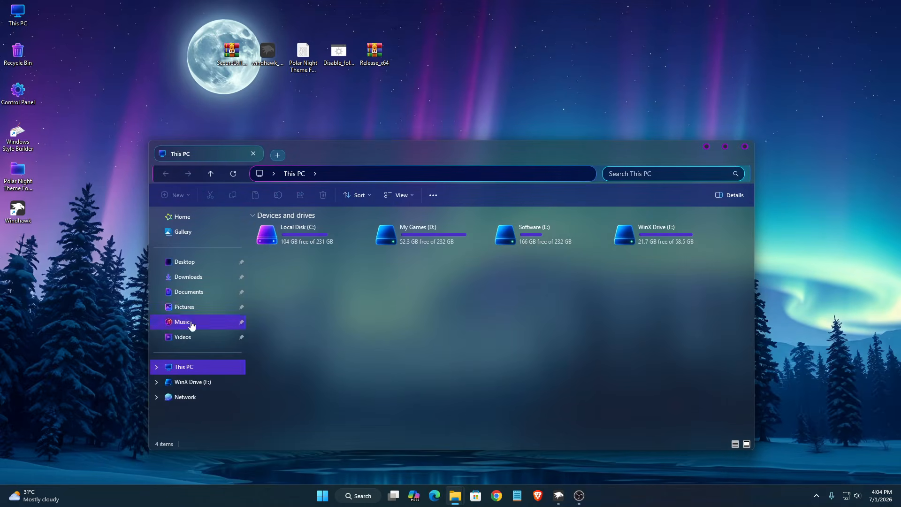
click(746, 146)
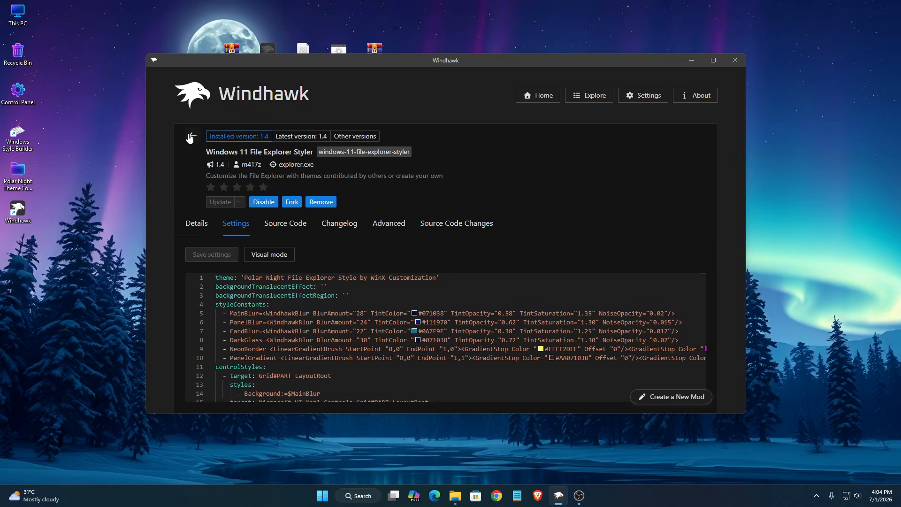
Step: Return to Windhawk's mod list and install the Windows 11 Notification Center Styler mod, accepting the risk prompt
click(187, 136)
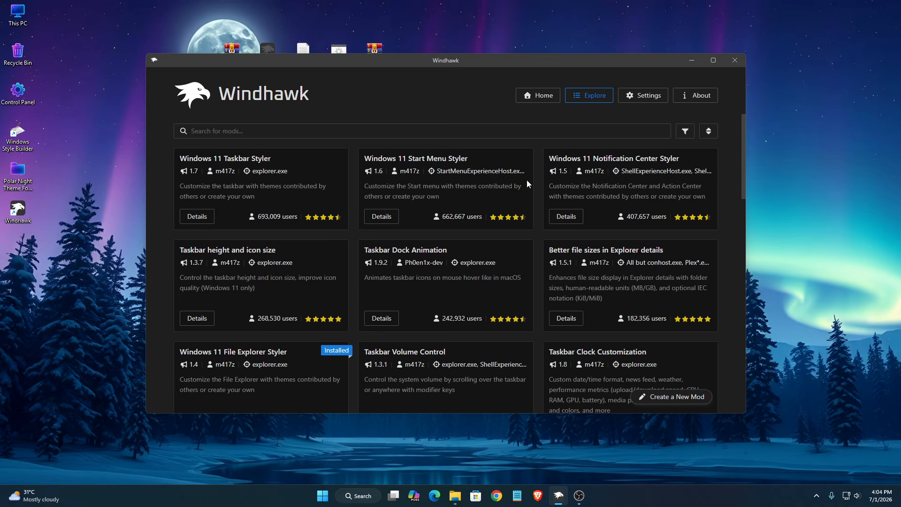
drag(552, 162, 680, 160)
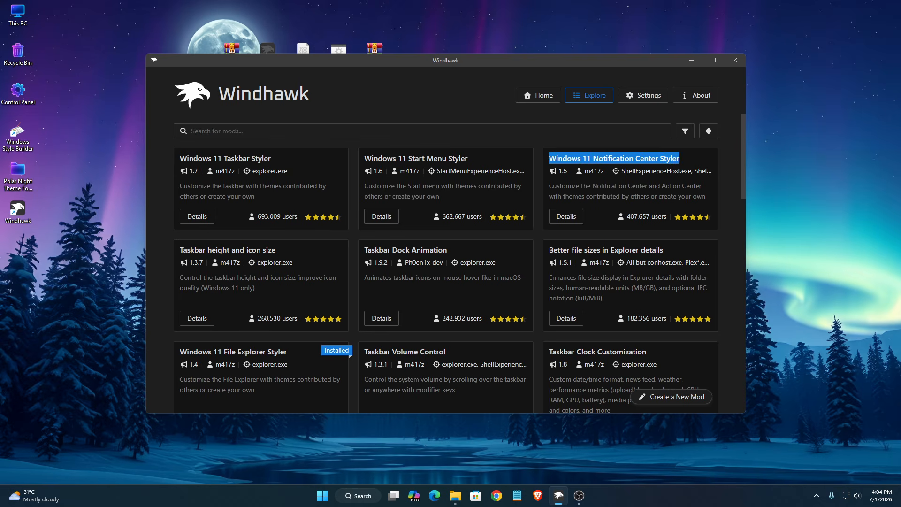
click(581, 216)
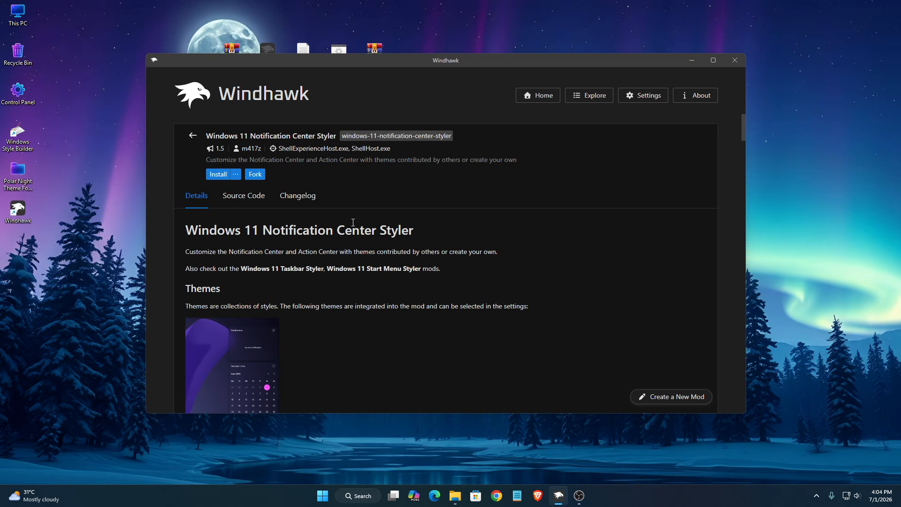
click(219, 174)
click(516, 321)
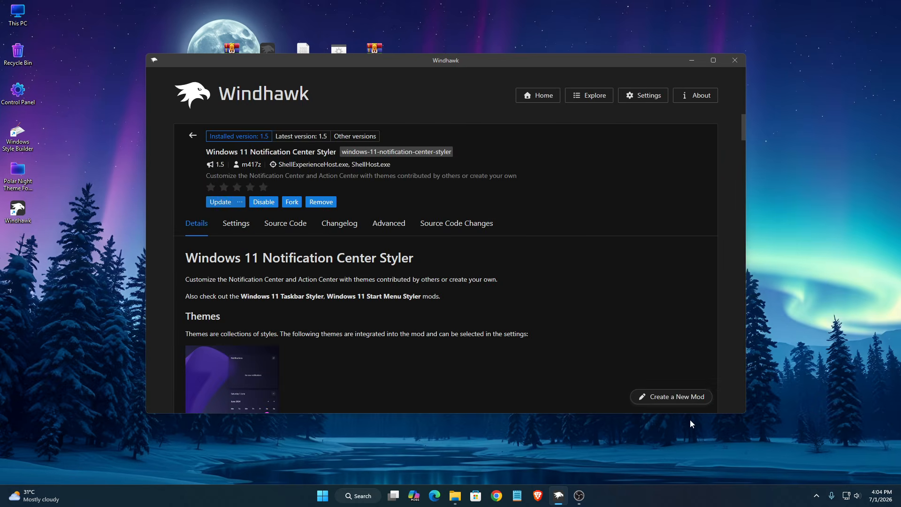
Step: View the current notification center, and clear all default text from the Windows 11 Notification Center Styler mod's settings
click(873, 494)
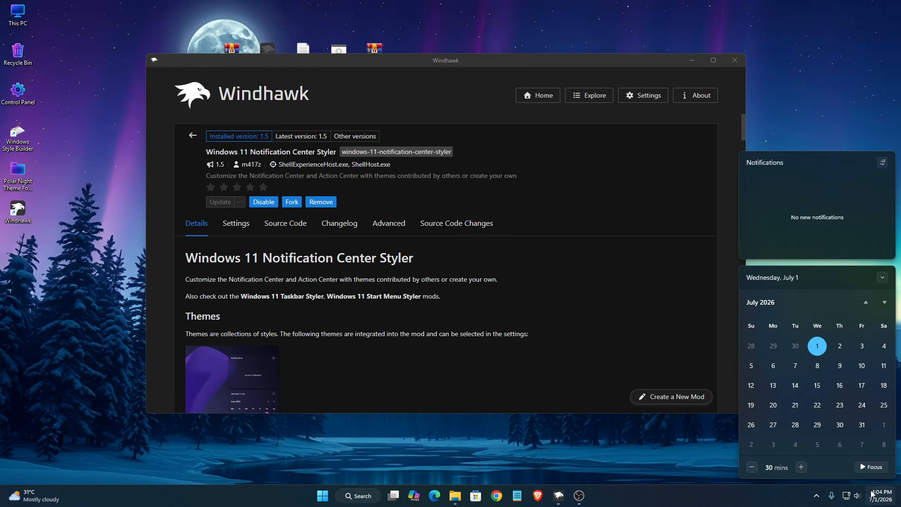
click(873, 494)
click(236, 224)
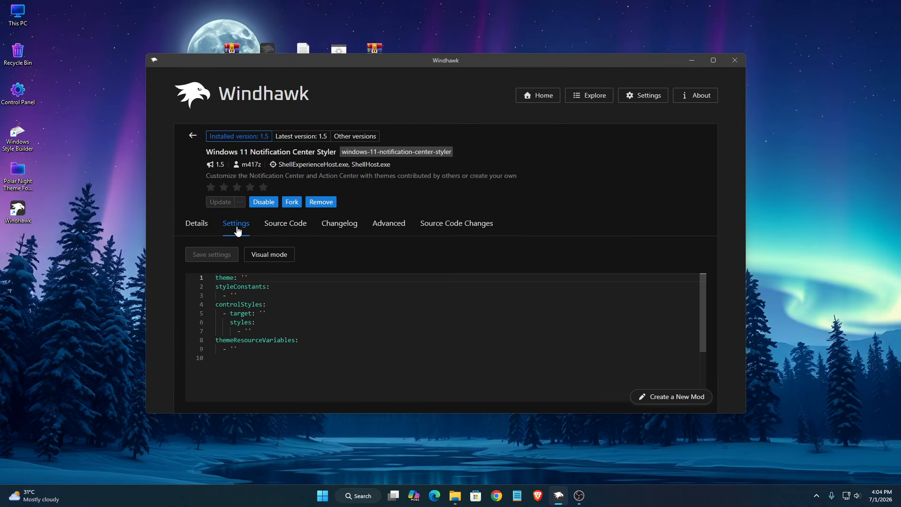
drag(244, 358, 120, 136)
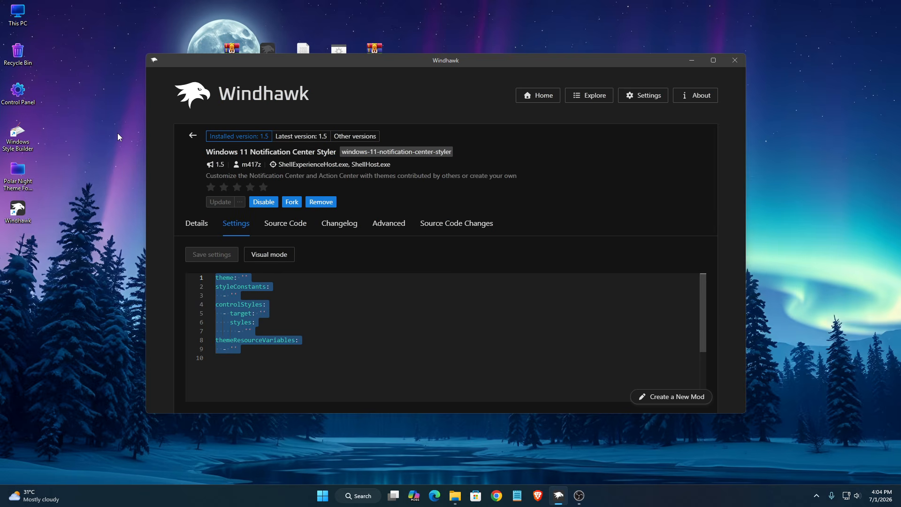
key(Delete)
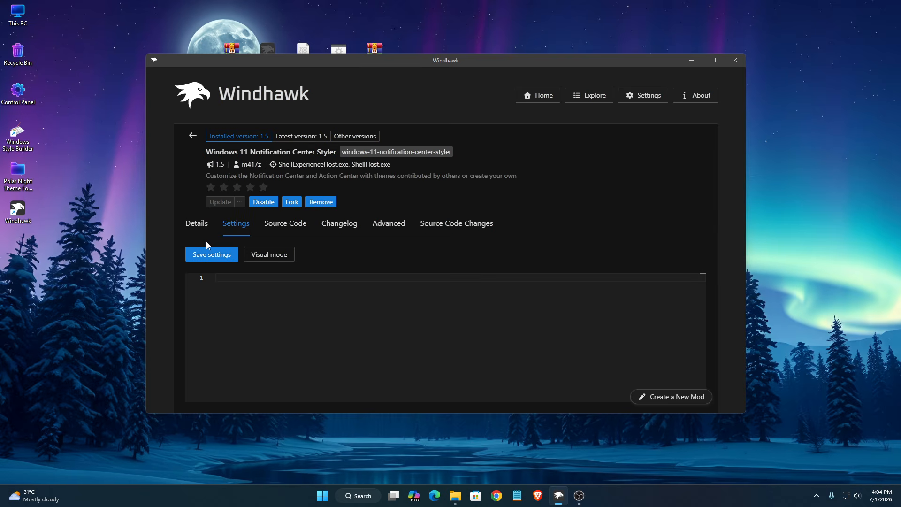
Step: Switch to the Start Menu Style folder, open the Windows 11 Notification Center Styler text file and copy its entire contents
click(461, 502)
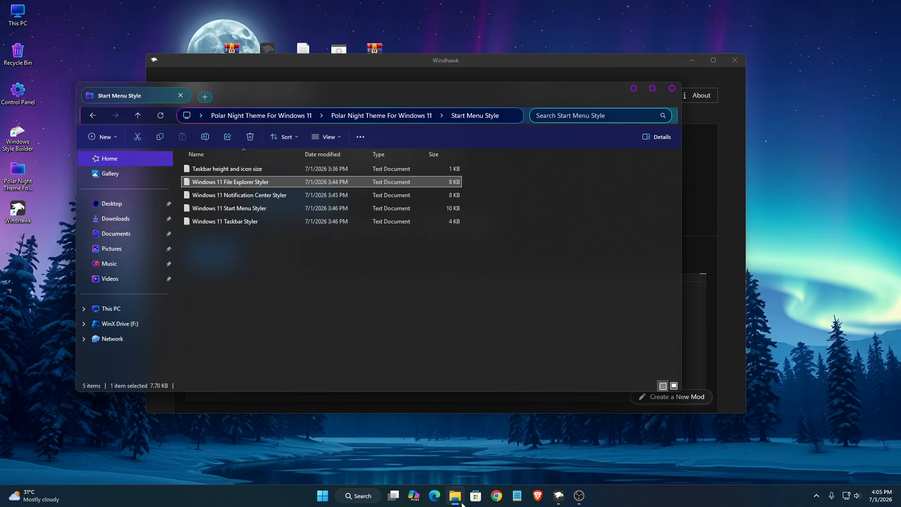
click(239, 195)
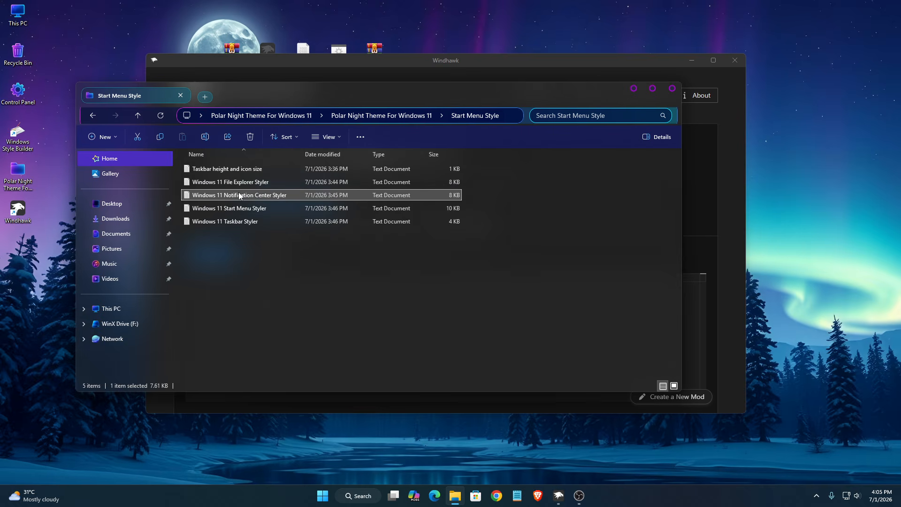
right_click(239, 195)
click(256, 223)
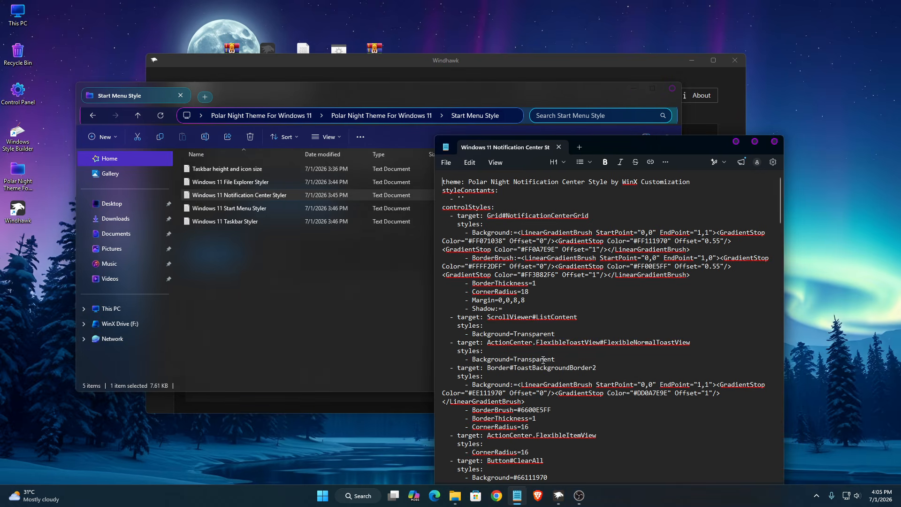
right_click(501, 245)
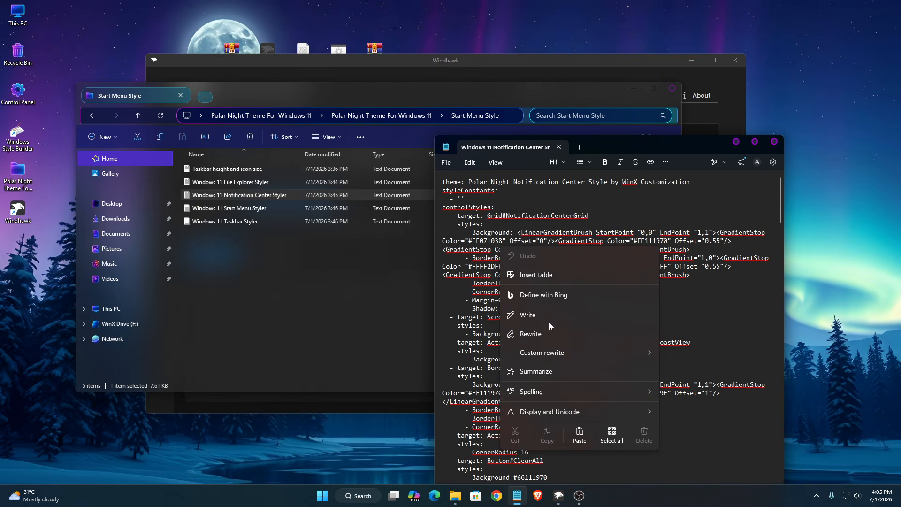
click(612, 435)
right_click(494, 302)
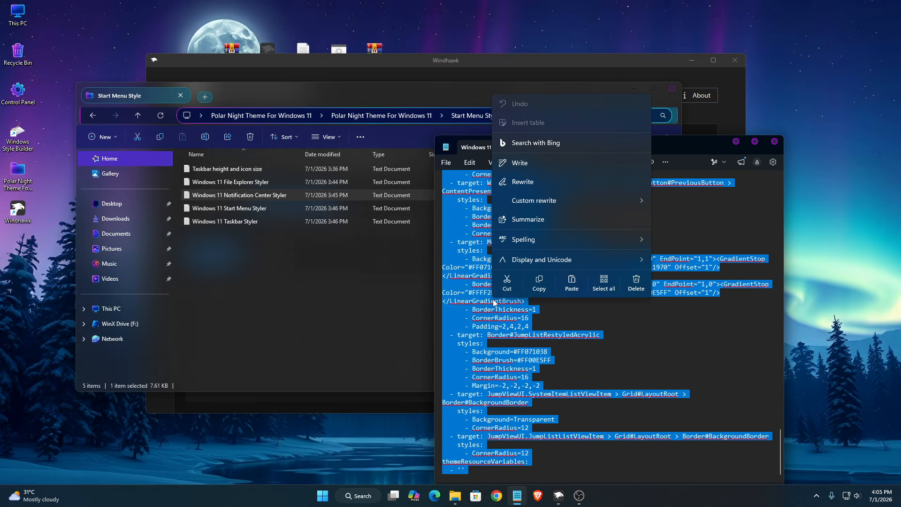
click(541, 285)
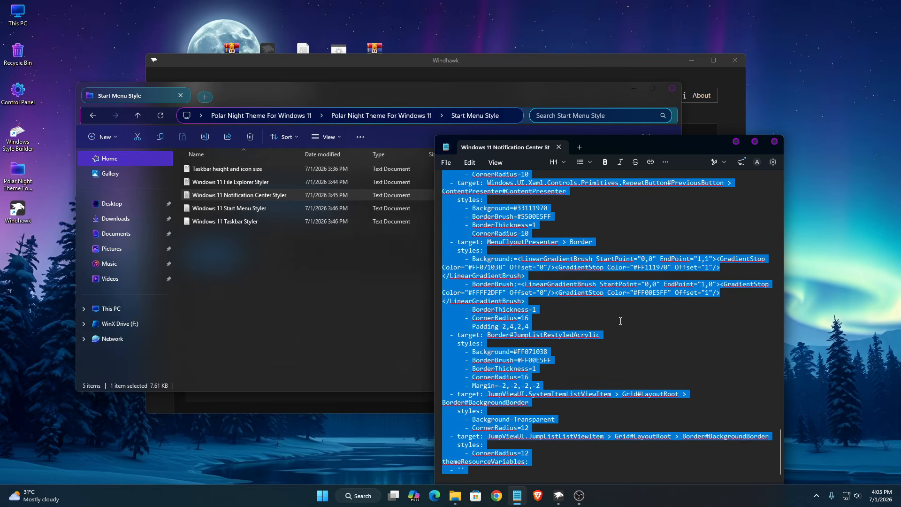
Step: Close the text file, paste the copied contents into the Windows 11 Notification Center Styler mod's settings in Windhawk and save them
click(781, 142)
click(634, 89)
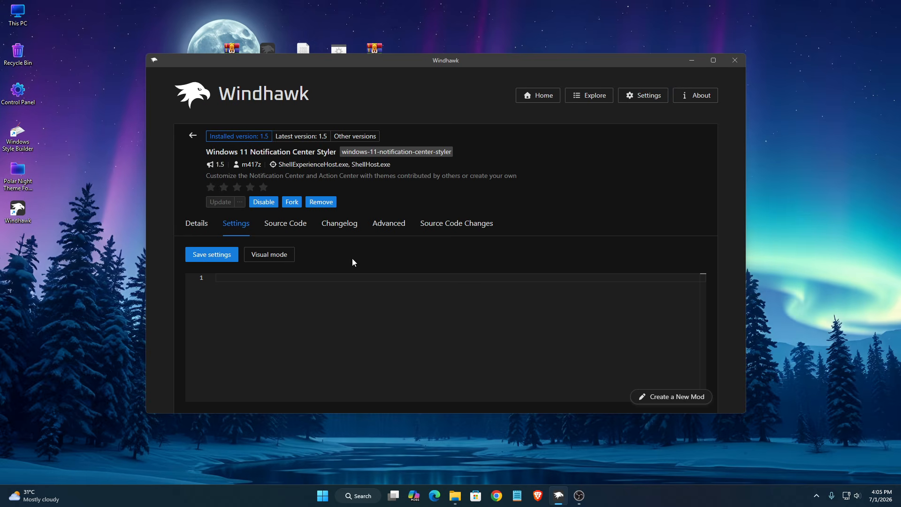
right_click(218, 276)
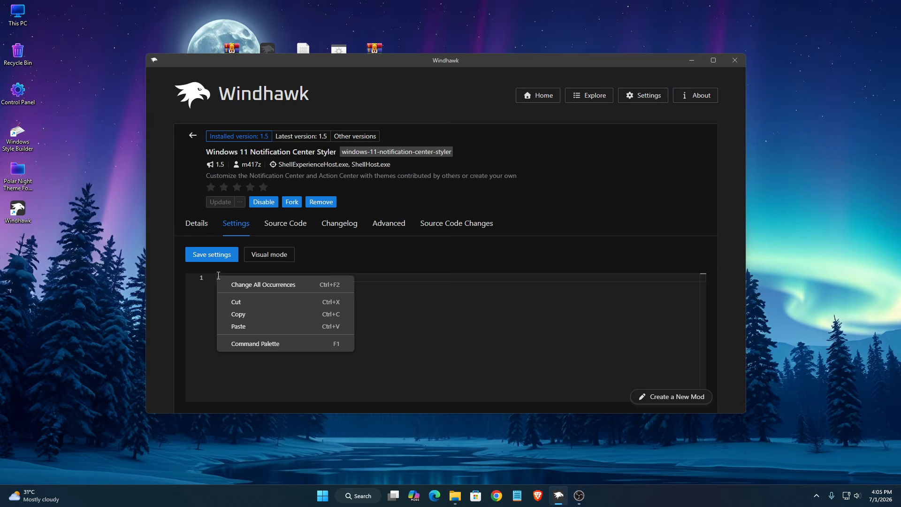
click(244, 327)
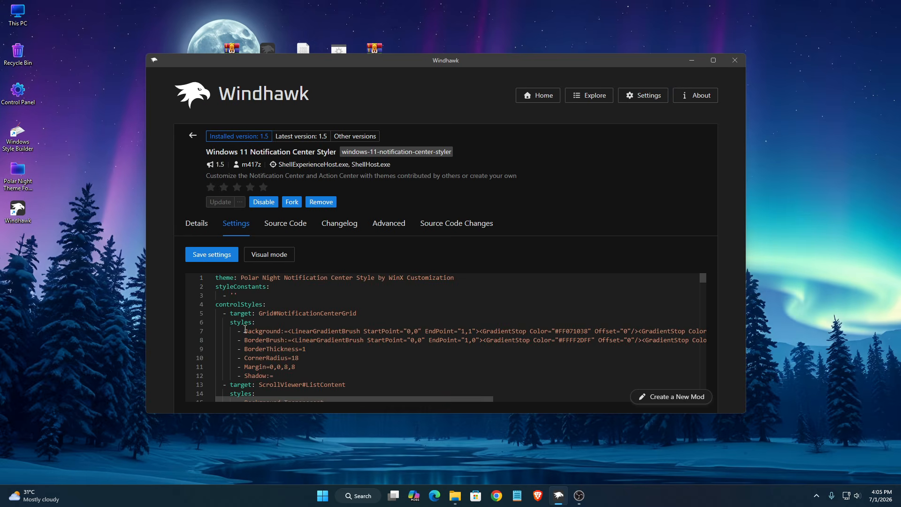
click(219, 257)
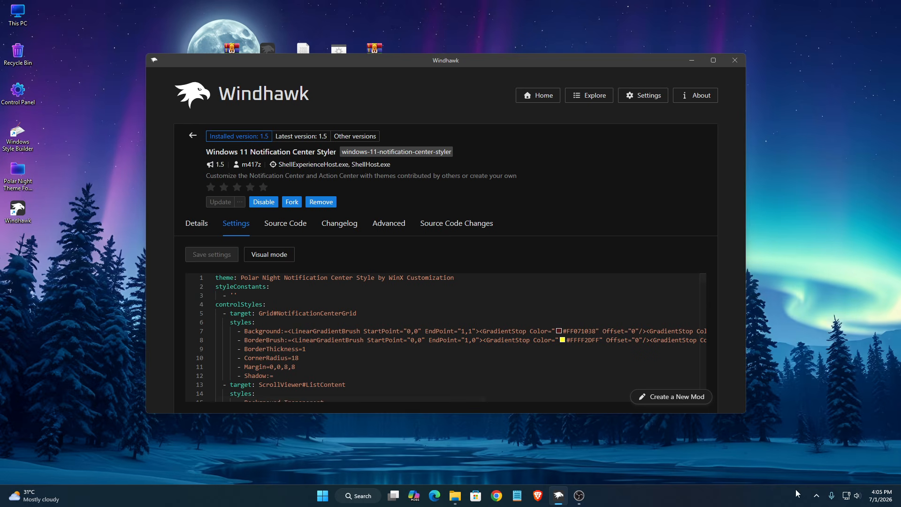
Step: Open the notification center and calendar flyout to check its styling, and close it
click(858, 498)
click(880, 496)
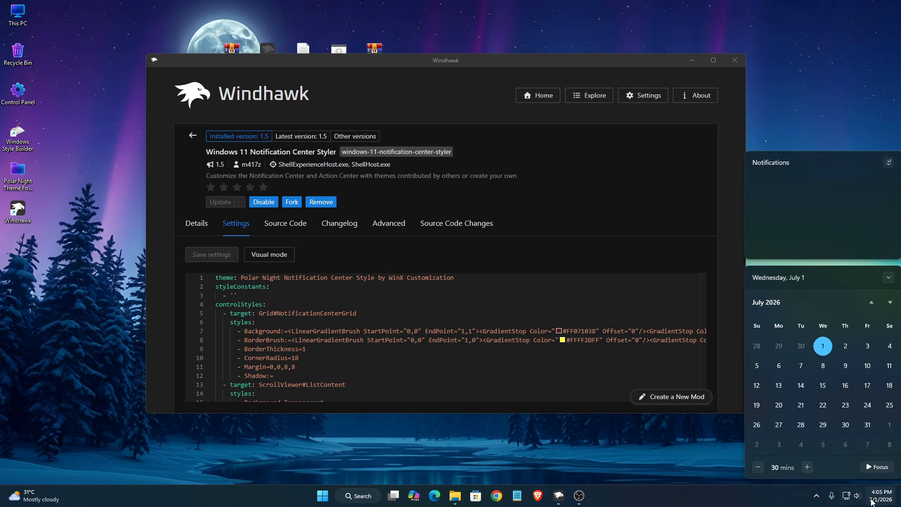
click(882, 495)
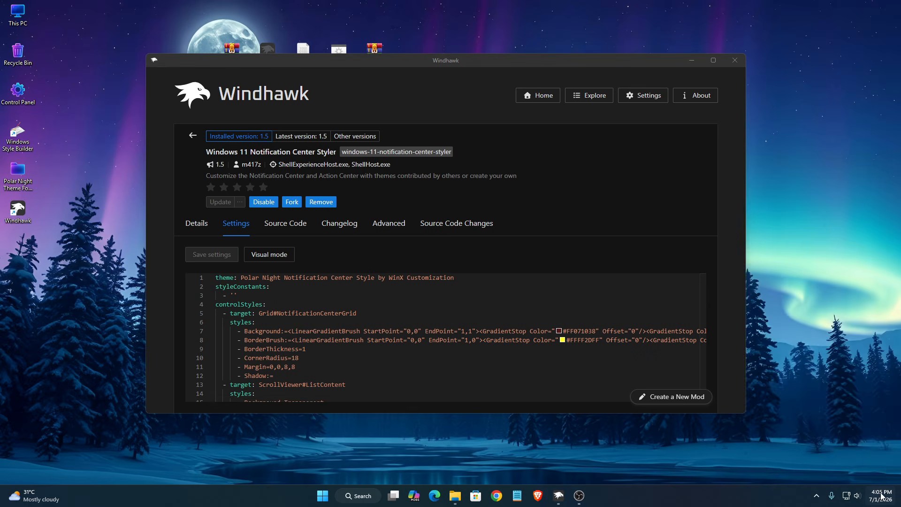
Step: Install the Windows 11 Start Menu Styler mod from the mod list, accepting the risk prompt, and open its settings
click(193, 137)
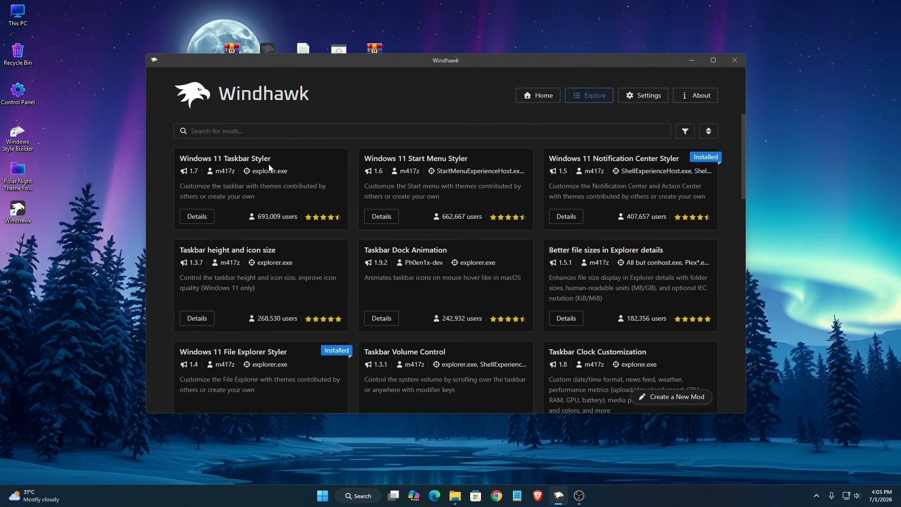
drag(365, 158, 486, 169)
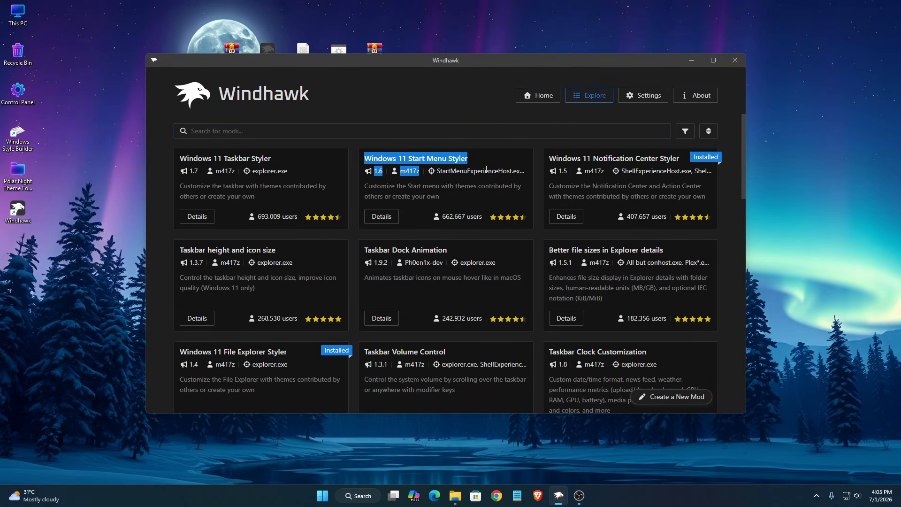
click(381, 217)
click(217, 175)
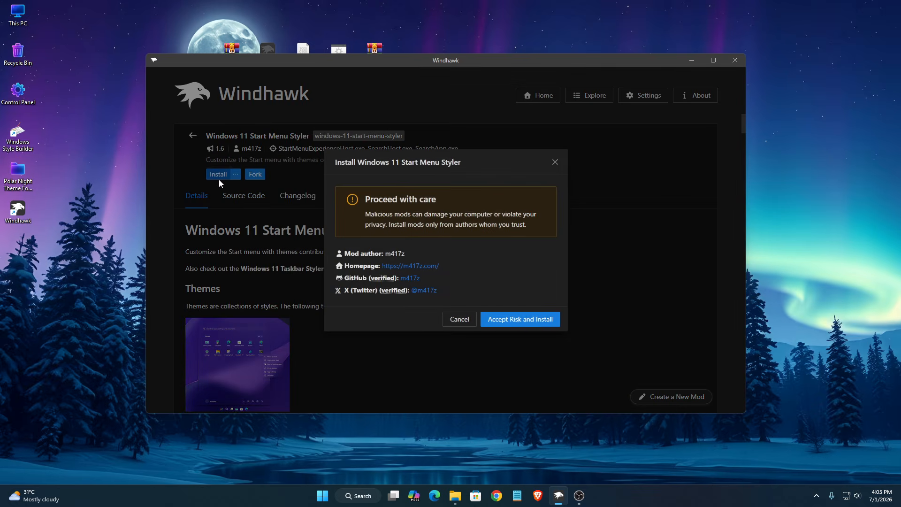
click(512, 320)
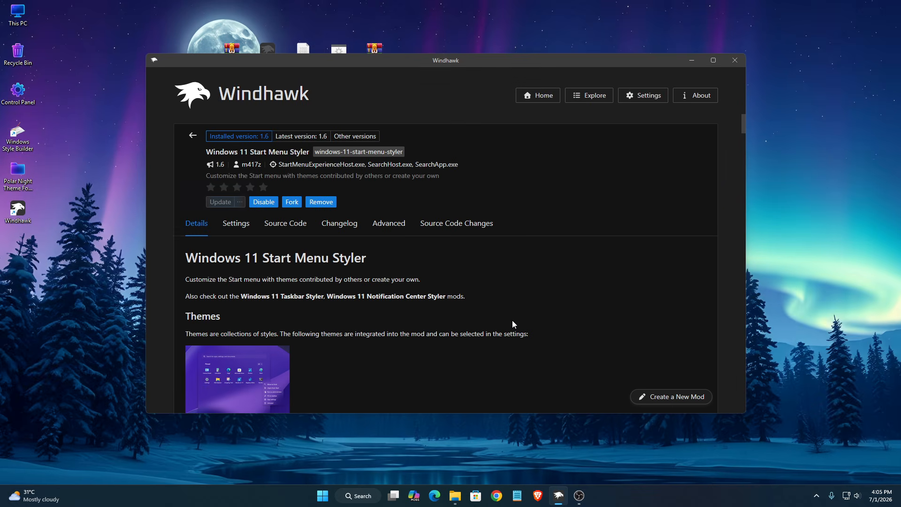
click(233, 232)
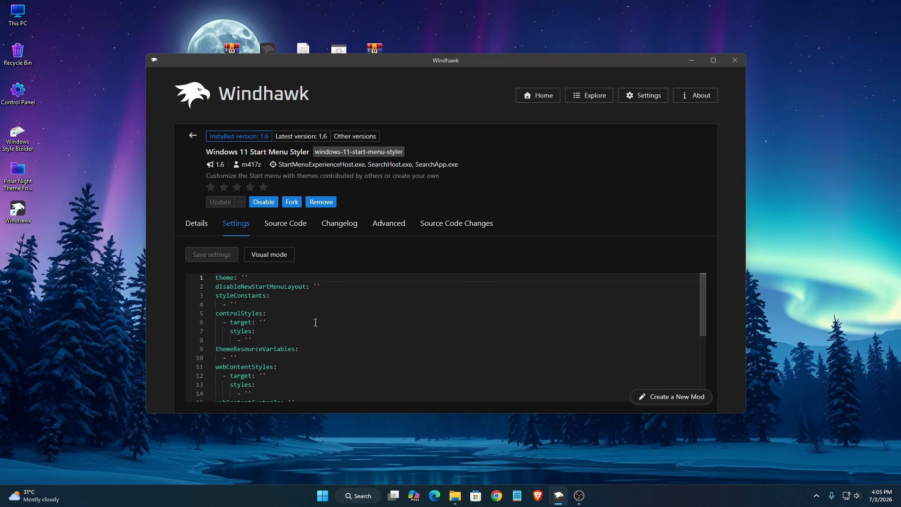
Step: Clear the Start Menu Styler mod's default settings text and copy the entire contents of the Windows 11 Start Menu Styler text file
scroll(316, 323, down, 5)
key(ctrl+a)
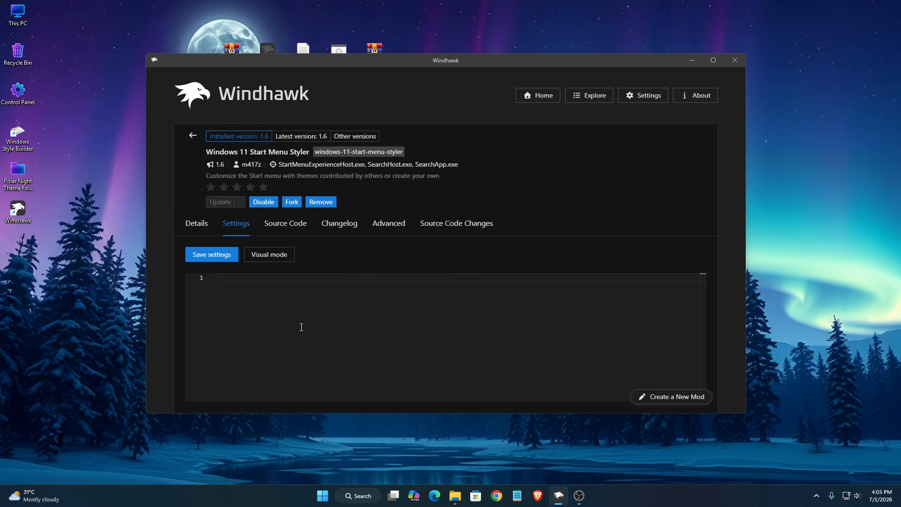
click(456, 490)
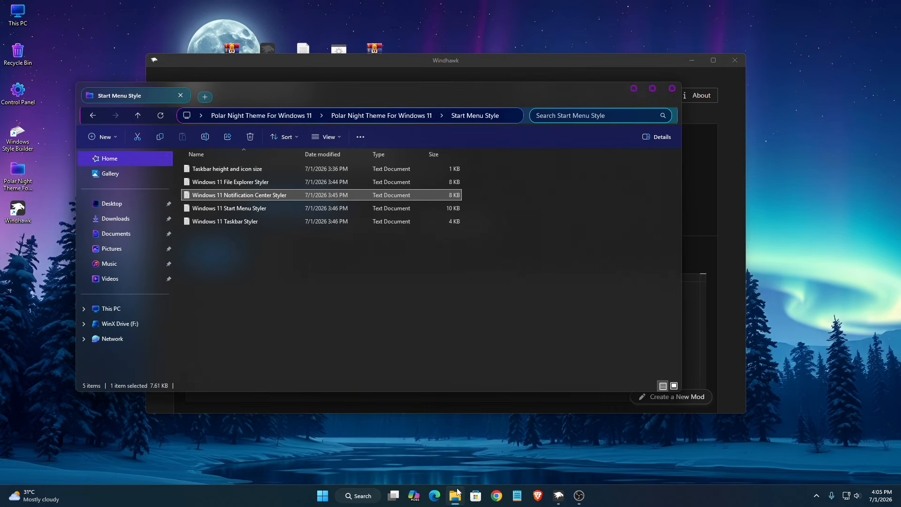
right_click(227, 207)
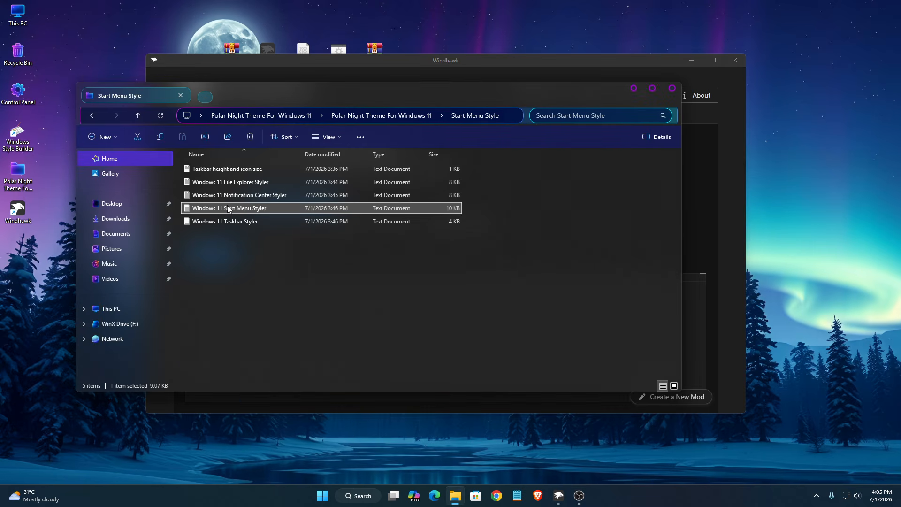
click(253, 223)
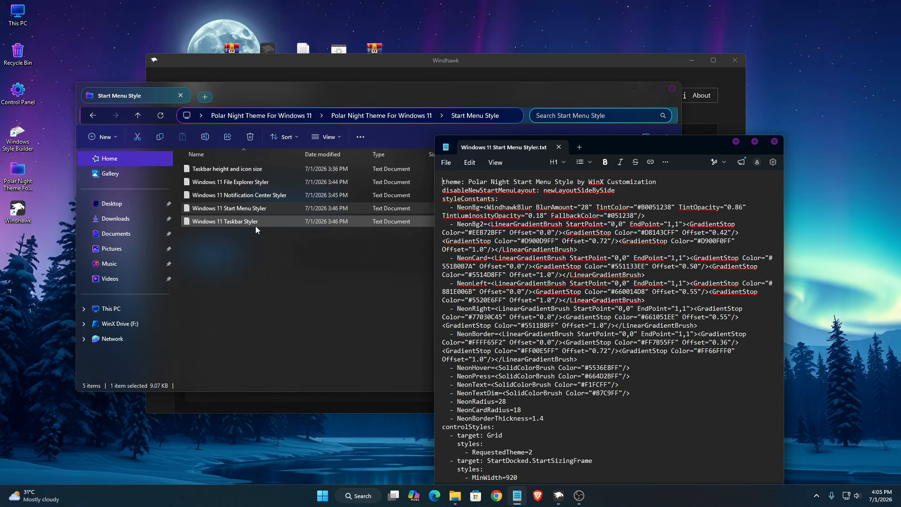
right_click(497, 237)
click(606, 423)
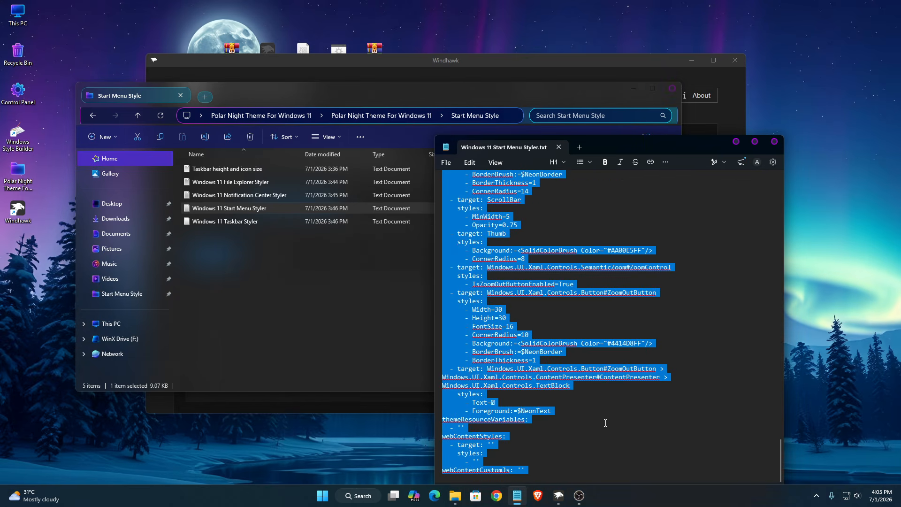
right_click(481, 269)
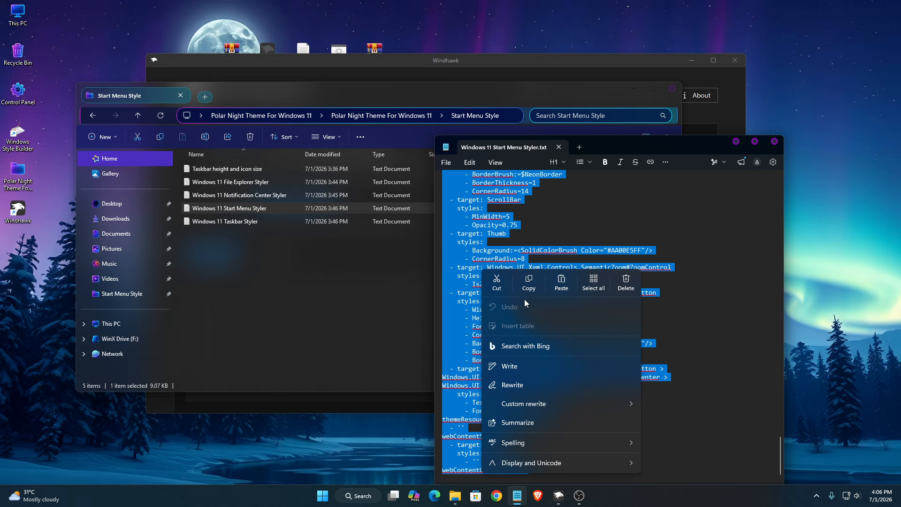
click(529, 283)
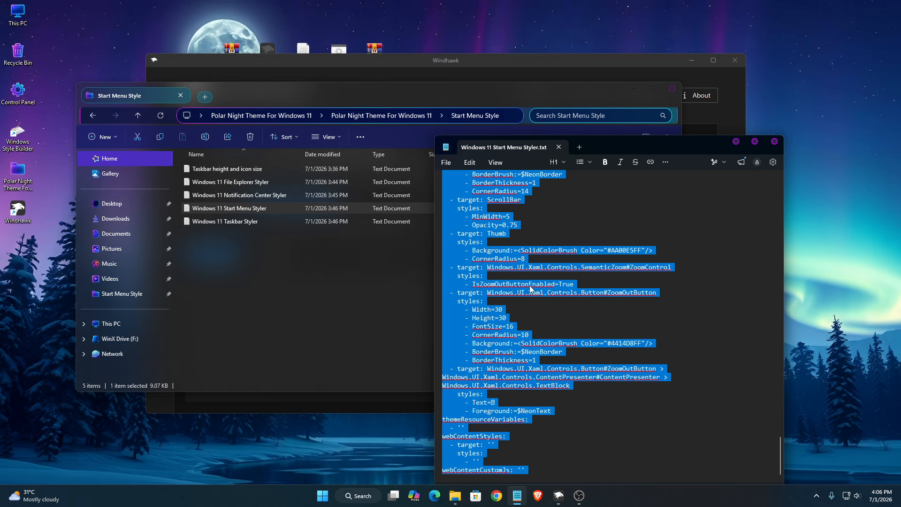
Step: Close the text file, paste the copied contents into the Windows 11 Start Menu Styler mod's settings in Windhawk and save them
click(770, 148)
click(634, 89)
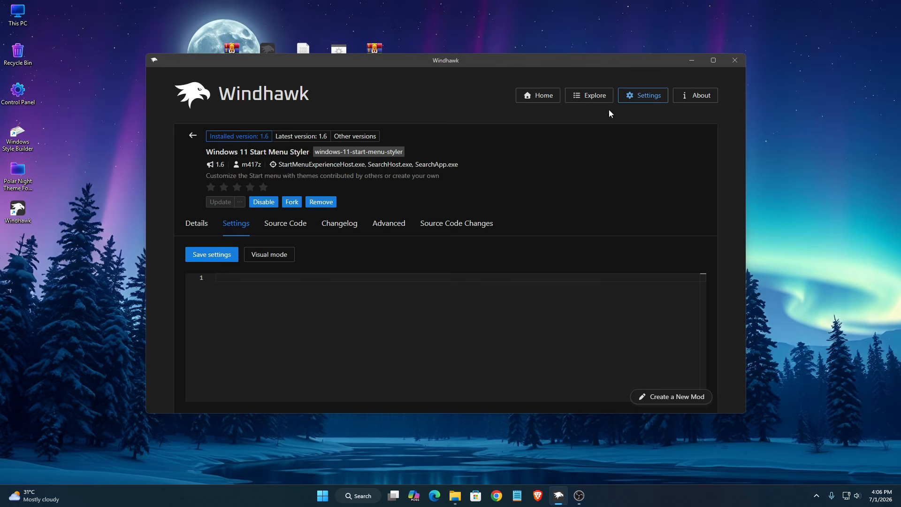
right_click(242, 277)
click(262, 328)
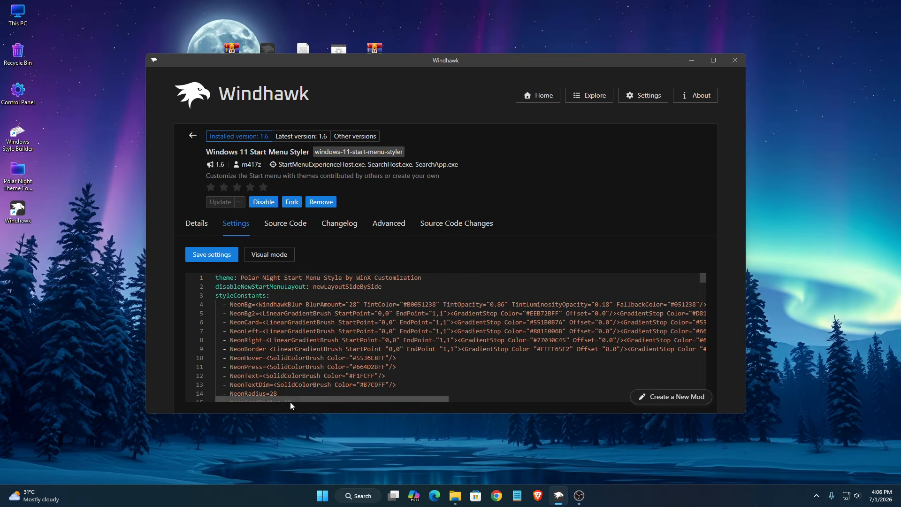
click(322, 494)
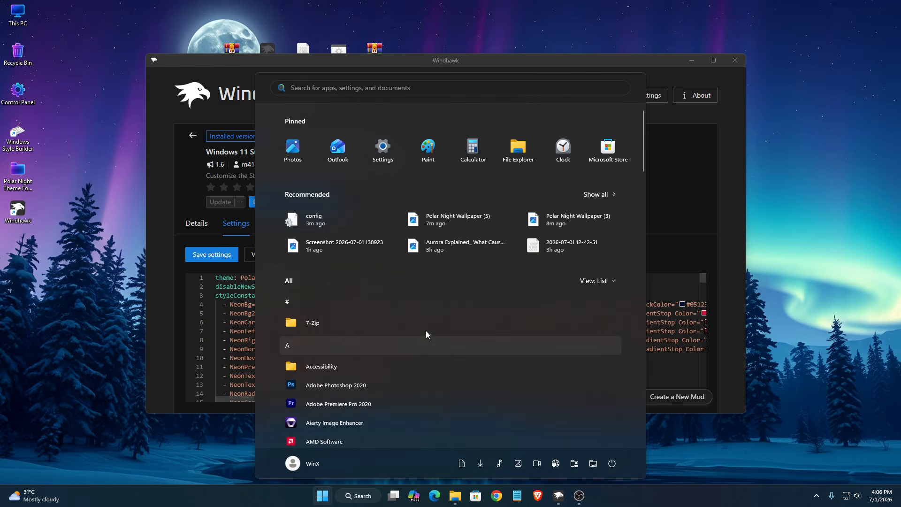
click(183, 205)
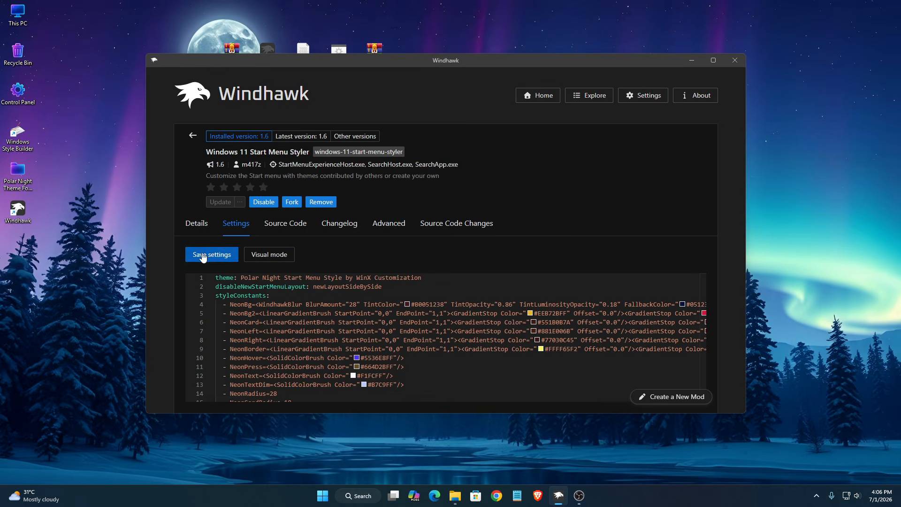
click(207, 255)
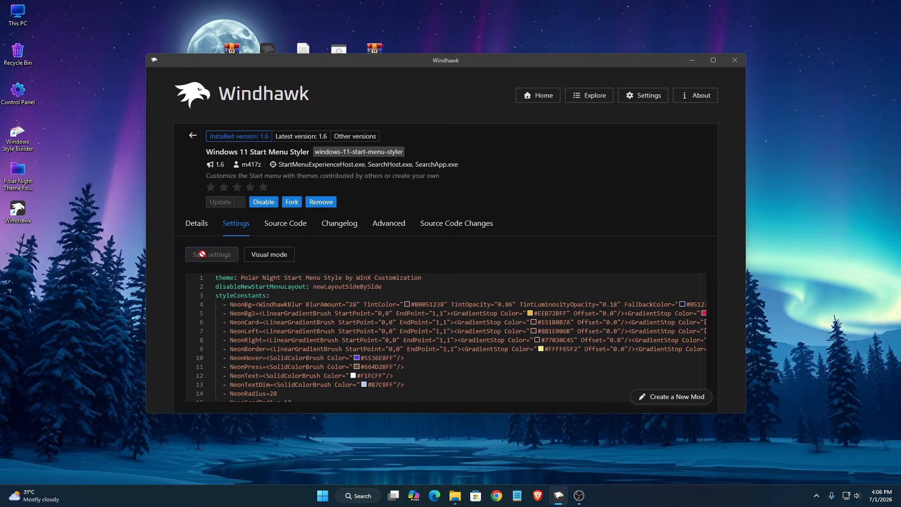
Step: Open the Start menu to check its styling, including the full Recommended list and the list of all apps, and close it
click(323, 495)
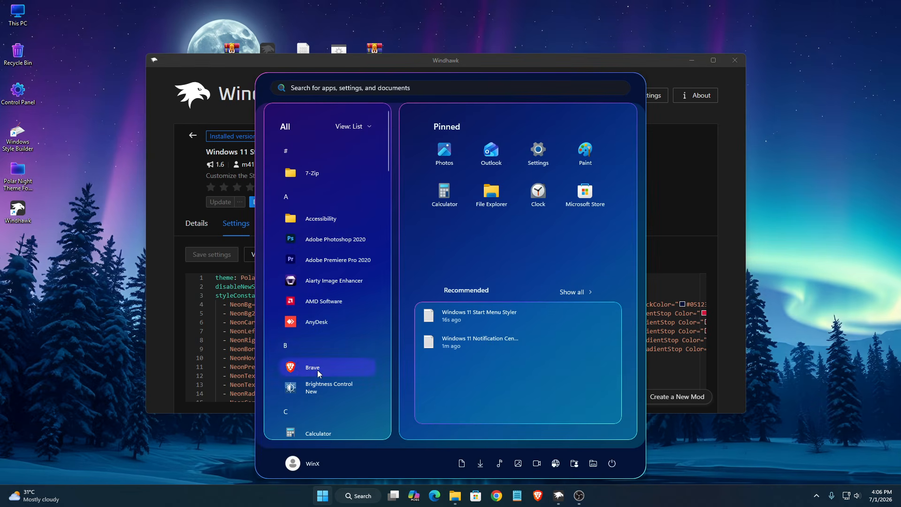
click(587, 291)
scroll(512, 281, down, 3)
scroll(508, 298, up, 3)
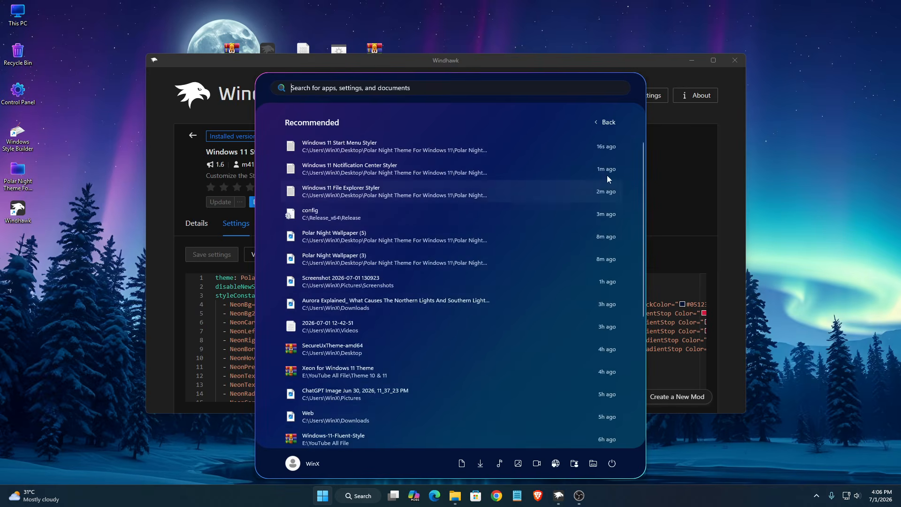
click(604, 124)
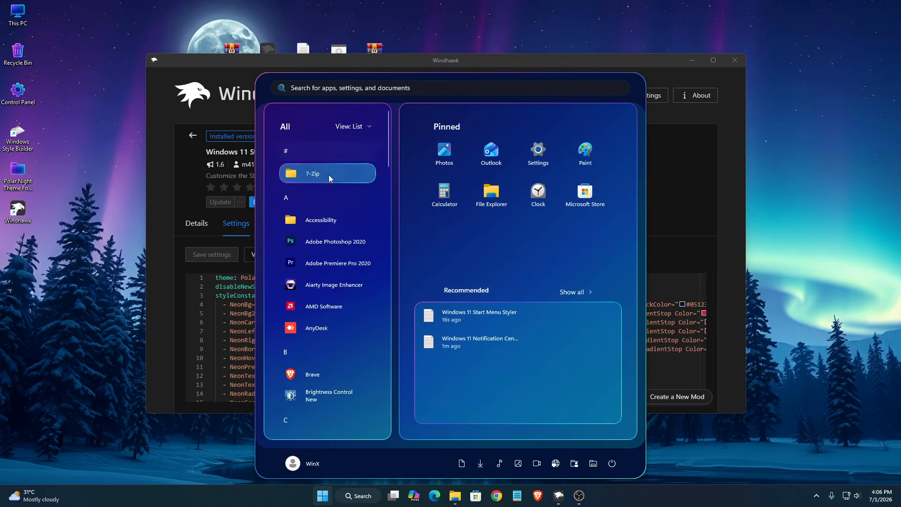
scroll(309, 397, down, 3)
scroll(319, 400, up, 1)
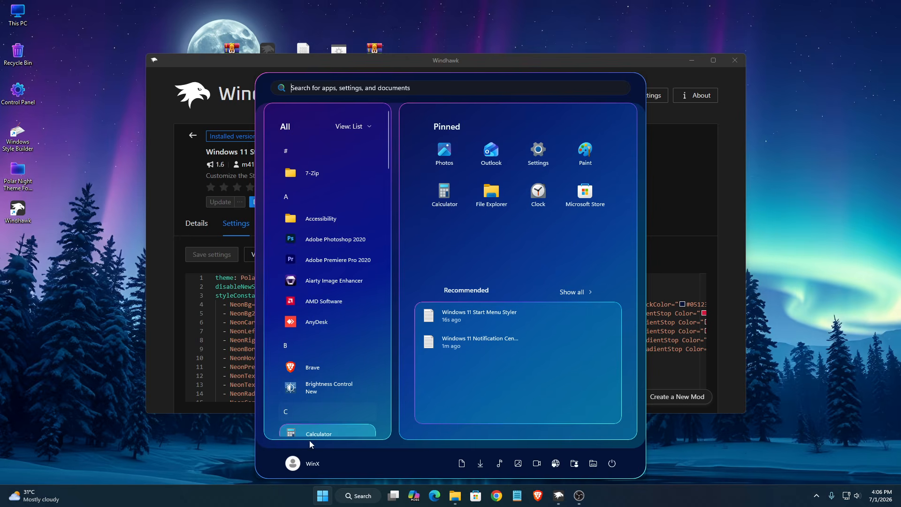
click(323, 496)
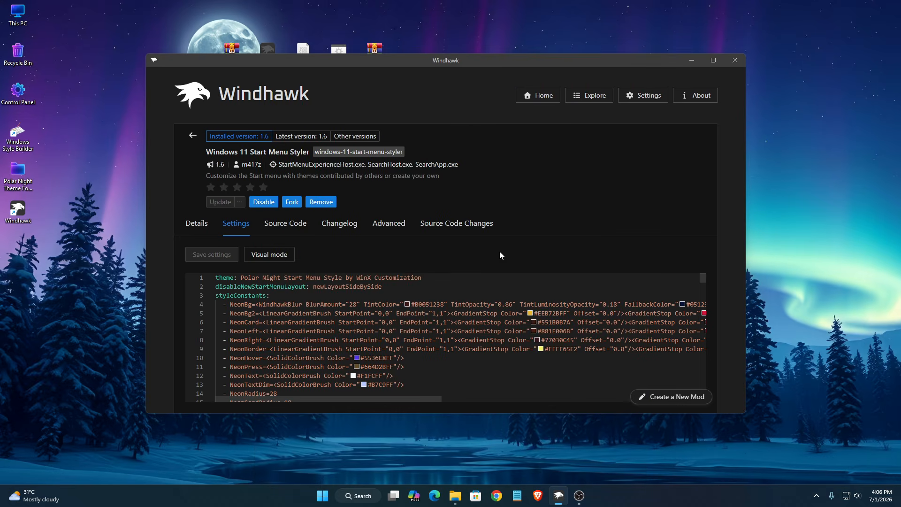
Step: Return to the mod list and install the Windows 11 Taskbar Styler mod, accepting the risk prompt
click(190, 137)
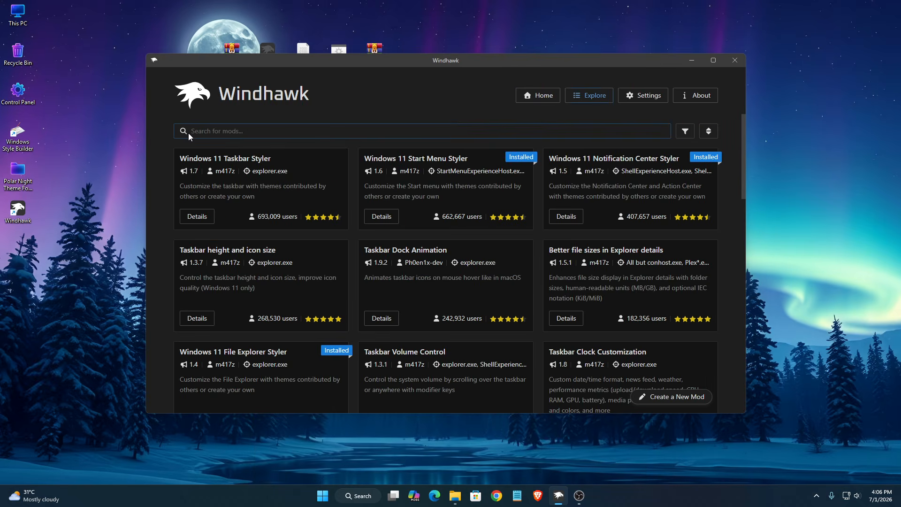
click(197, 218)
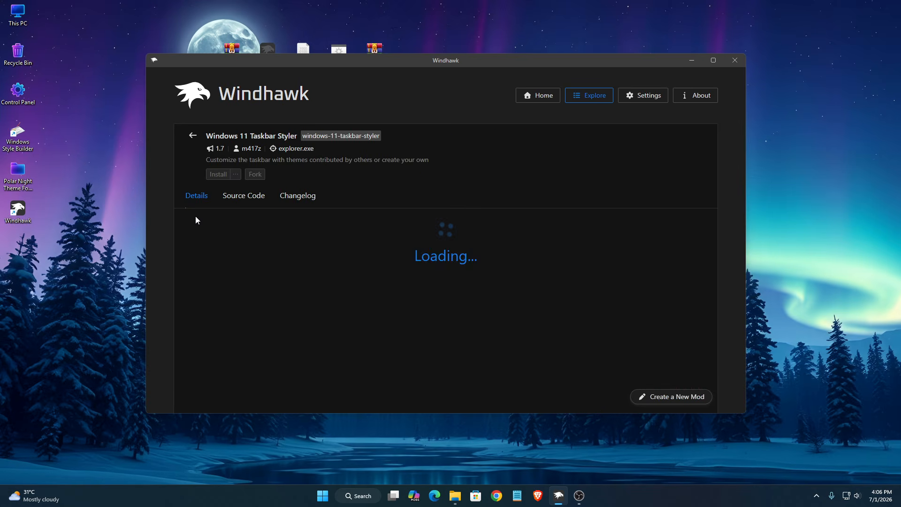
click(216, 174)
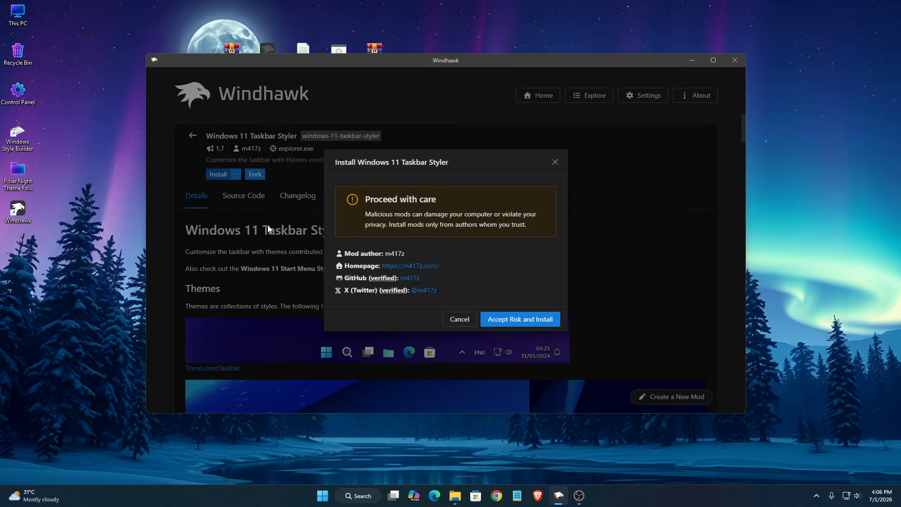
click(510, 319)
Step: Switch to the Start Menu Style folder, open the Windows 11 Taskbar Styler text file and copy its entire contents
click(463, 497)
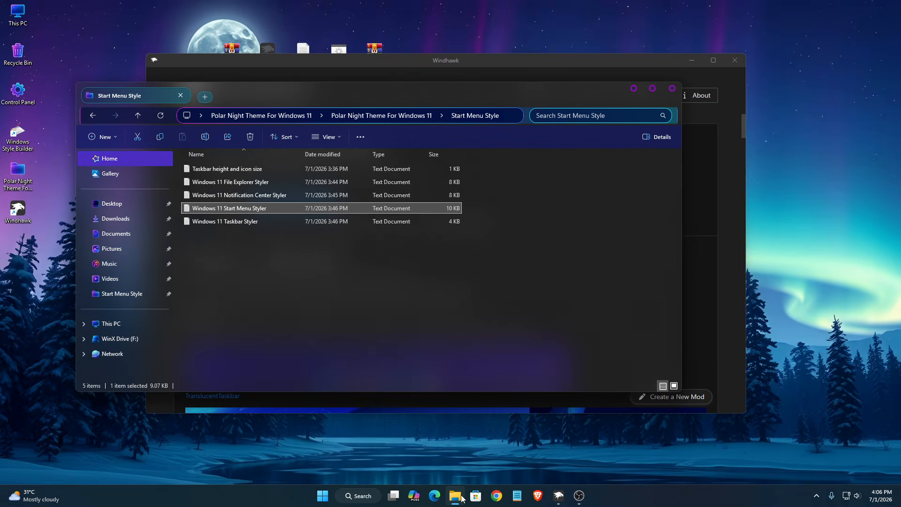
click(217, 223)
right_click(217, 221)
click(243, 248)
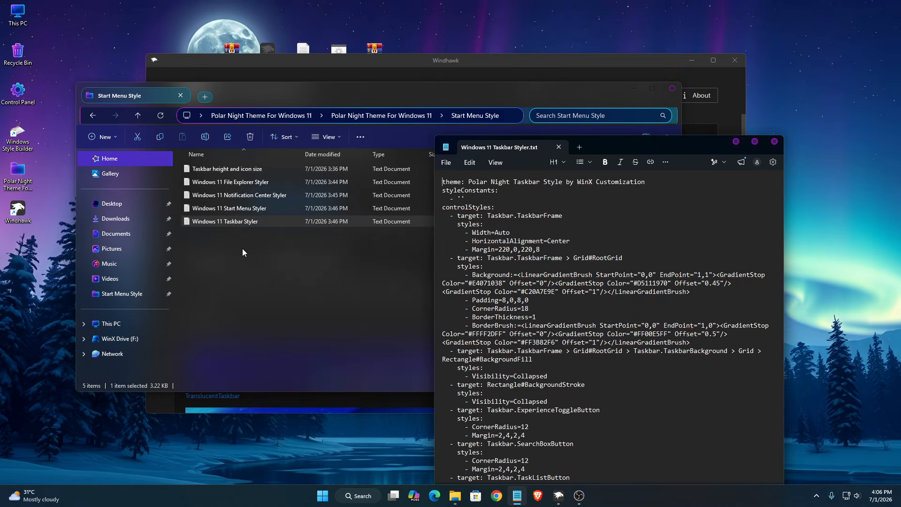
right_click(508, 272)
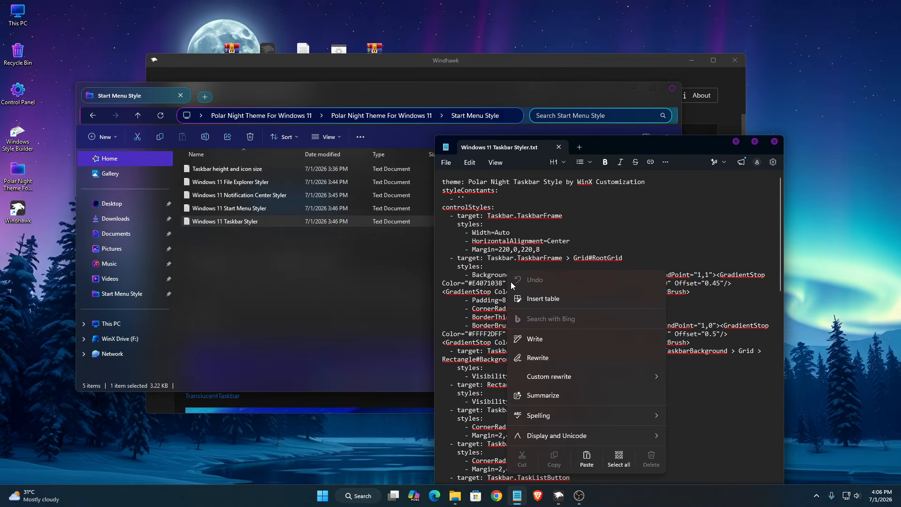
click(618, 462)
right_click(517, 339)
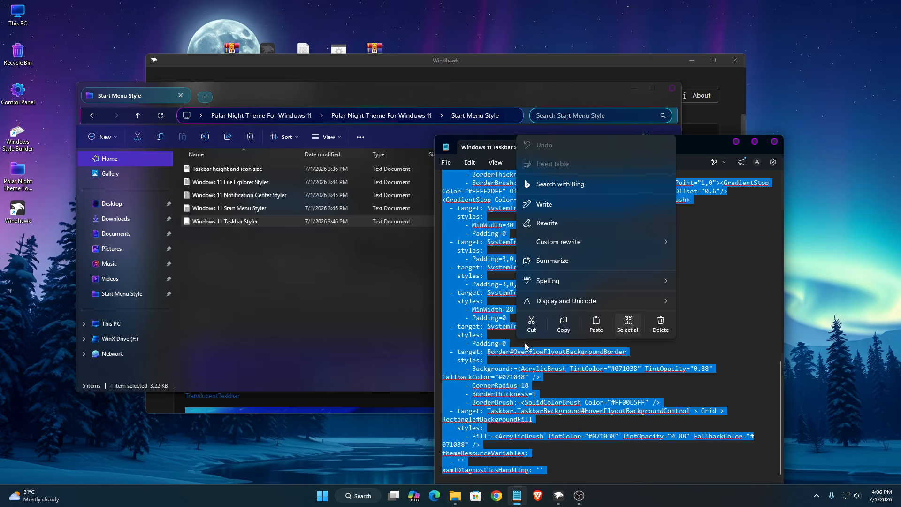
click(562, 318)
Step: Close the text file, replace the Windows 11 Taskbar Styler mod's default settings text in Windhawk with the copied contents and save
click(774, 142)
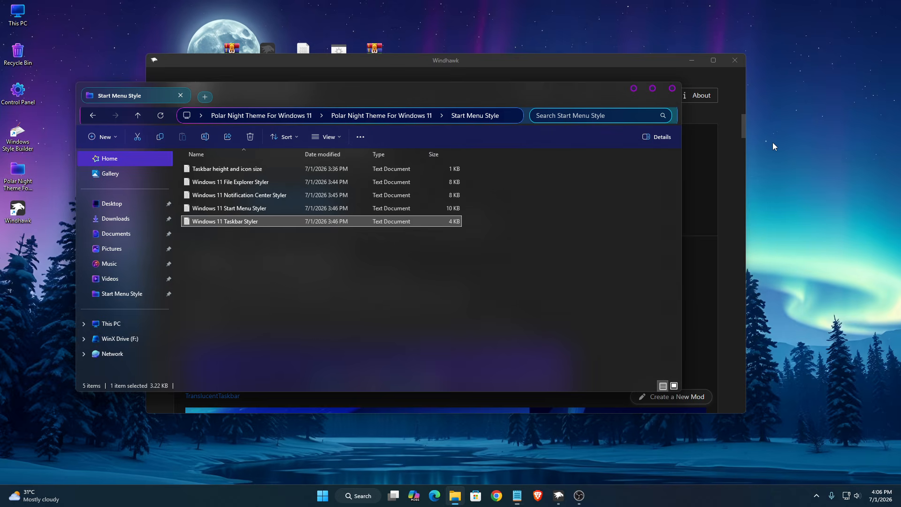
click(634, 89)
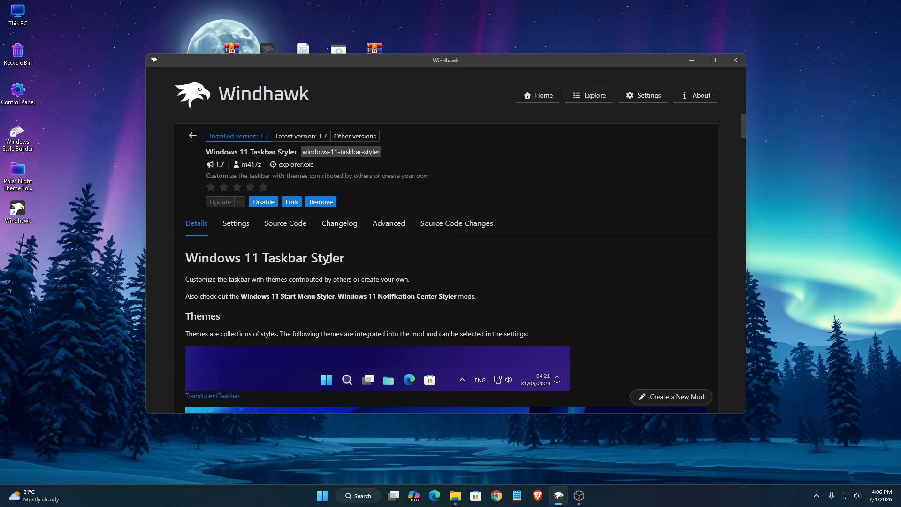
click(235, 226)
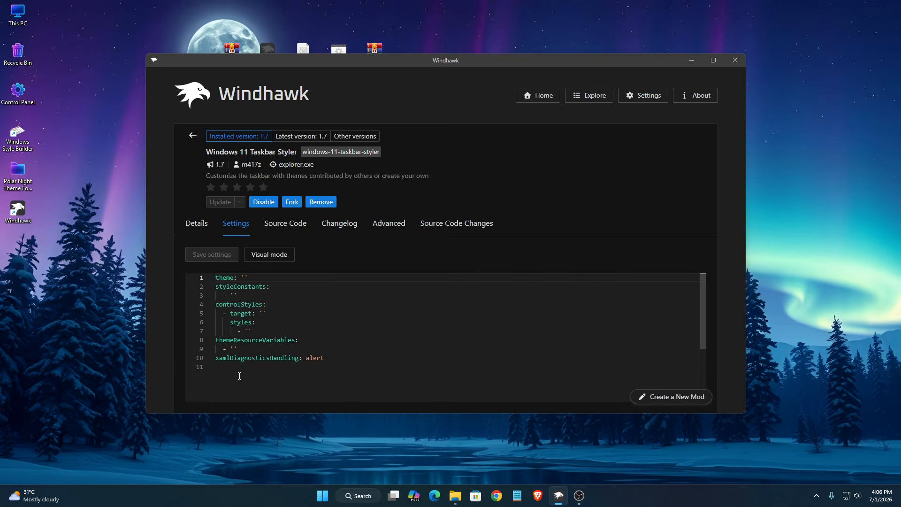
drag(240, 376, 139, 208)
key(Delete)
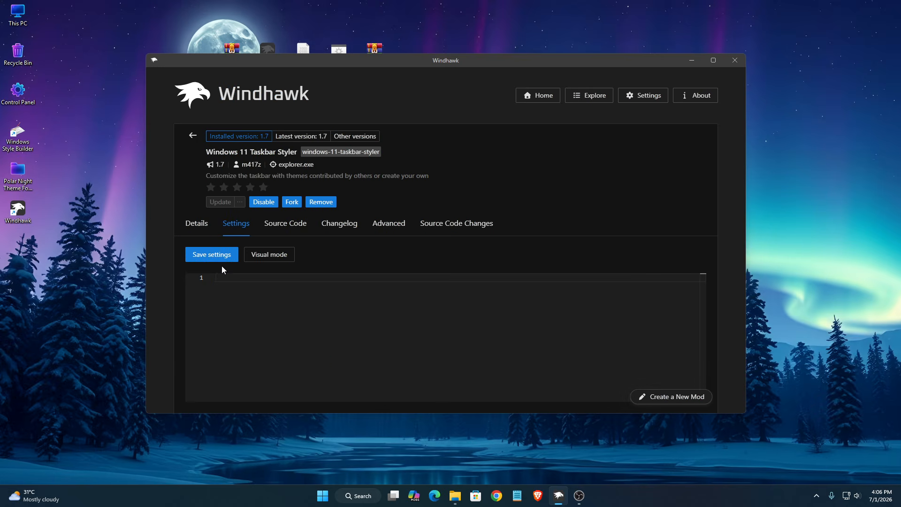
right_click(227, 278)
click(243, 326)
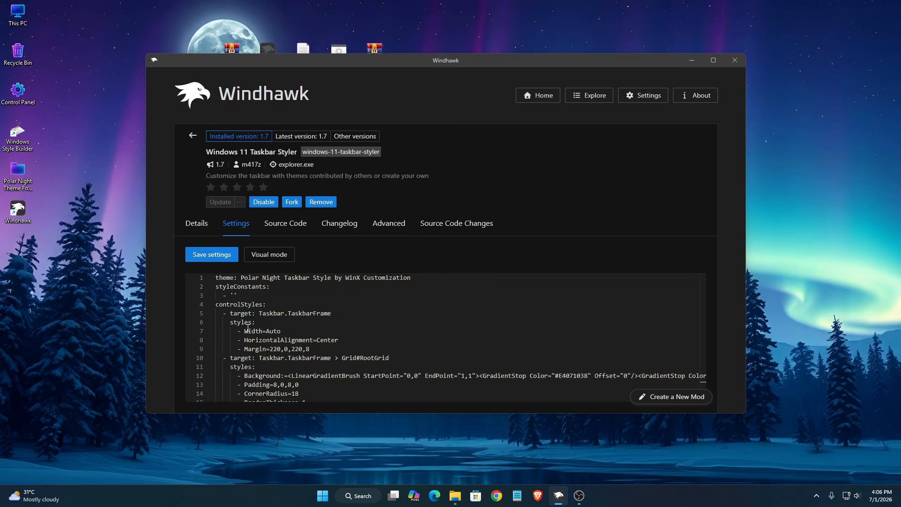
click(202, 255)
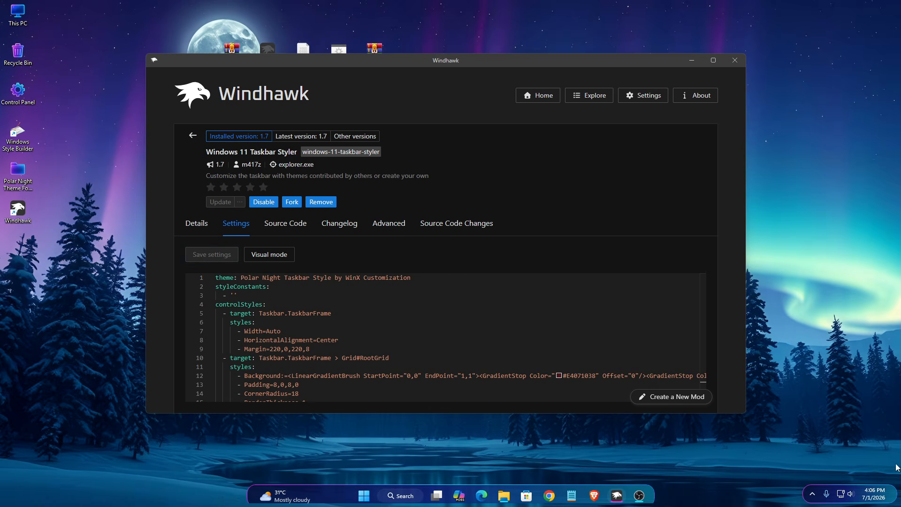
Step: Return to the mod list and install the Taskbar height and icon size mod, accepting the risk prompt
click(189, 134)
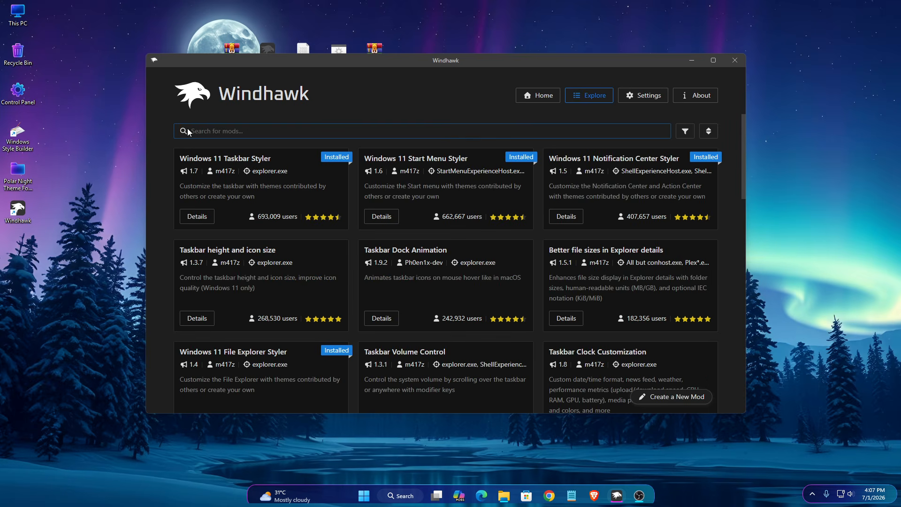
click(194, 320)
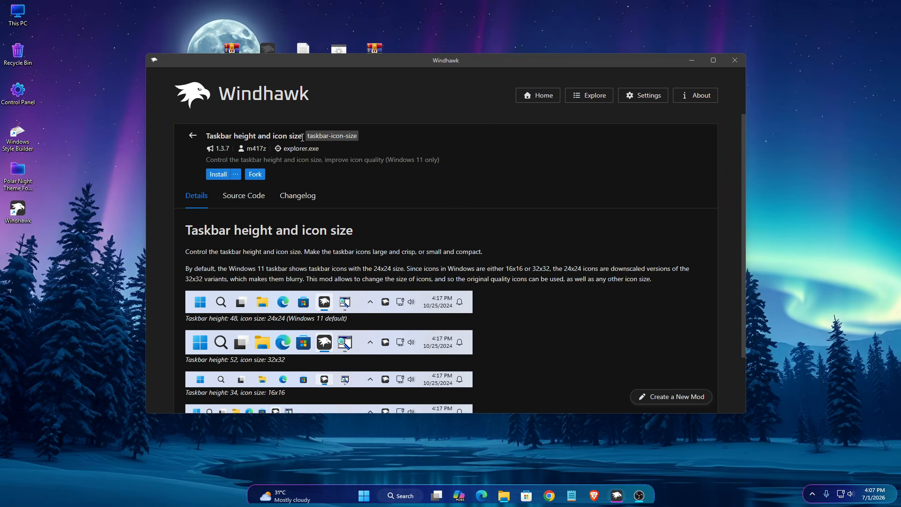
drag(302, 137, 221, 139)
click(219, 174)
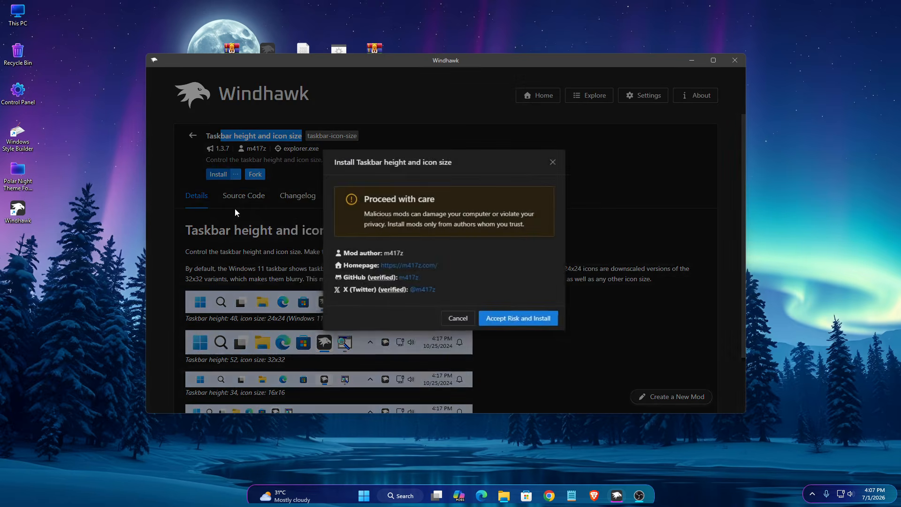
click(484, 320)
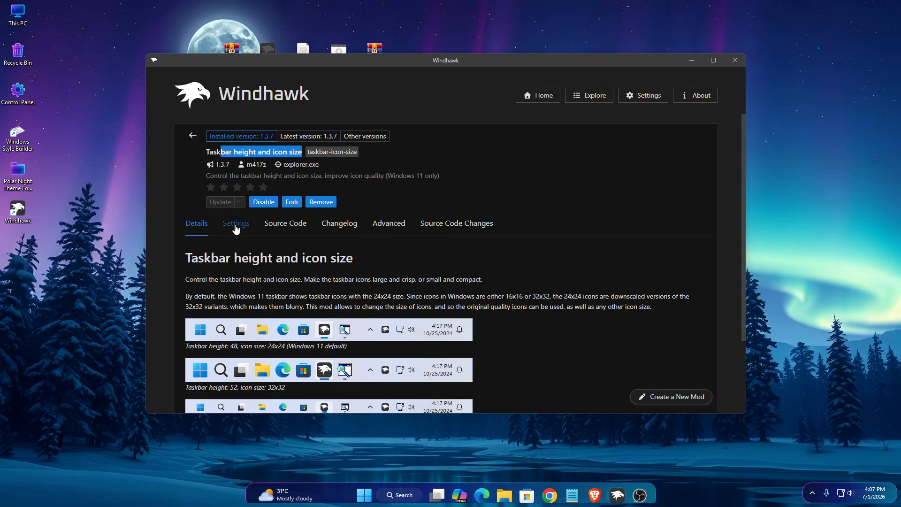
Step: Open the Taskbar height and icon size mod's settings and clear all the default settings text
click(236, 226)
drag(320, 396, 166, 252)
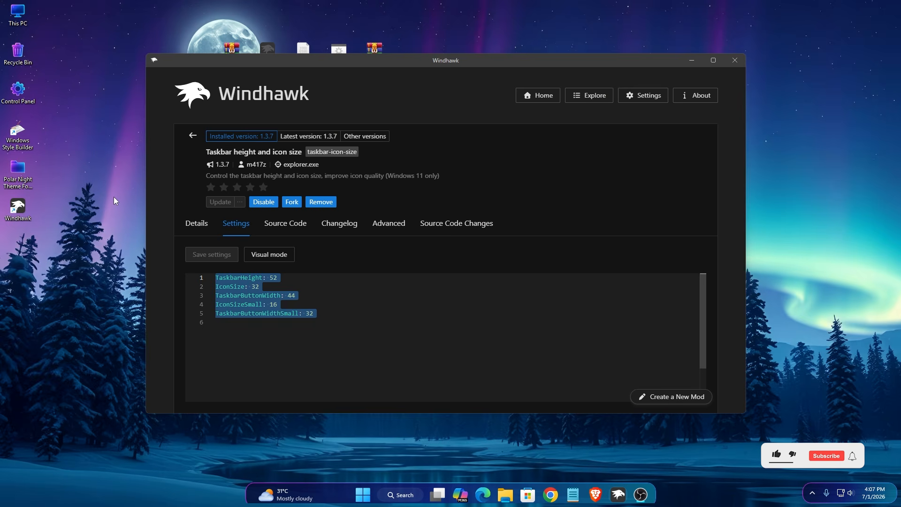
key(Delete)
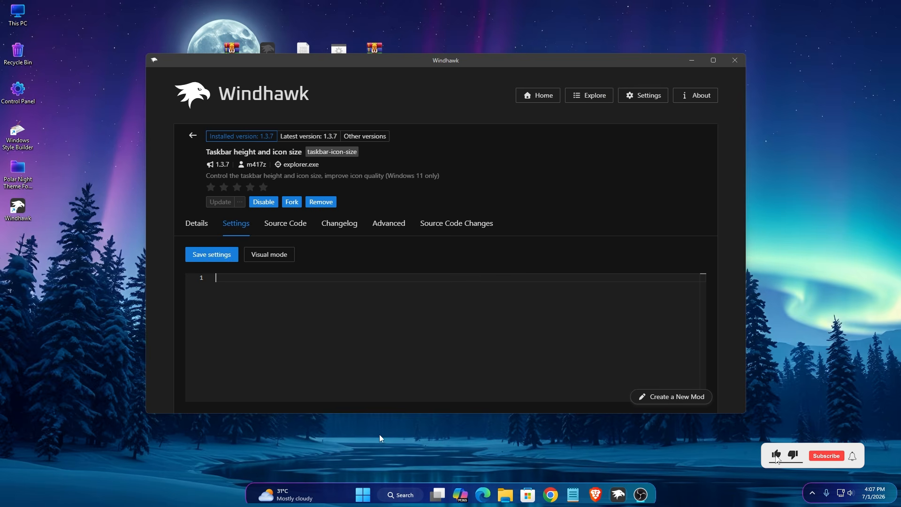
Step: Switch to the Start Menu Style folder, open the Taskbar height and icon size text file and copy its entire contents
click(502, 496)
right_click(218, 172)
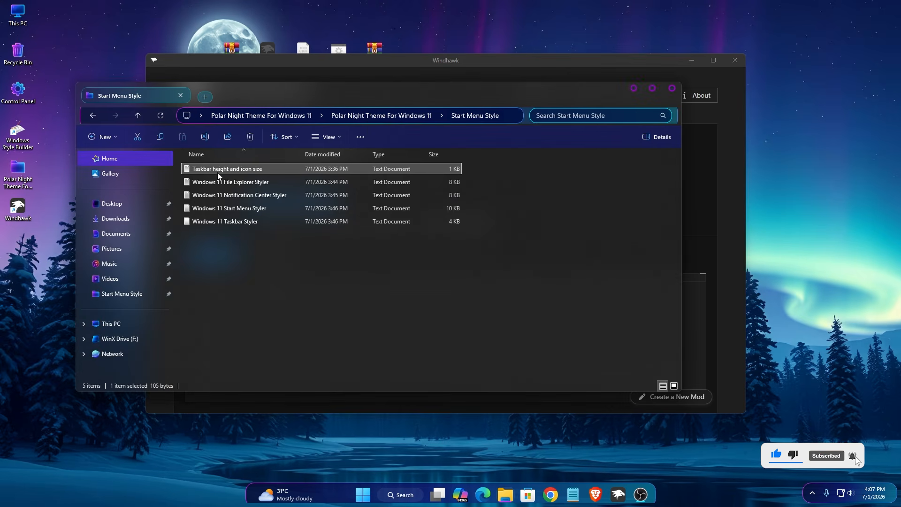
click(248, 212)
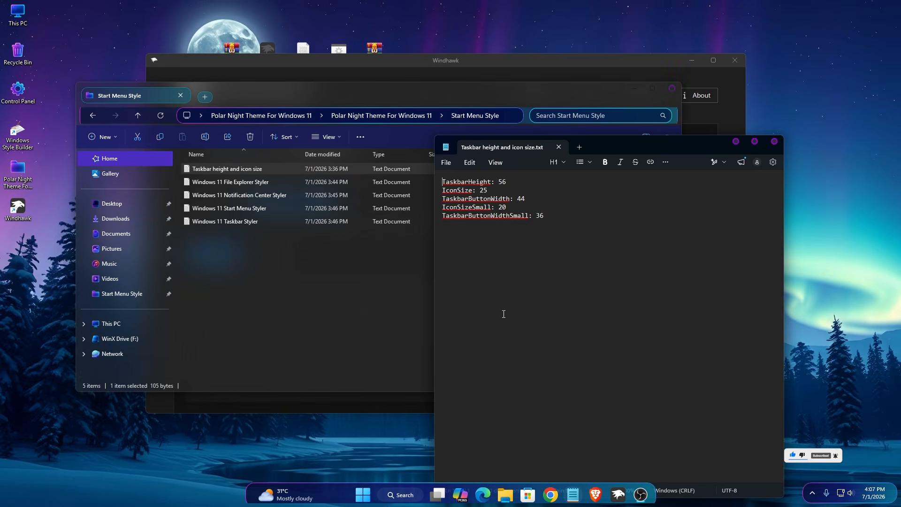
key(ctrl+a)
right_click(460, 196)
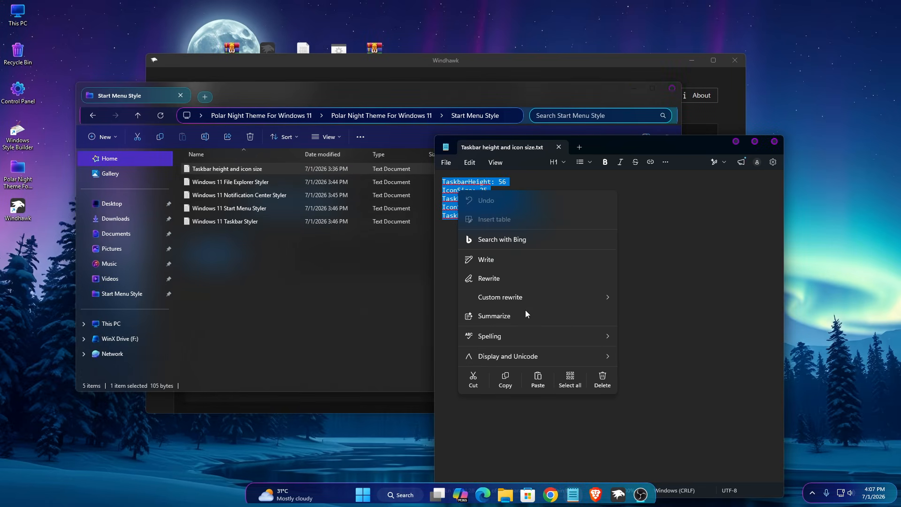
click(504, 379)
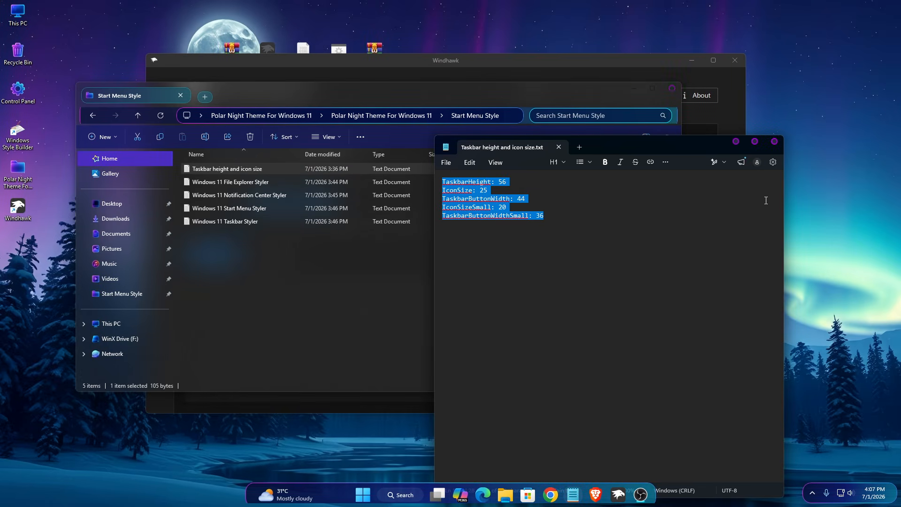
Step: Close the text file, paste the copied values into the Taskbar height and icon size mod's settings, save them and close Windhawk
click(775, 142)
click(635, 89)
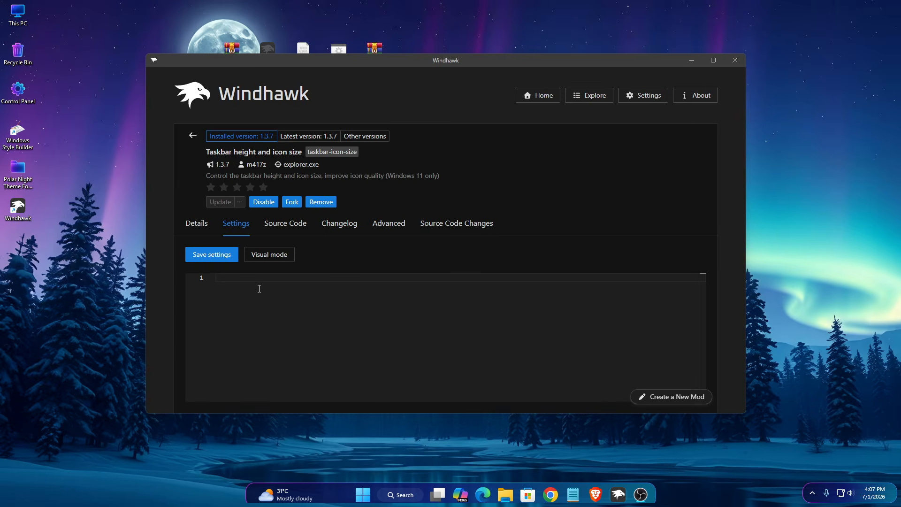
right_click(246, 280)
click(265, 330)
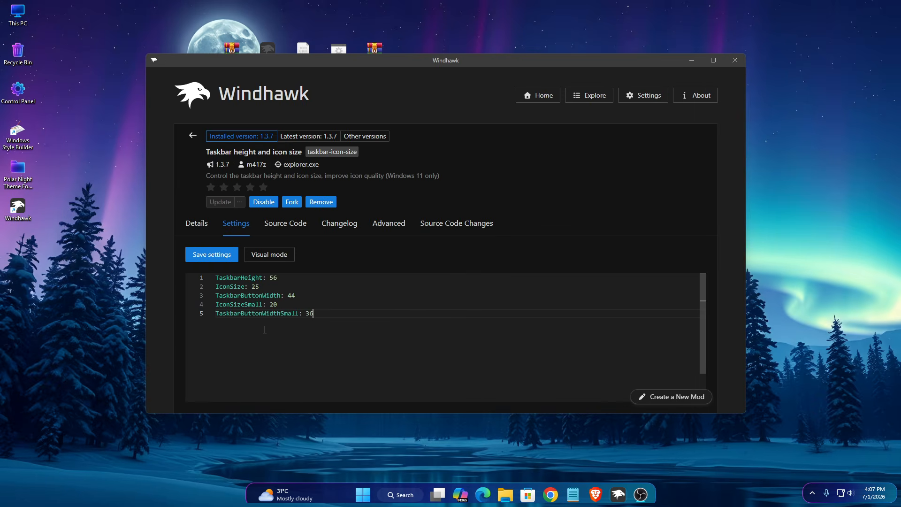
click(218, 254)
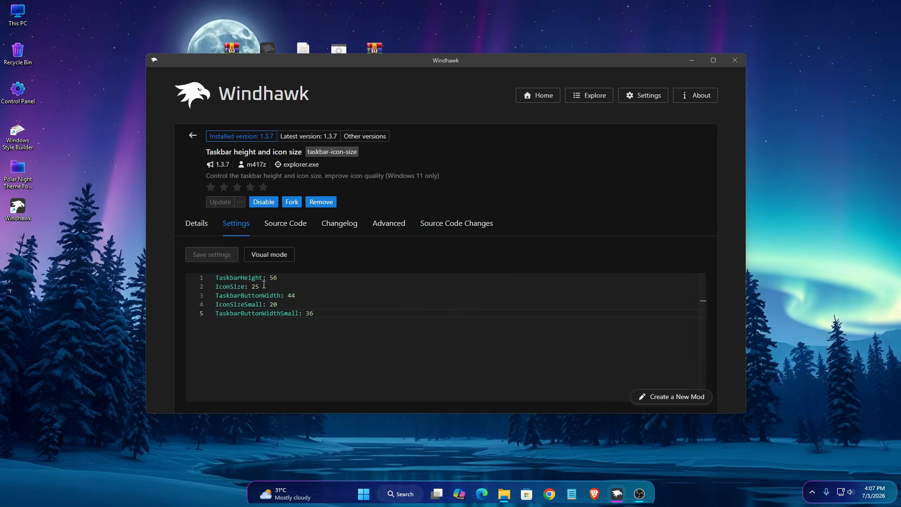
click(743, 61)
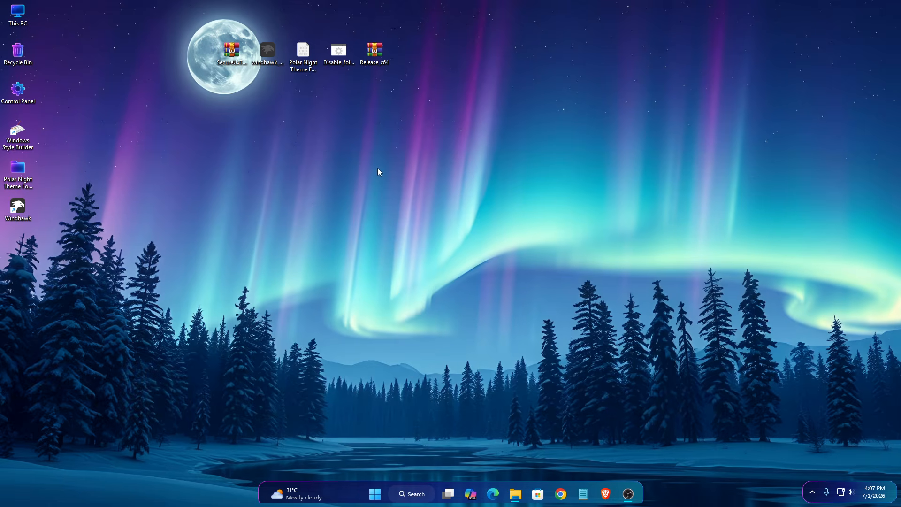
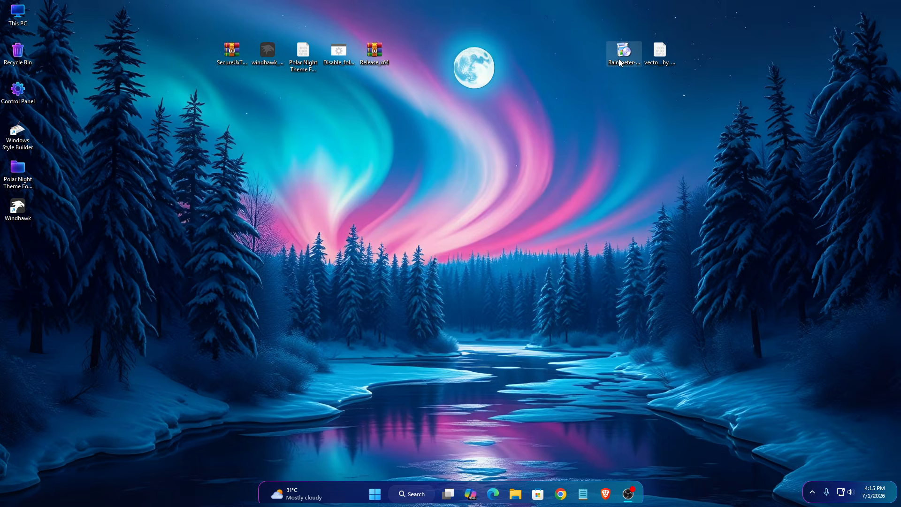
Step: Run the Rainmeter installer from the desktop as administrator and complete a standard installation
right_click(620, 57)
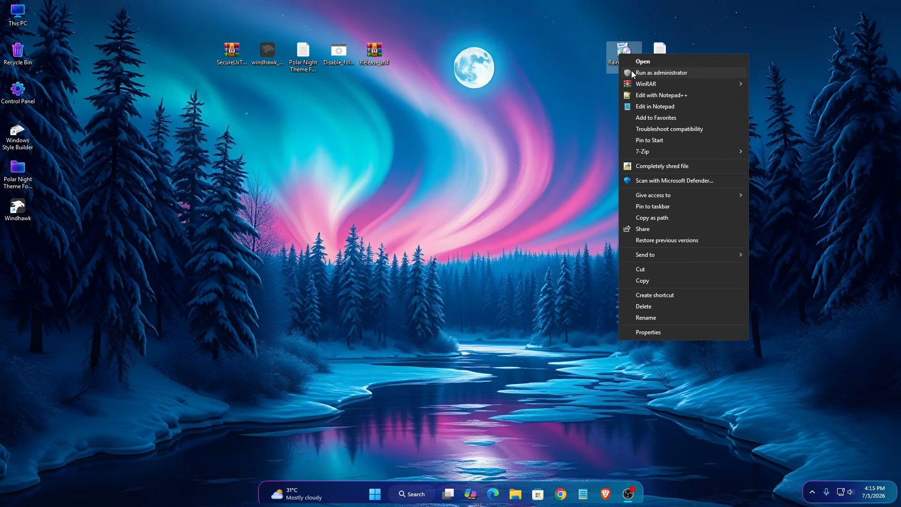
click(635, 73)
click(455, 266)
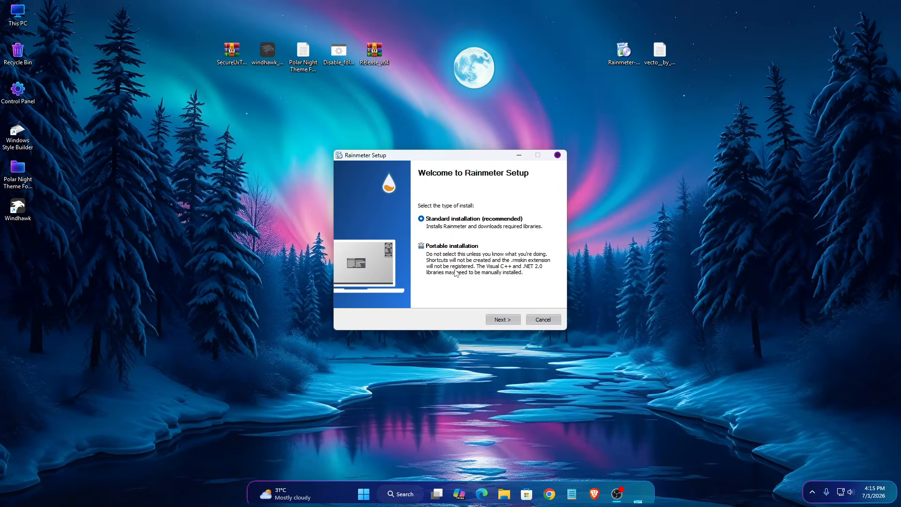
click(501, 319)
click(505, 323)
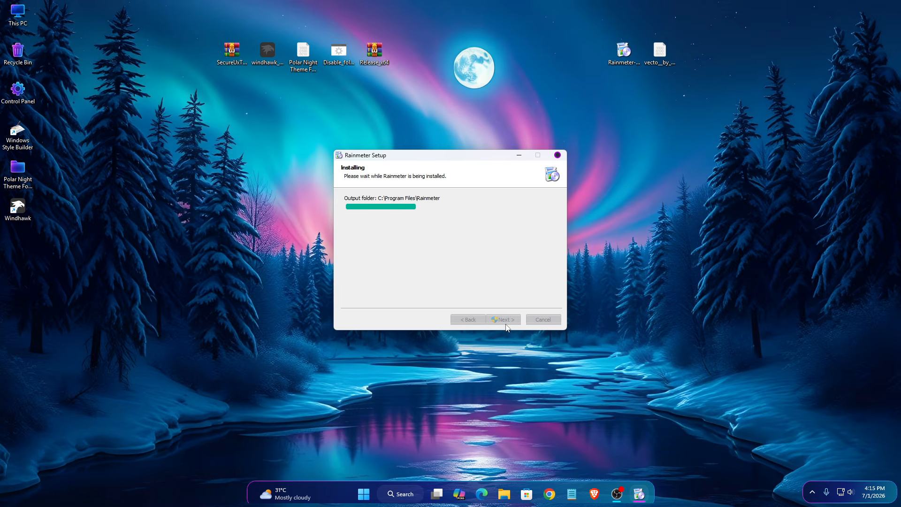
click(506, 321)
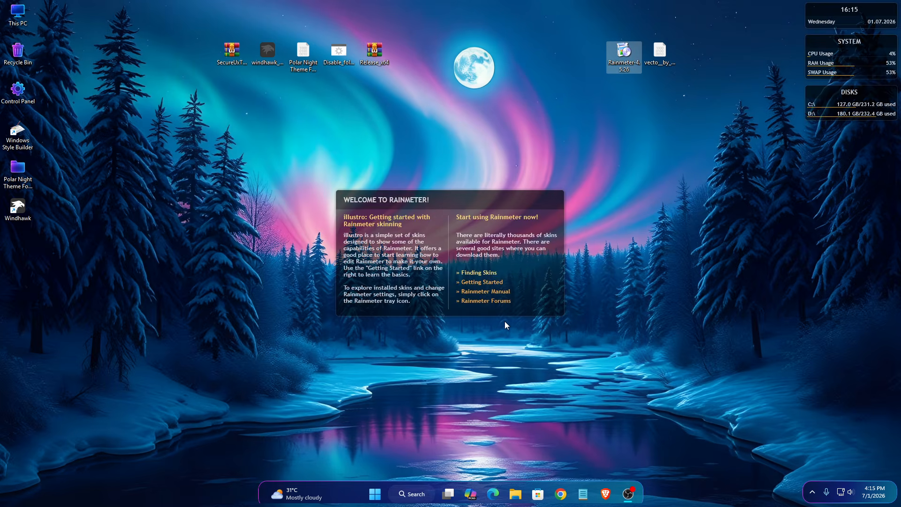
Step: Unload Rainmeter's default Welcome, Disks, System and Clock skins from the desktop
right_click(521, 281)
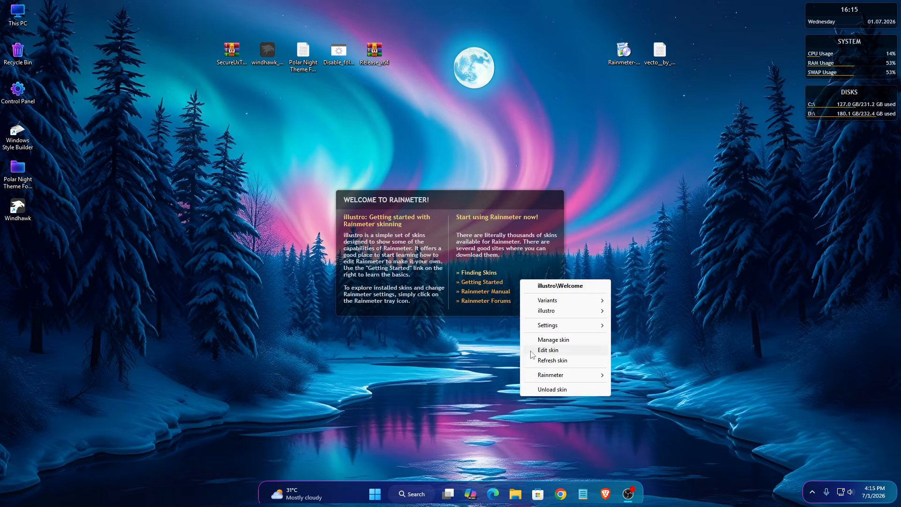
click(548, 390)
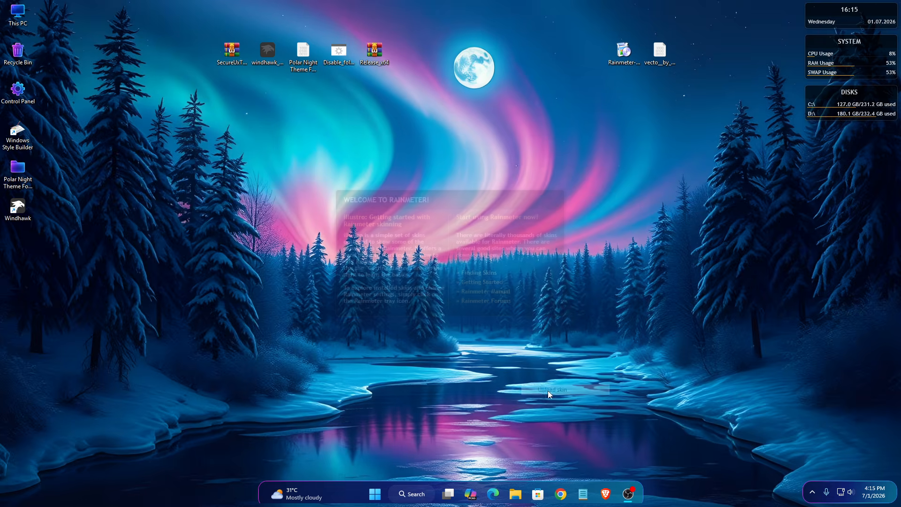
right_click(835, 117)
click(835, 222)
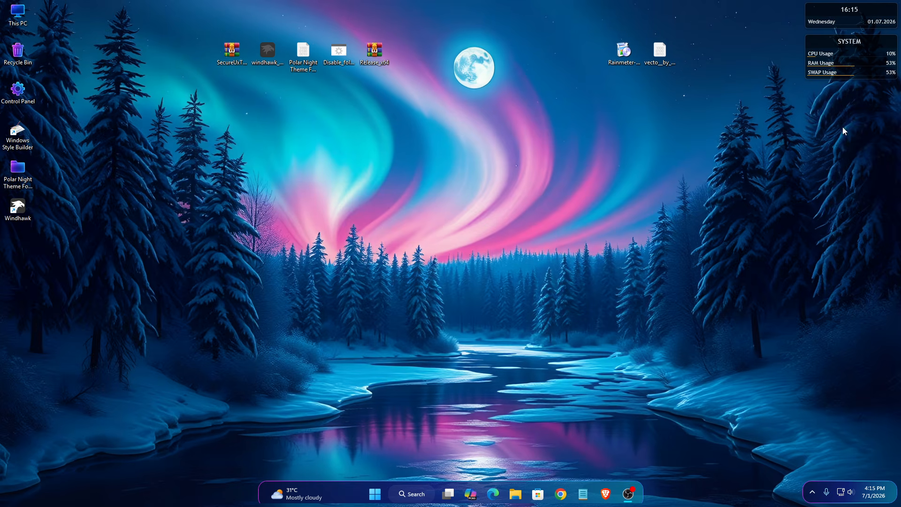
right_click(833, 78)
click(838, 183)
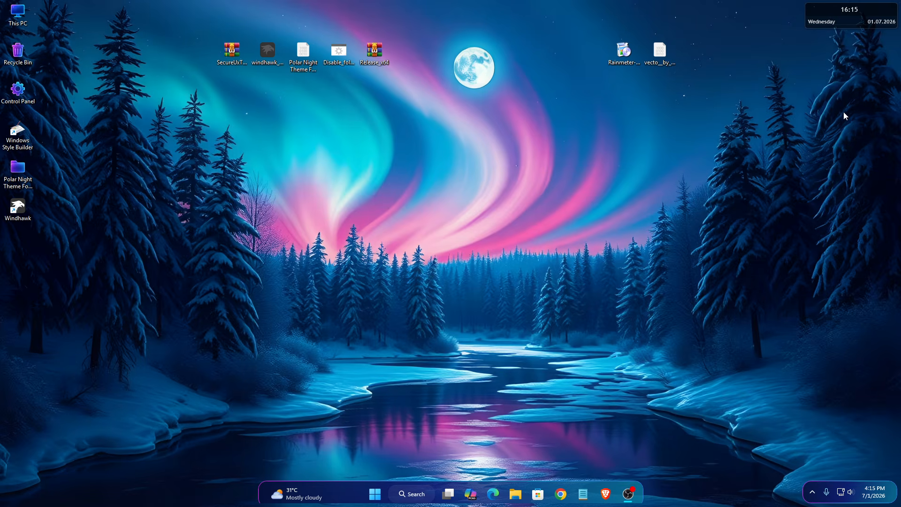
right_click(835, 26)
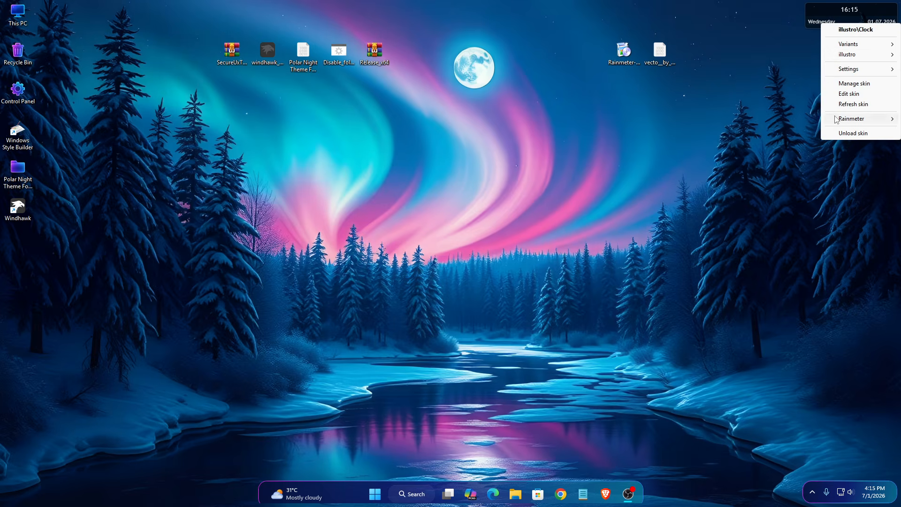
click(838, 132)
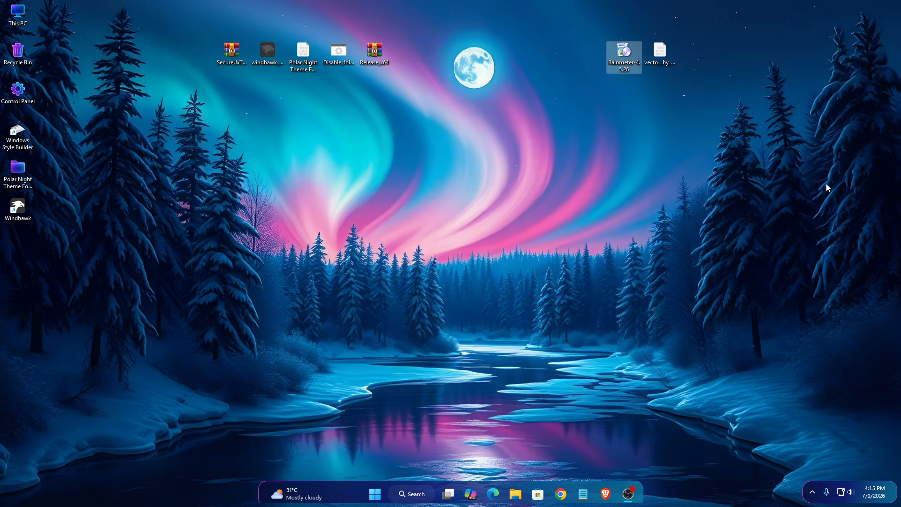
Step: Open the Vecto skin package from the desktop and install it with Apply included layout turned off
right_click(661, 60)
click(690, 93)
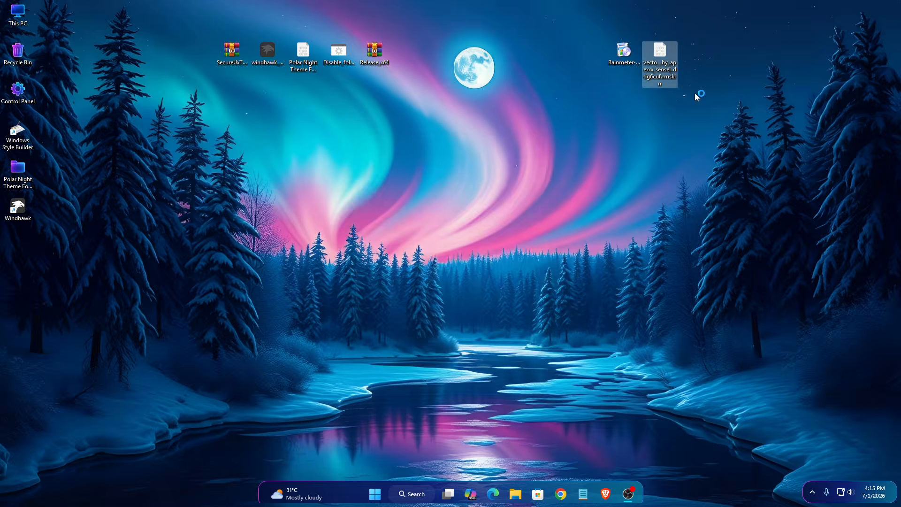
click(389, 316)
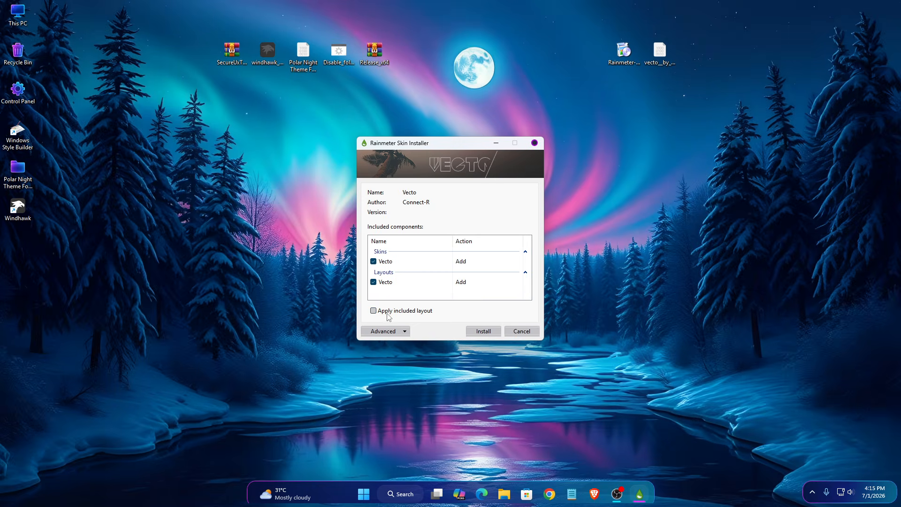
click(480, 332)
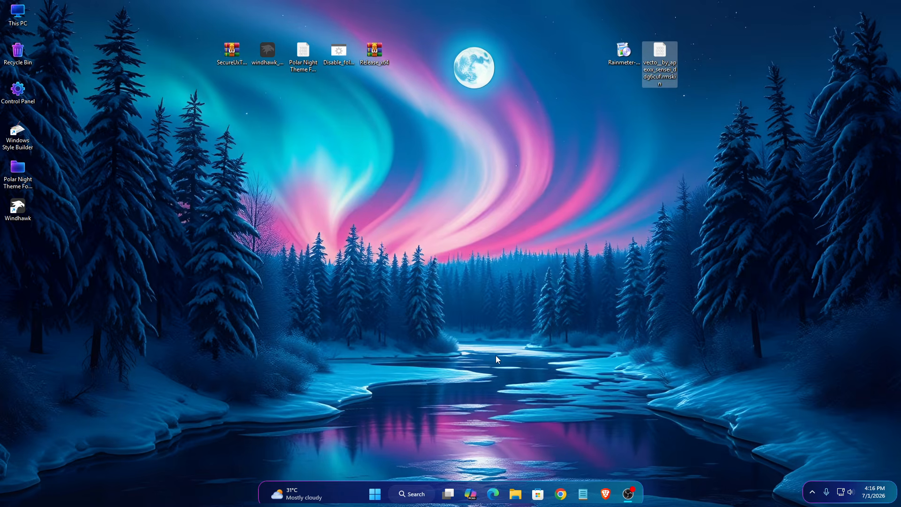
Step: Hide the desktop icons
right_click(487, 230)
mouse_move(502, 240)
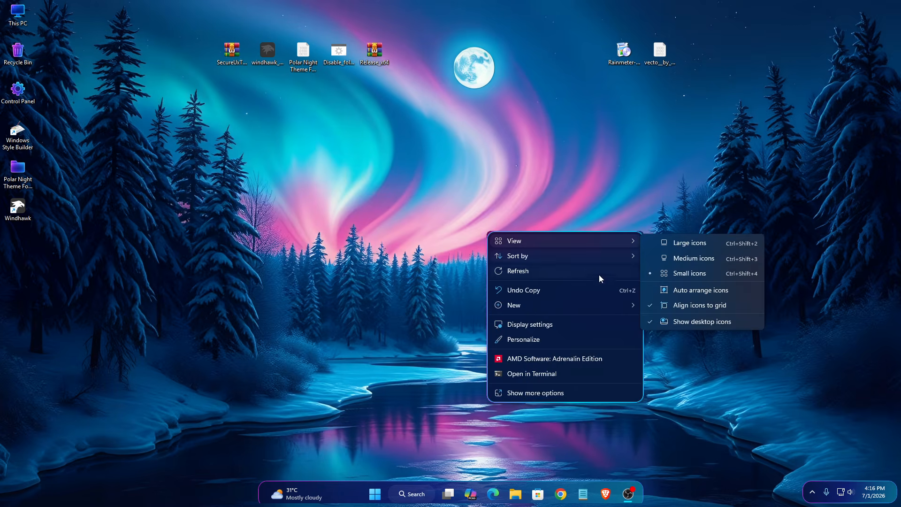
click(668, 323)
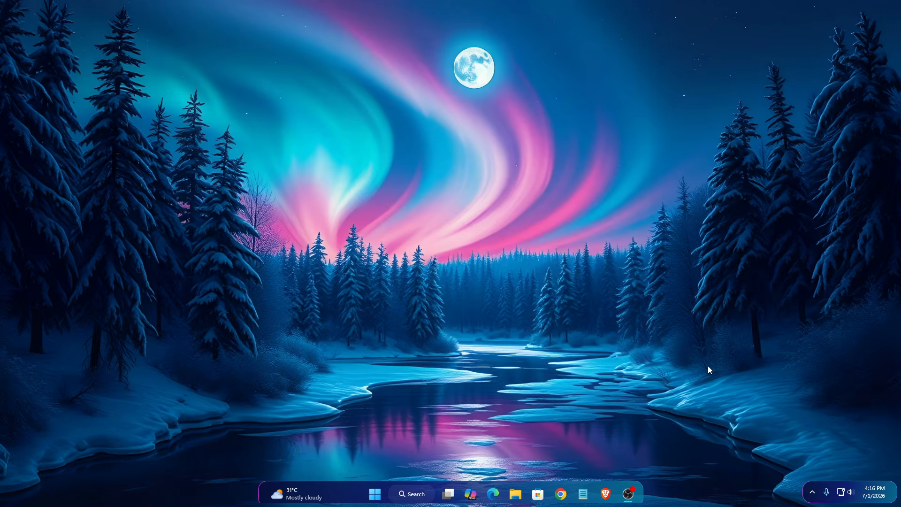
Step: Open the Rainmeter manager and load the Date.ini skin from the Vecto folder
click(812, 491)
click(774, 427)
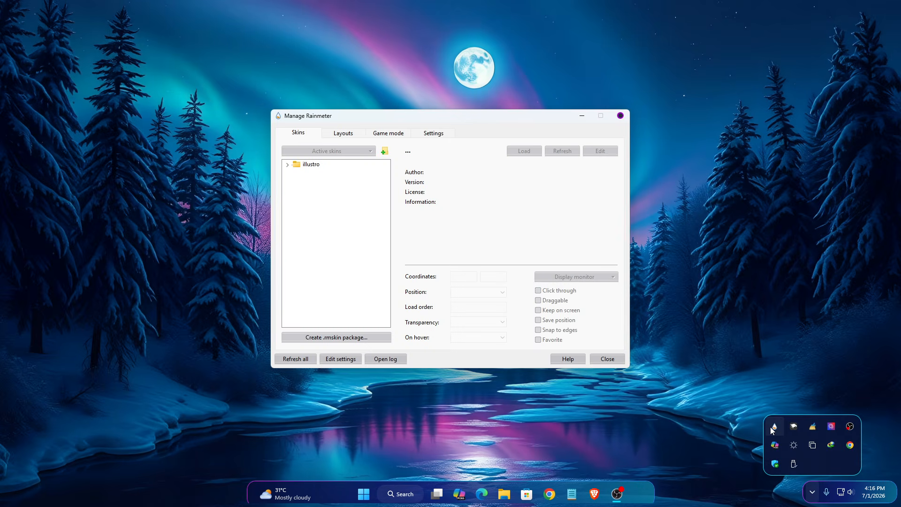
click(773, 351)
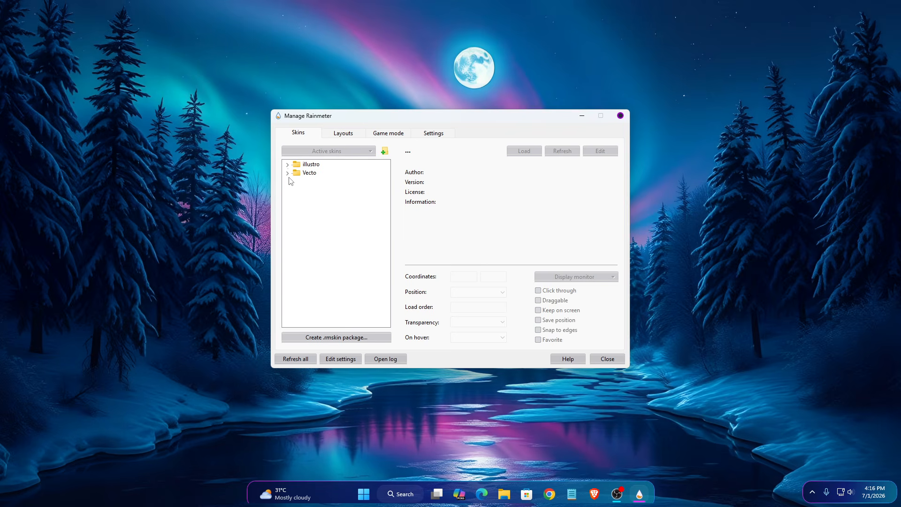
click(288, 173)
click(296, 182)
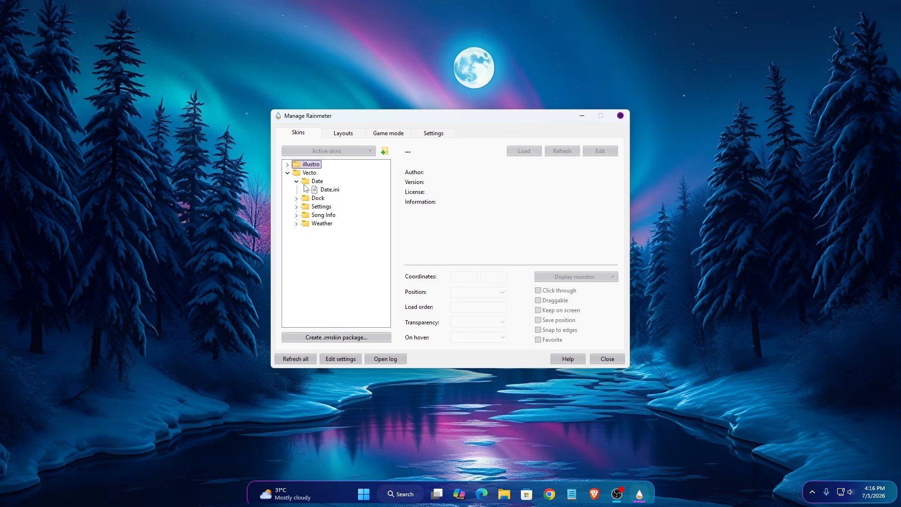
click(324, 189)
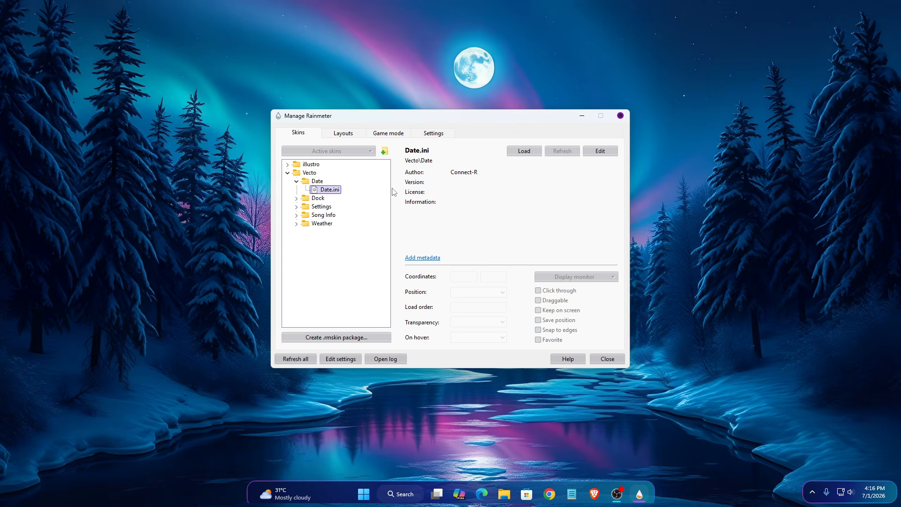
click(516, 154)
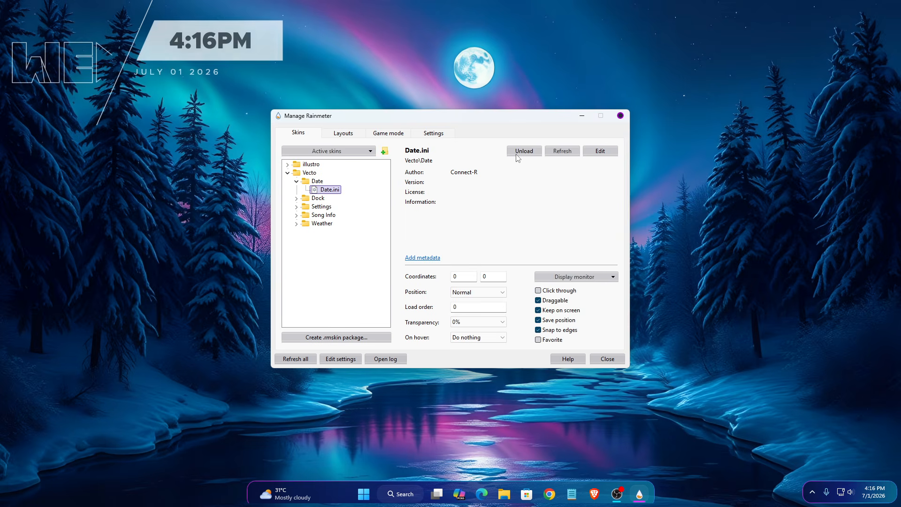
Step: Load Vecto's Dock.ini and Weather.ini skins and close the Rainmeter manager
click(296, 198)
click(330, 206)
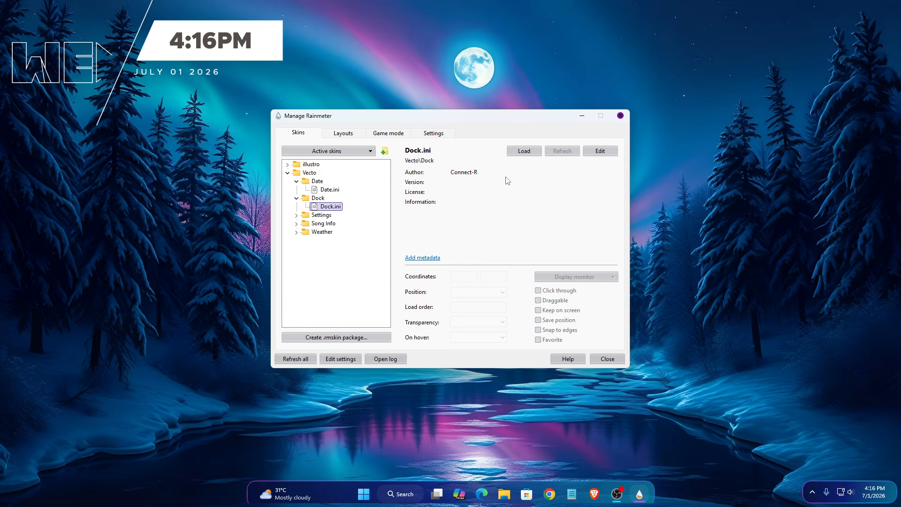
click(528, 158)
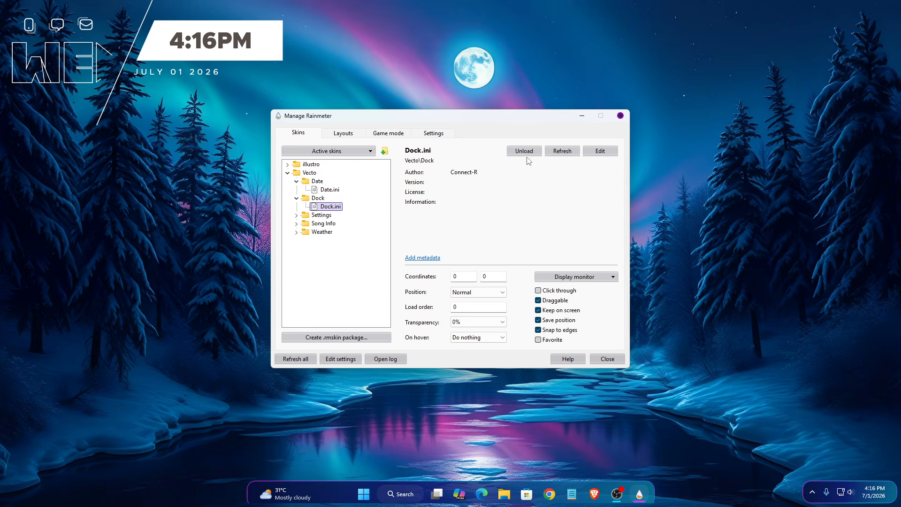
click(296, 232)
click(317, 243)
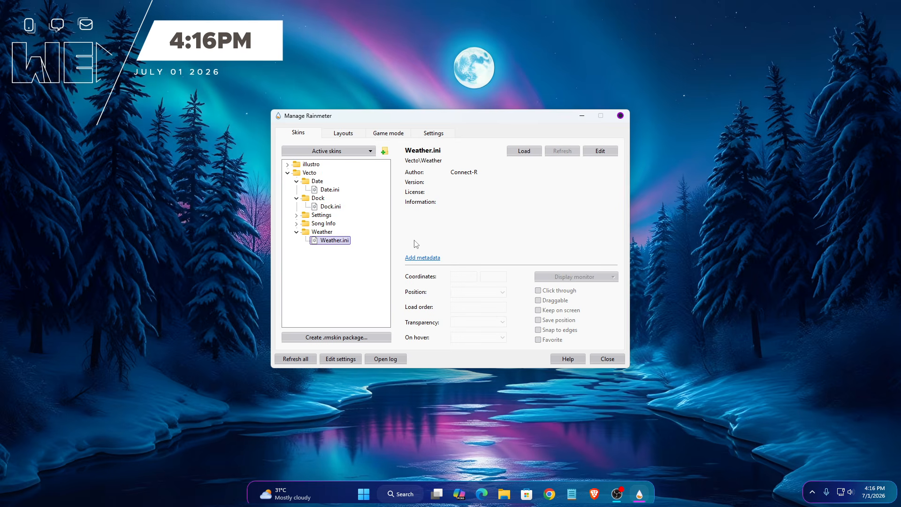
click(525, 151)
click(620, 116)
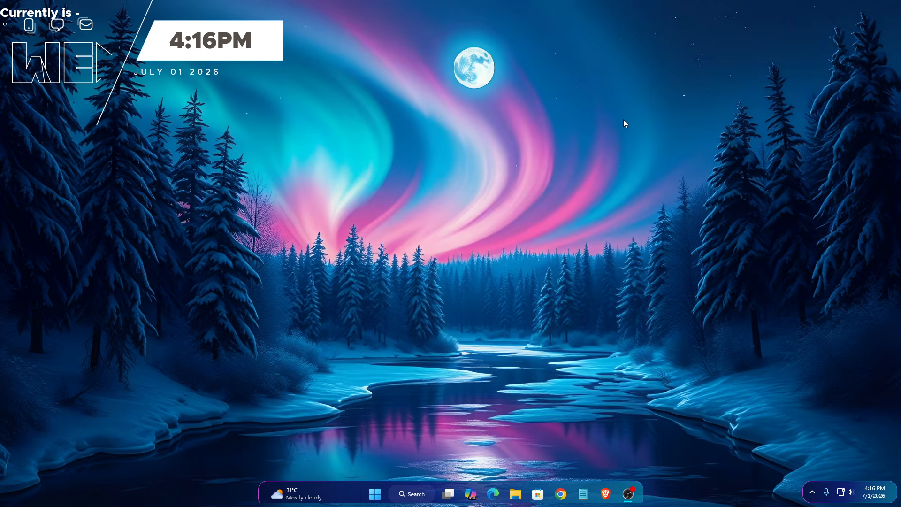
Step: Arrange the Vecto skins on the desktop's left side: date and clock at mid-height, dock icons below the date, weather text beside the dock
drag(255, 63, 276, 269)
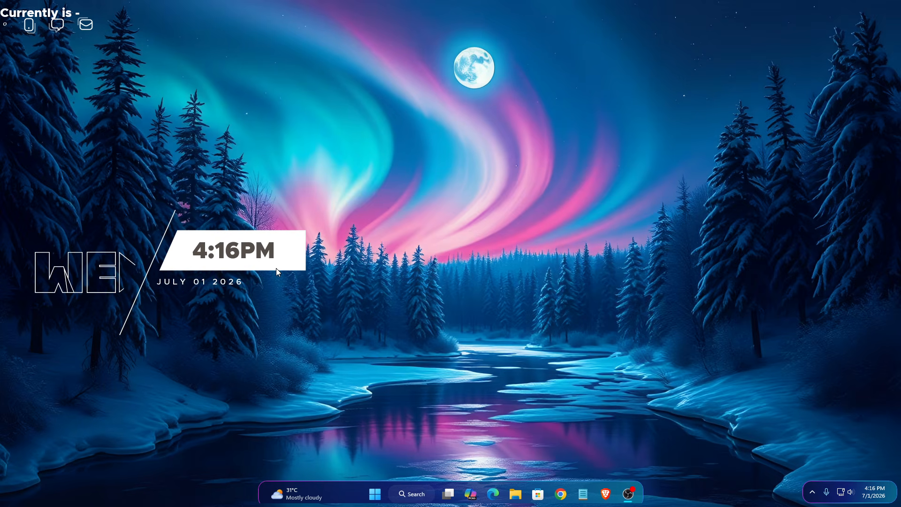
drag(91, 32, 230, 309)
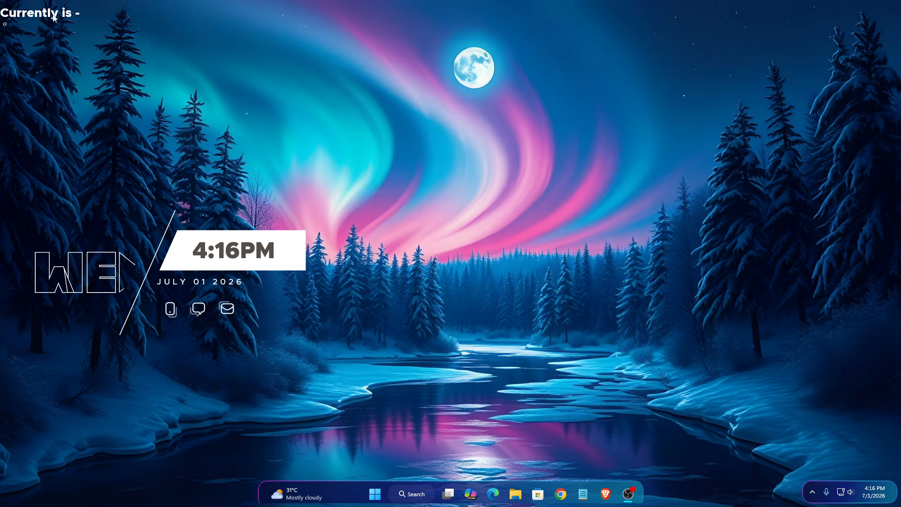
drag(54, 18, 306, 308)
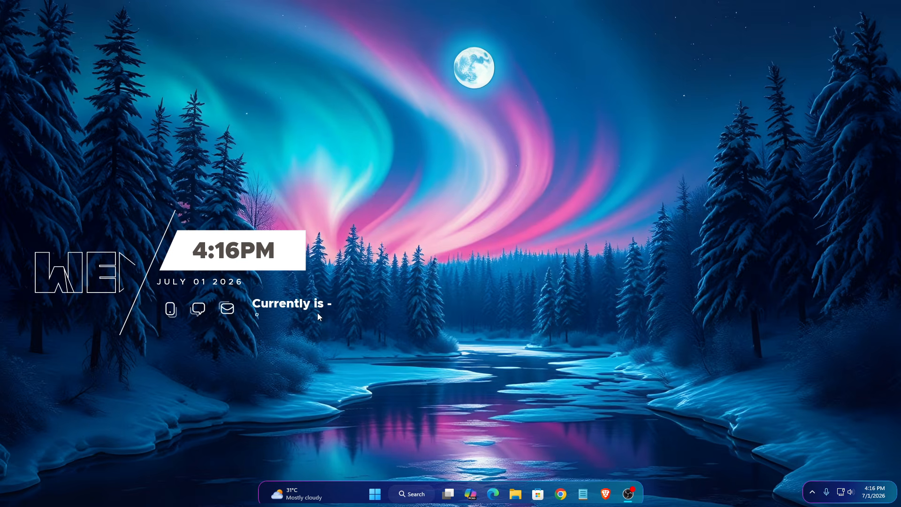
Step: Look through the themed Start menu's app list and close the menu
click(375, 493)
scroll(339, 244, down, 4)
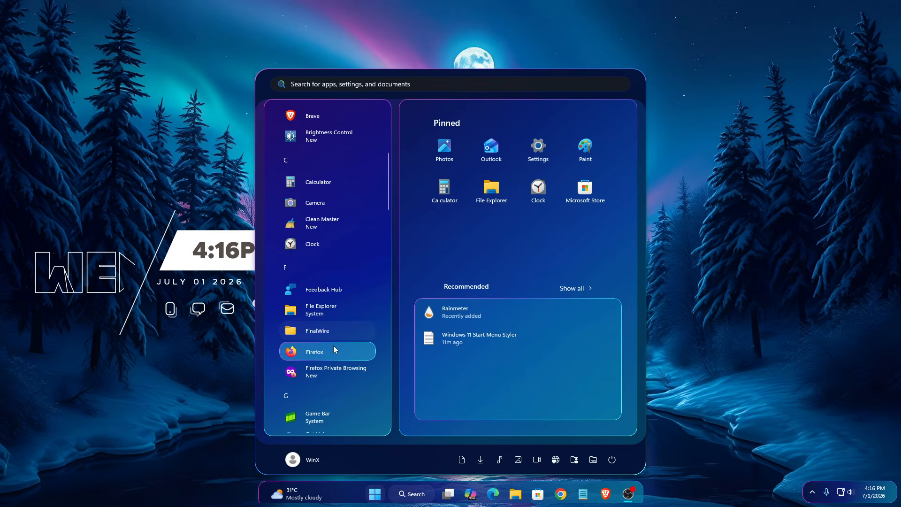
scroll(335, 371, down, 5)
click(375, 495)
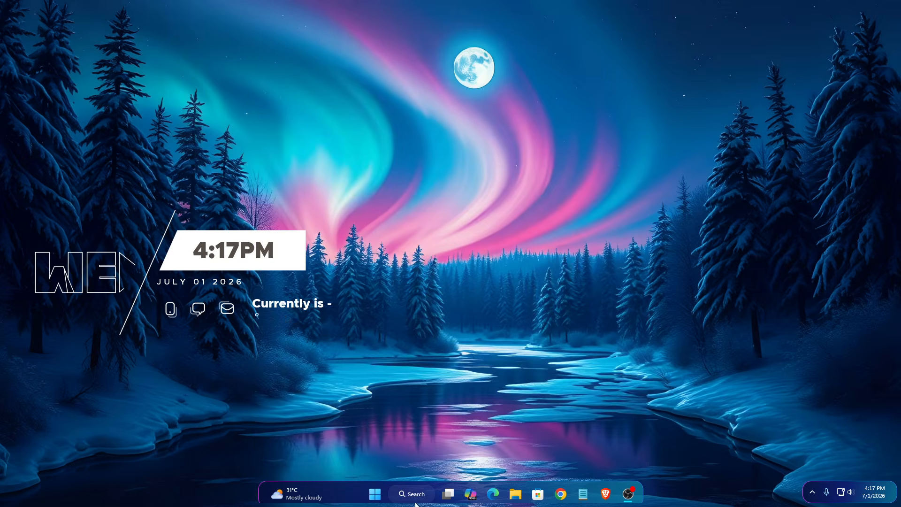
Step: Check the theming of File Explorer and of the notification and calendar flyout, closing each one
click(513, 498)
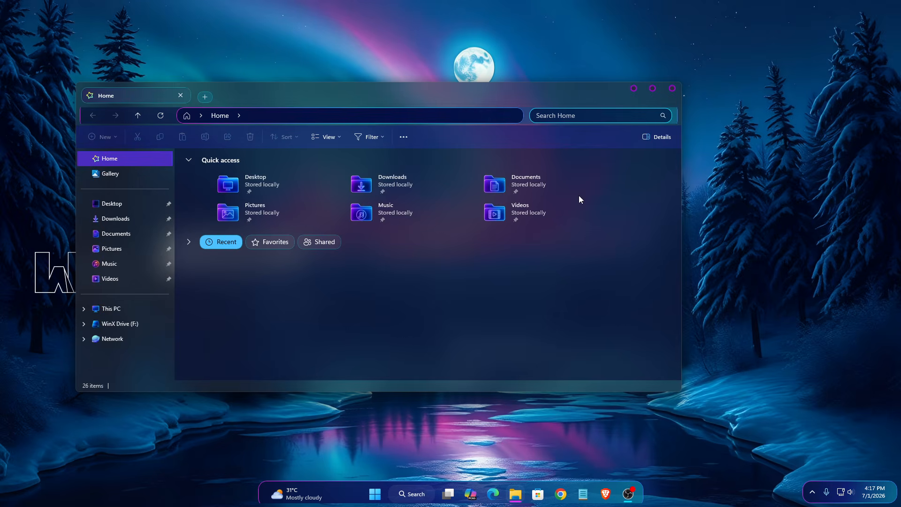
click(674, 89)
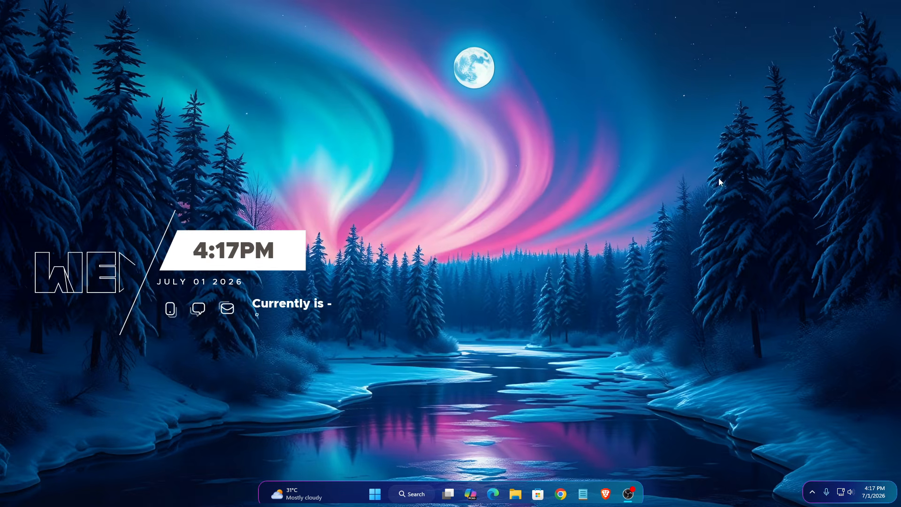
click(873, 492)
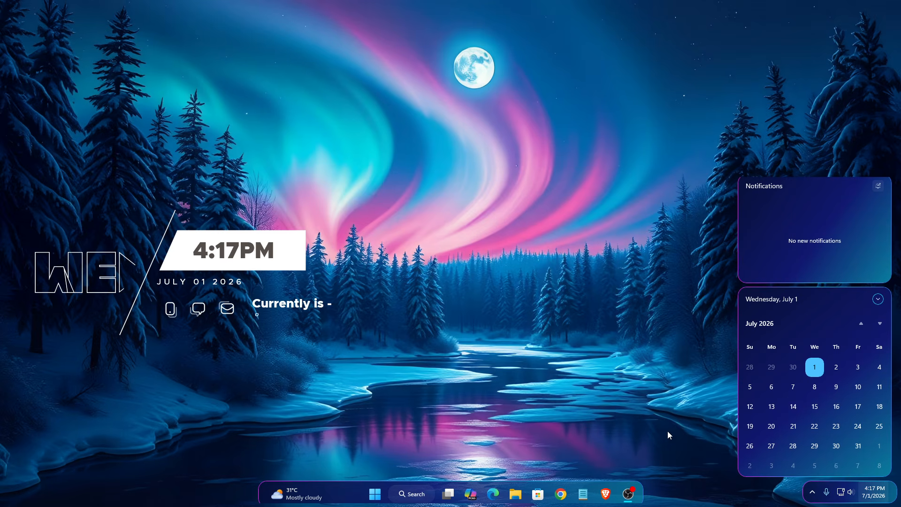
click(641, 426)
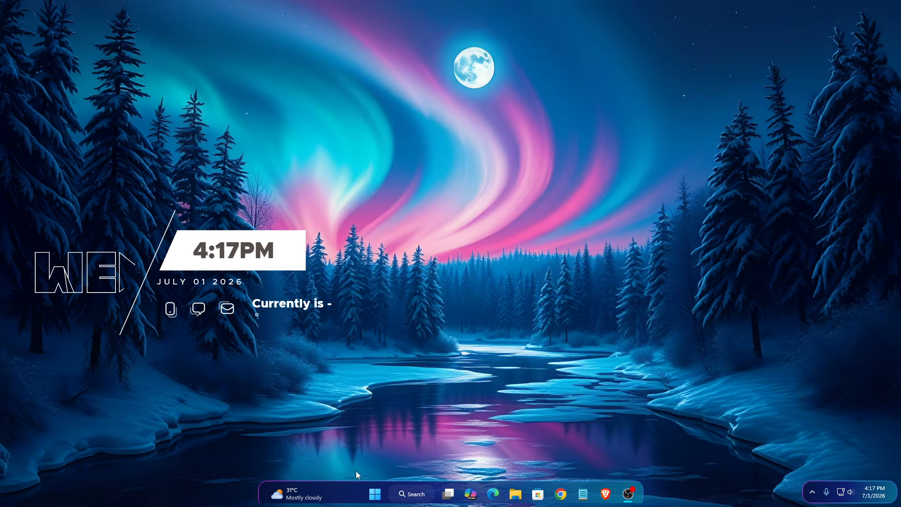
Step: Open Task Manager, search the processes for "Rain" and select the Rainmeter process to inspect its resource use
right_click(353, 486)
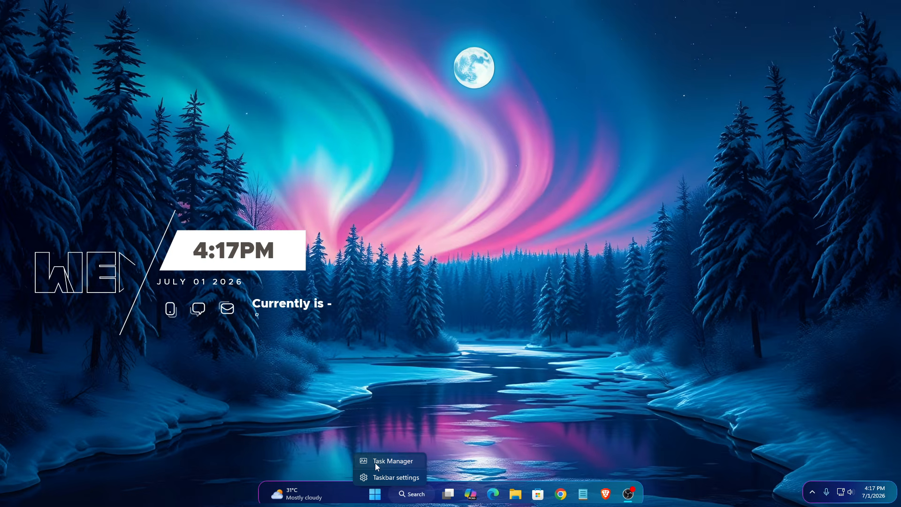
click(376, 463)
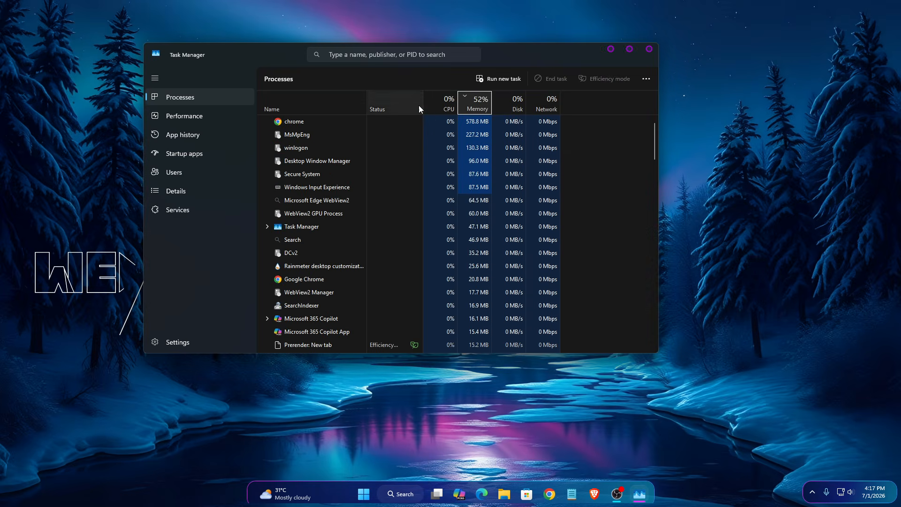
click(392, 54)
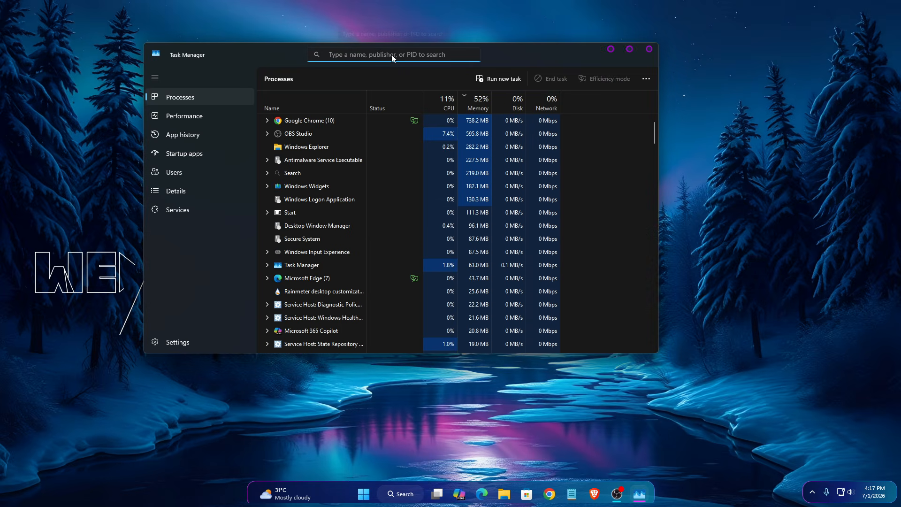
text(Rain)
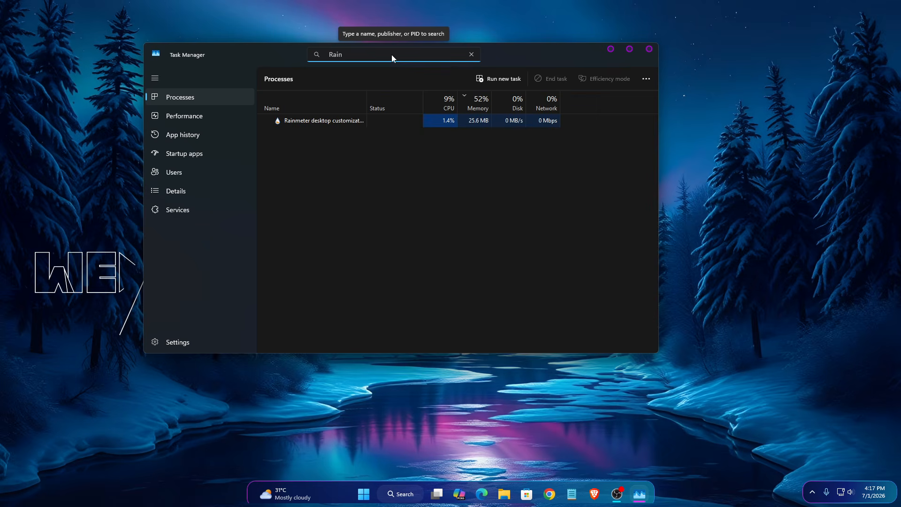
click(477, 122)
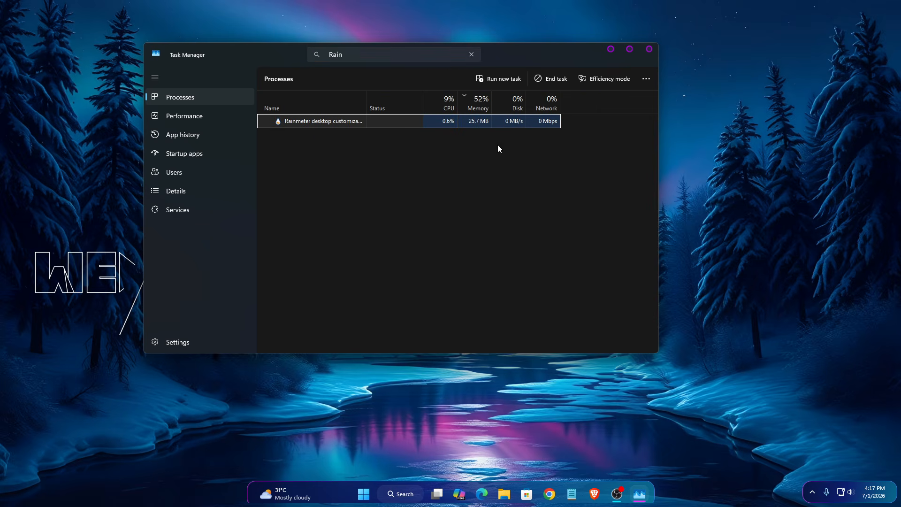
Step: Replace the process search with "Windhaw" and expand the Windhawk process group to inspect its resource use
click(474, 56)
click(472, 54)
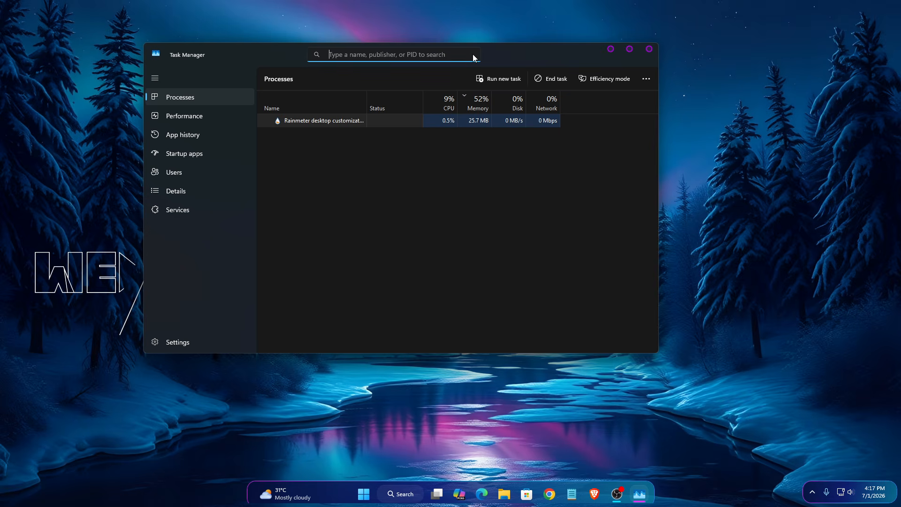
text(ndhaw)
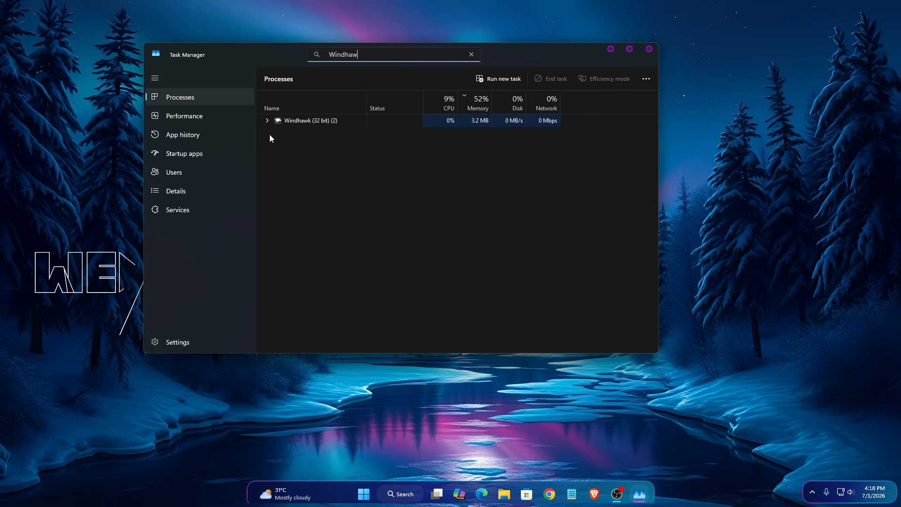
click(266, 121)
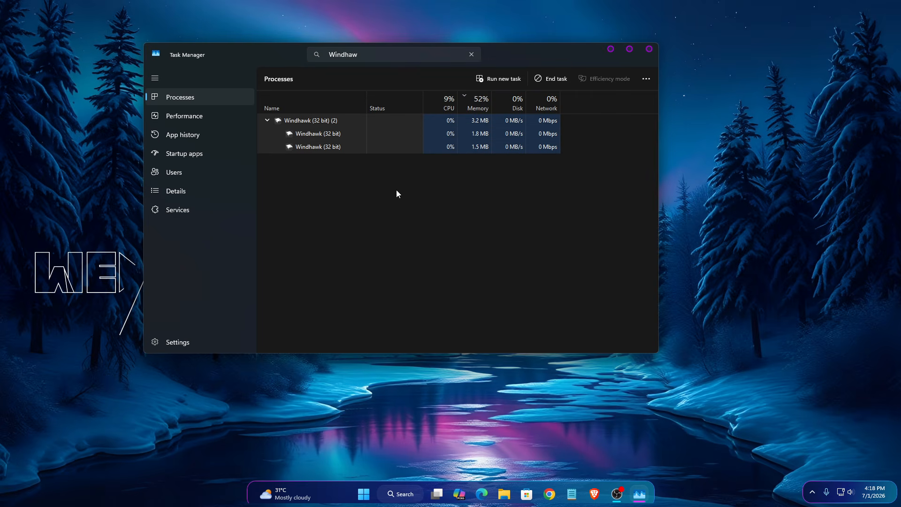